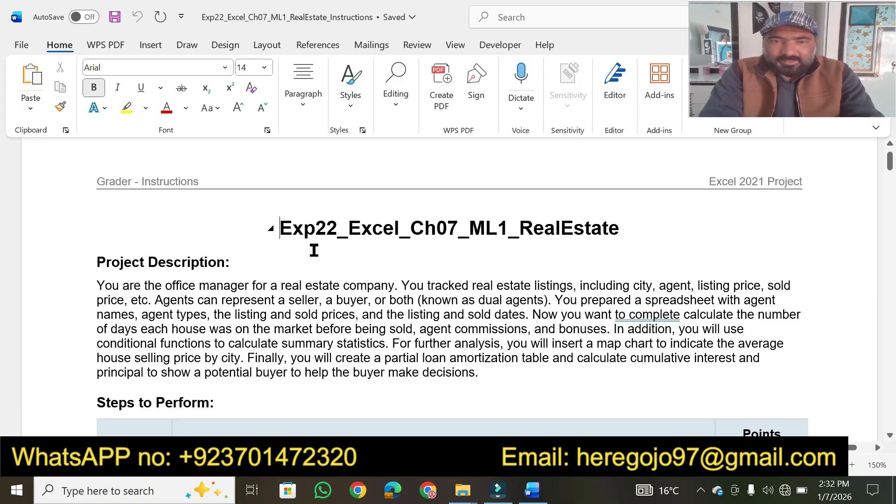
# Step: Set the document title Exp22_Excel_Ch07_ML1_RealEstate to font size 22 and highlight it in yellow
pyautogui.moveTo(282, 227); pyautogui.dragTo(593, 233)
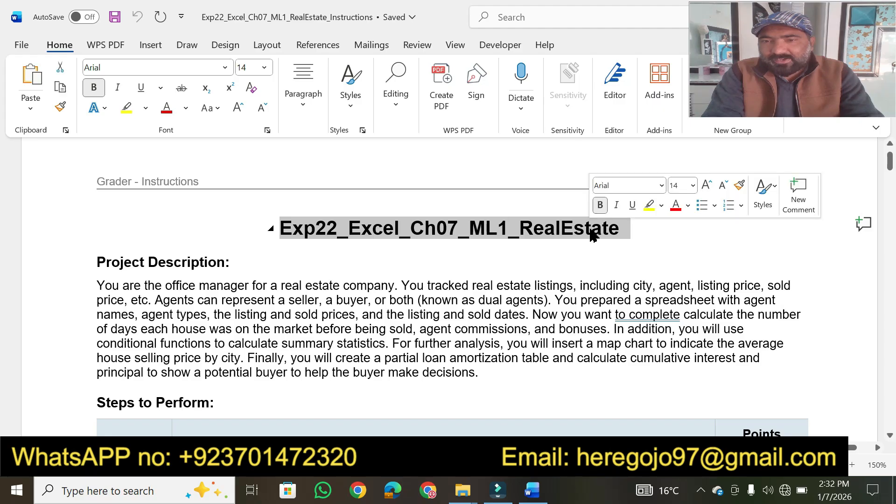
pyautogui.click(692, 186)
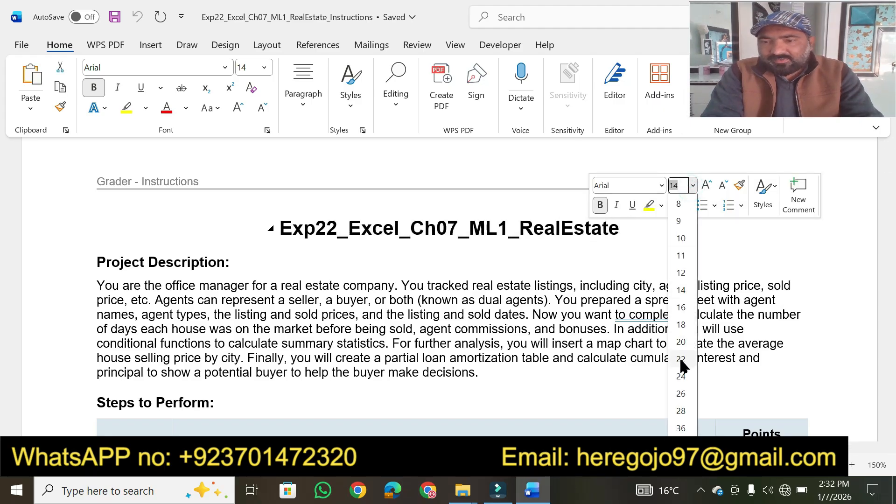
pyautogui.click(681, 360)
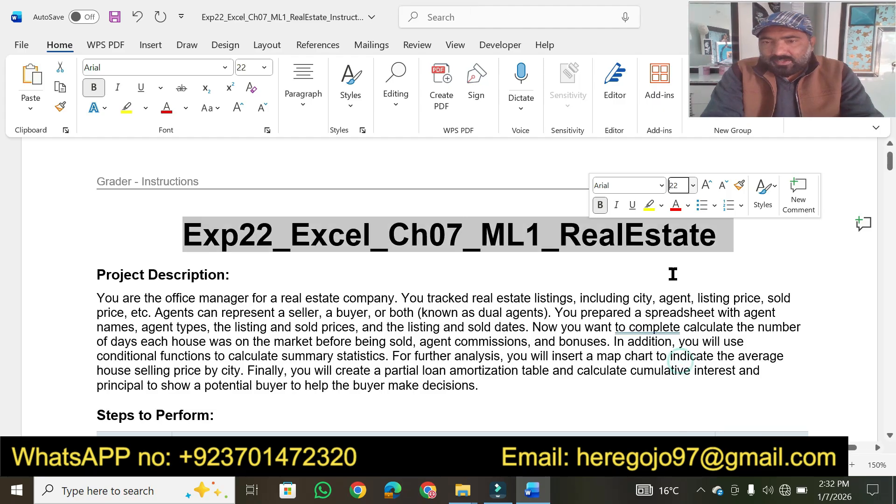
pyautogui.click(650, 206)
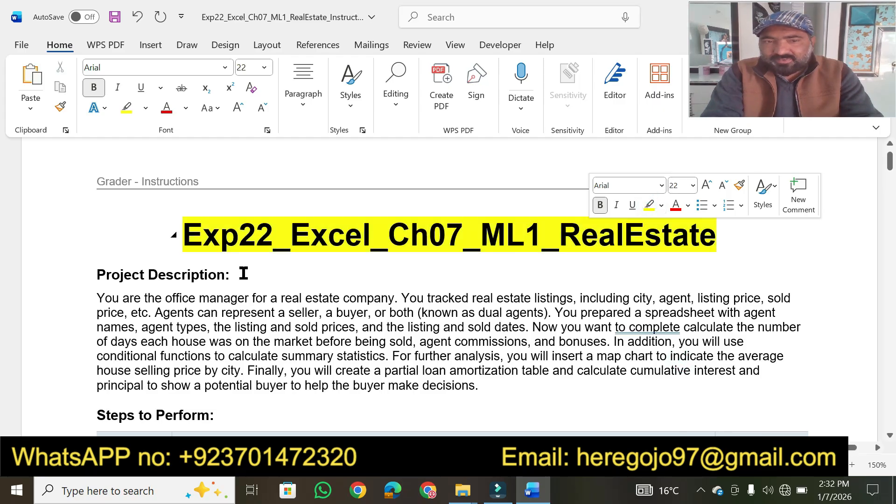
# Step: Set the "Project Description:" heading to font size 16 and highlight it in yellow
pyautogui.moveTo(237, 271); pyautogui.dragTo(119, 275)
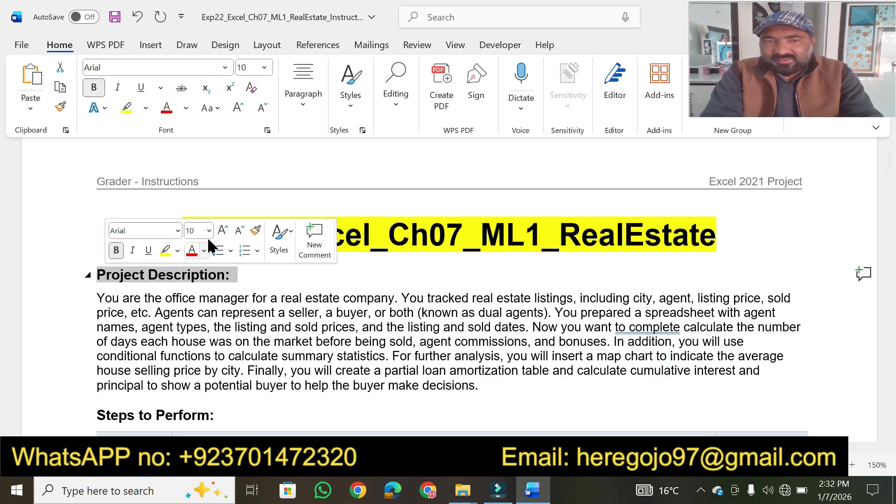
pyautogui.click(209, 230)
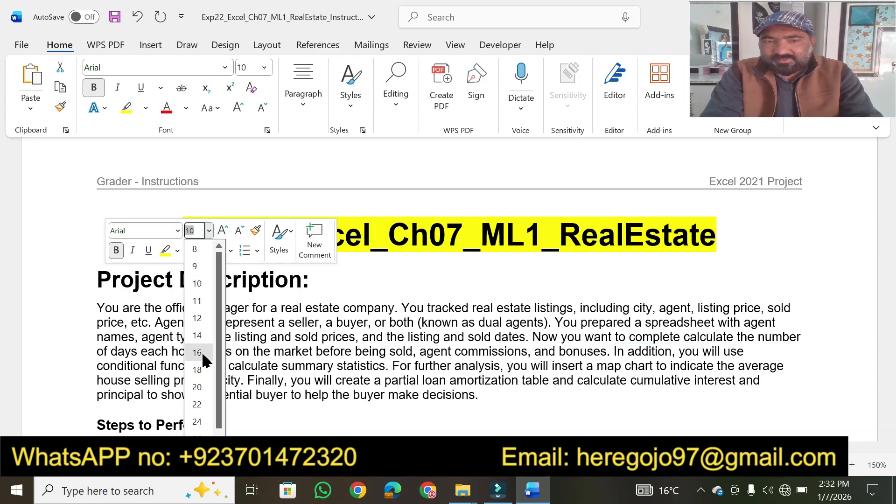
pyautogui.click(197, 353)
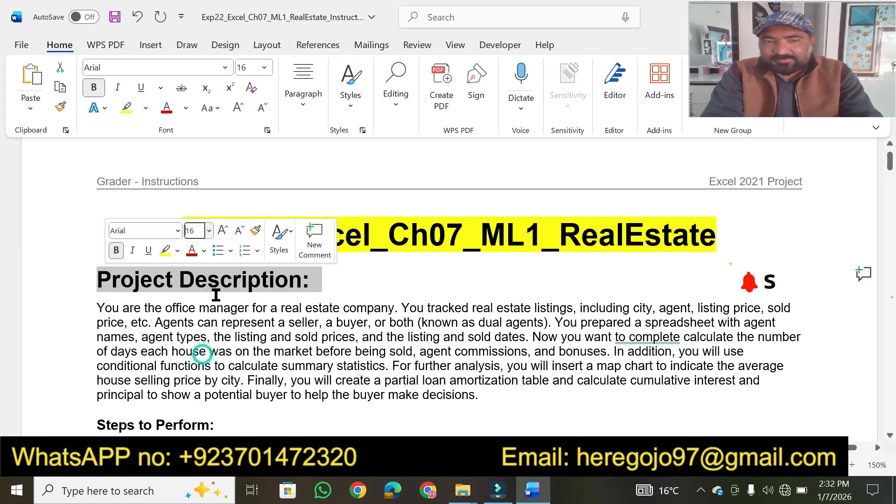
pyautogui.click(165, 251)
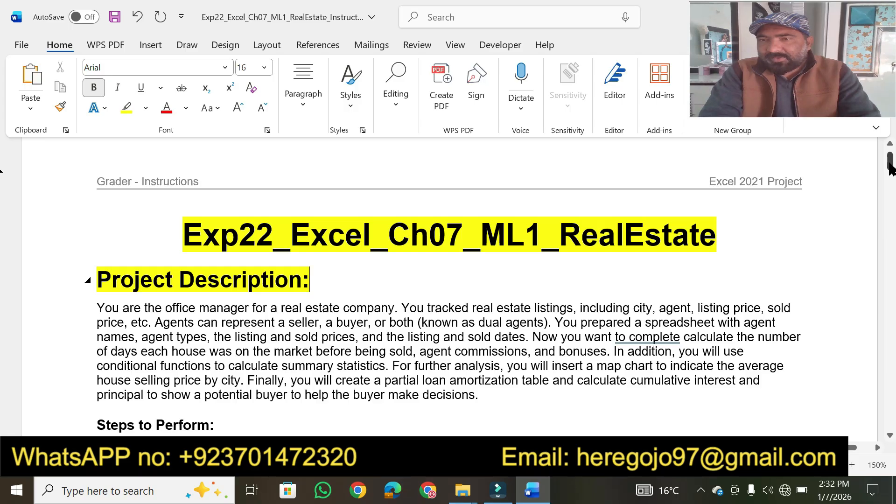
# Step: Highlight the step 24 instruction about saving, closing and submitting the file in yellow at the end of the document
pyautogui.moveTo(890, 169); pyautogui.dragTo(882, 364)
pyautogui.moveTo(233, 372); pyautogui.dragTo(182, 358)
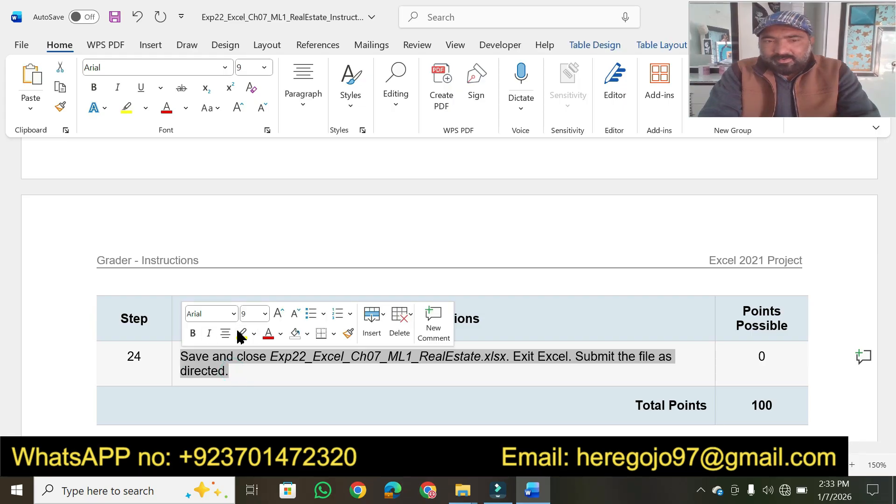
pyautogui.click(242, 334)
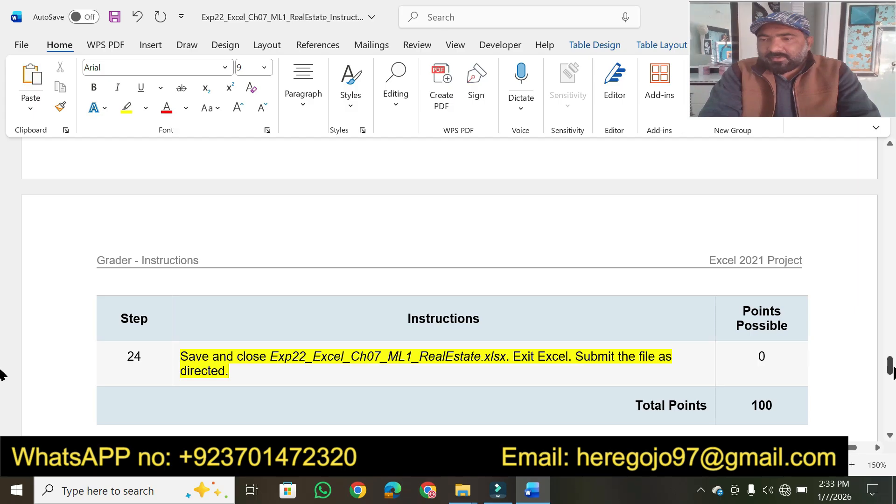
# Step: Highlight the key phrases in yellow in the project description, from "are the office manager" through "listing and sold dates"
pyautogui.moveTo(891, 373); pyautogui.dragTo(892, 170)
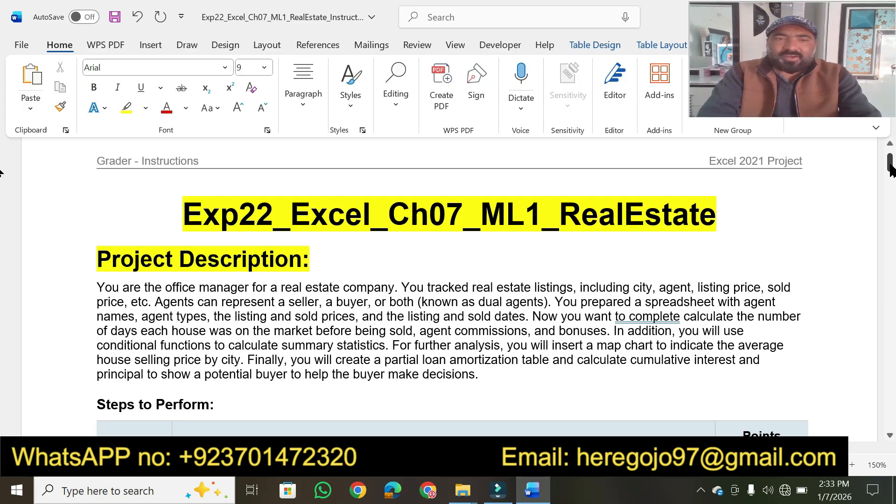
pyautogui.click(126, 108)
pyautogui.moveTo(122, 285); pyautogui.dragTo(814, 286)
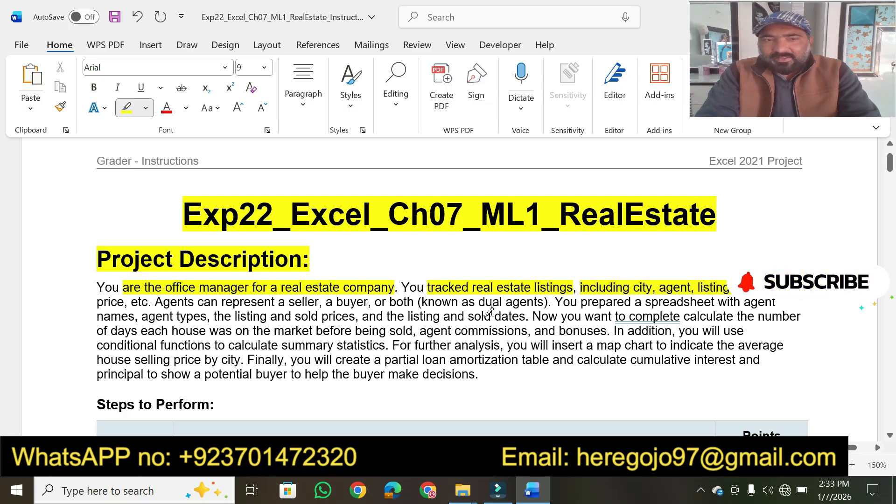
pyautogui.moveTo(95, 304); pyautogui.dragTo(147, 303)
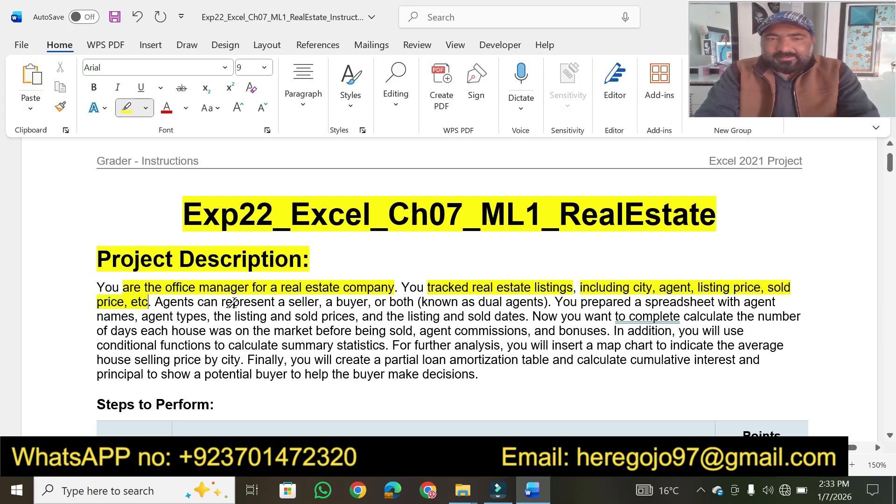
pyautogui.moveTo(223, 303); pyautogui.dragTo(554, 298)
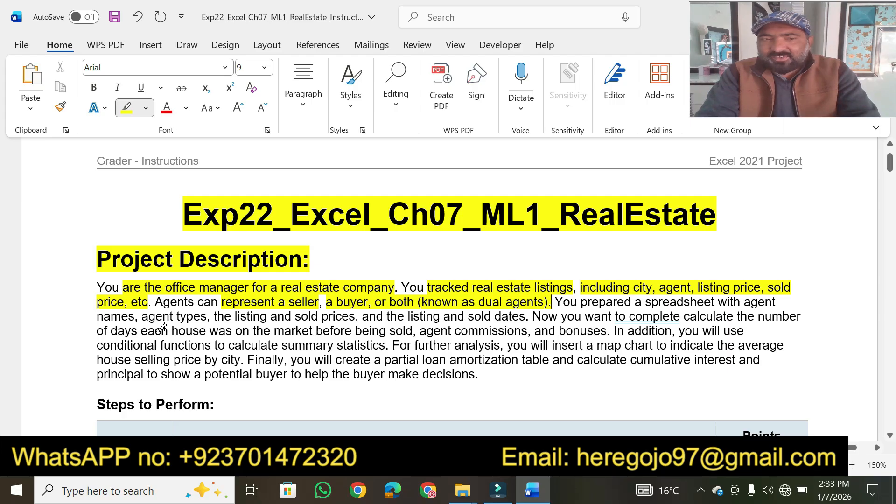
pyautogui.moveTo(141, 317); pyautogui.dragTo(357, 316)
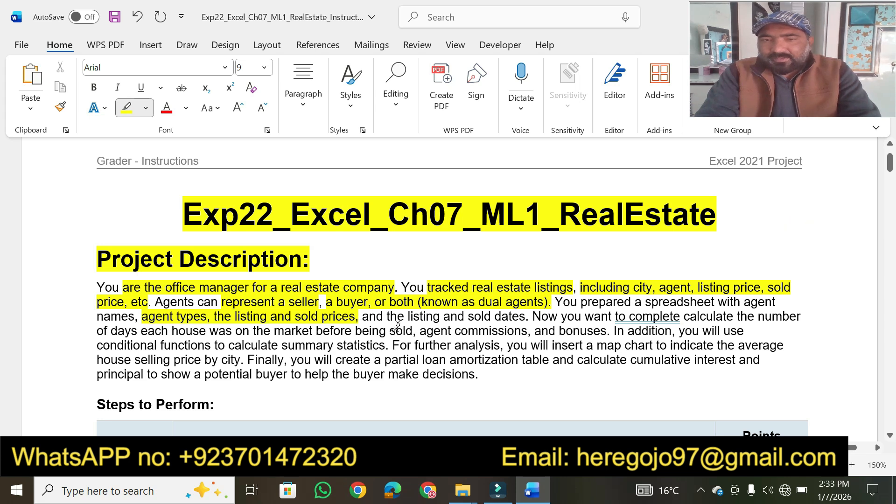
pyautogui.moveTo(407, 317); pyautogui.dragTo(556, 316)
pyautogui.moveTo(681, 317); pyautogui.dragTo(619, 317)
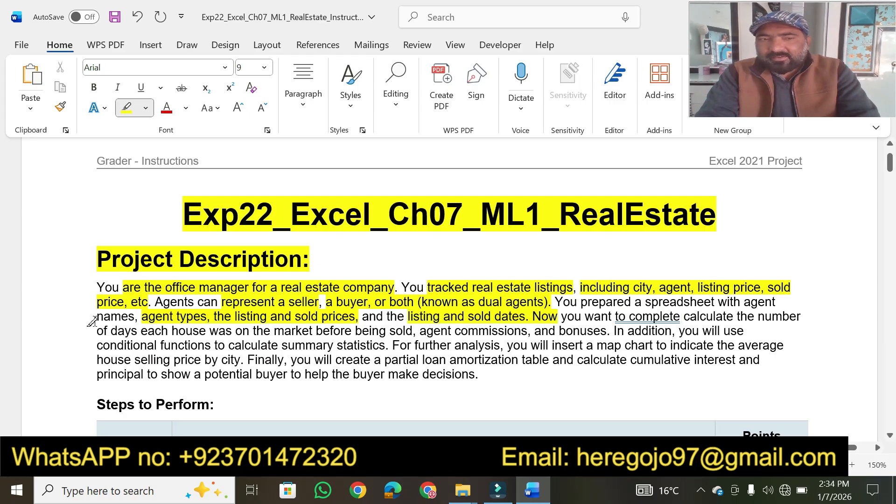
# Step: Highlight the key phrases in yellow in the rest of the project description, from "of days each house" through "make decisions"
pyautogui.moveTo(101, 330); pyautogui.dragTo(301, 330)
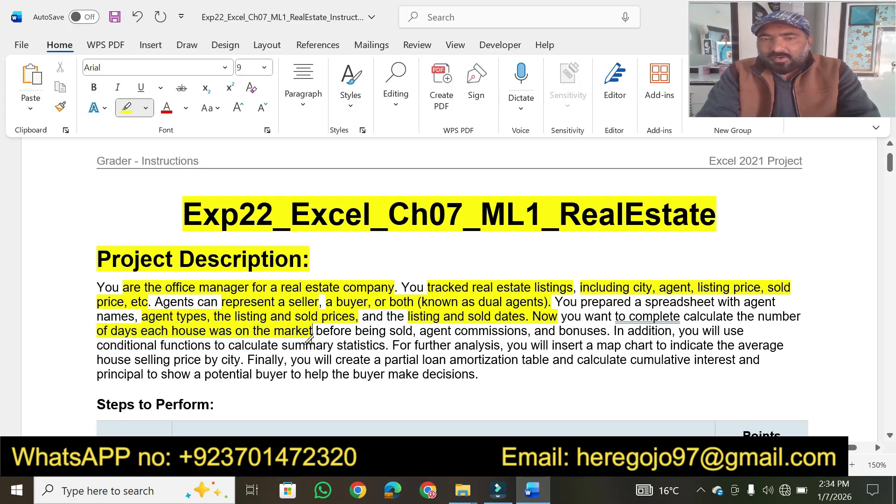
pyautogui.moveTo(317, 332); pyautogui.dragTo(628, 326)
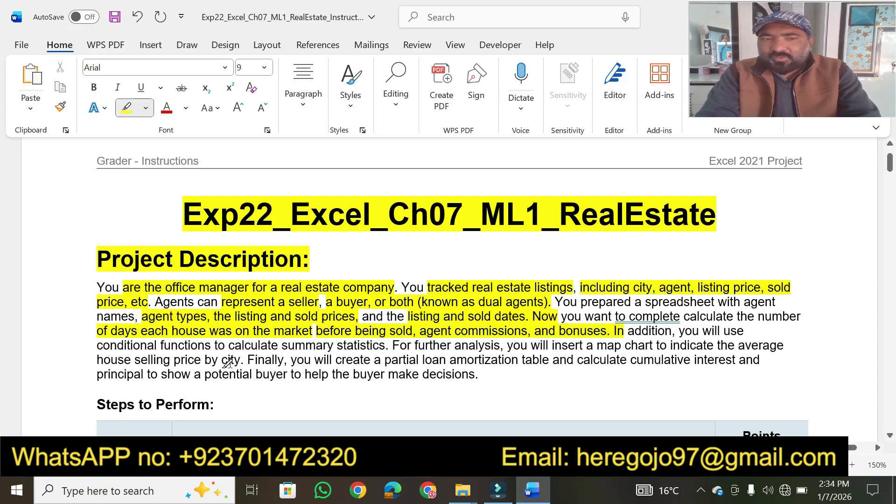
pyautogui.moveTo(155, 344); pyautogui.dragTo(363, 337)
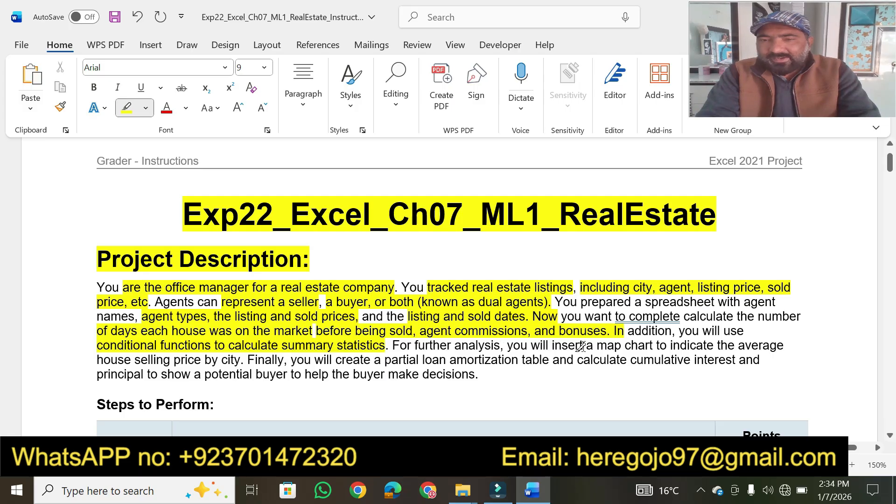
pyautogui.moveTo(550, 345); pyautogui.dragTo(742, 348)
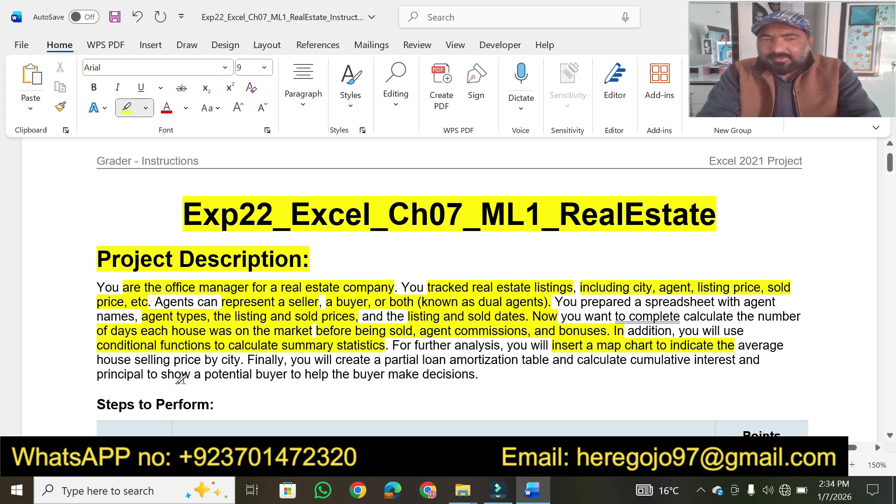
pyautogui.moveTo(135, 361)
pyautogui.mouseDown()
pyautogui.moveTo(252, 348)
pyautogui.moveTo(281, 359)
pyautogui.moveTo(238, 357)
pyautogui.moveTo(517, 359)
pyautogui.moveTo(507, 358)
pyautogui.mouseUp()
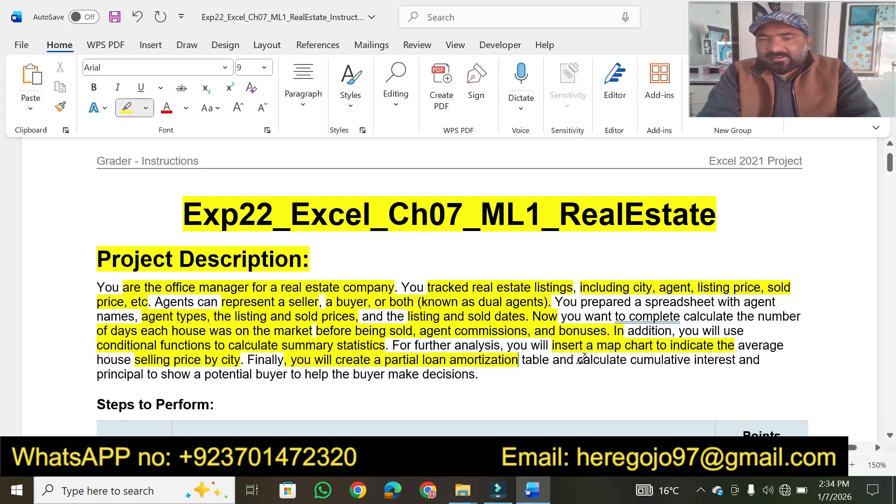
pyautogui.moveTo(577, 363); pyautogui.dragTo(729, 360)
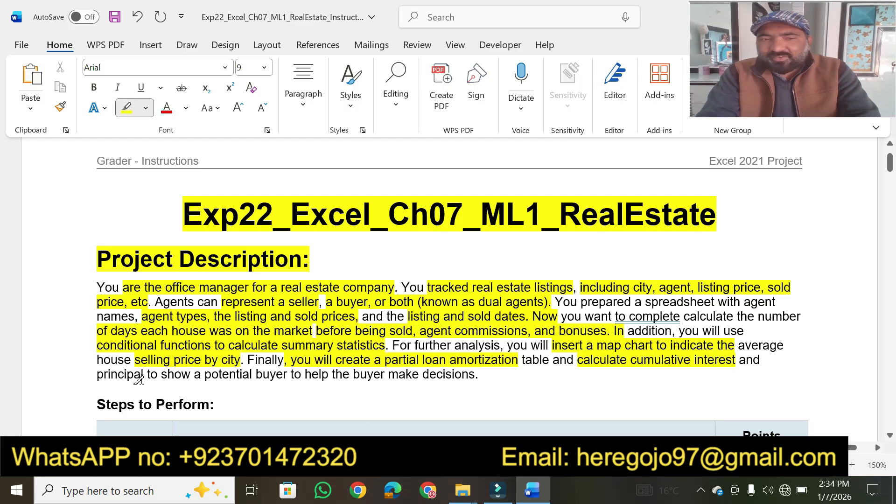
pyautogui.moveTo(142, 377); pyautogui.dragTo(473, 372)
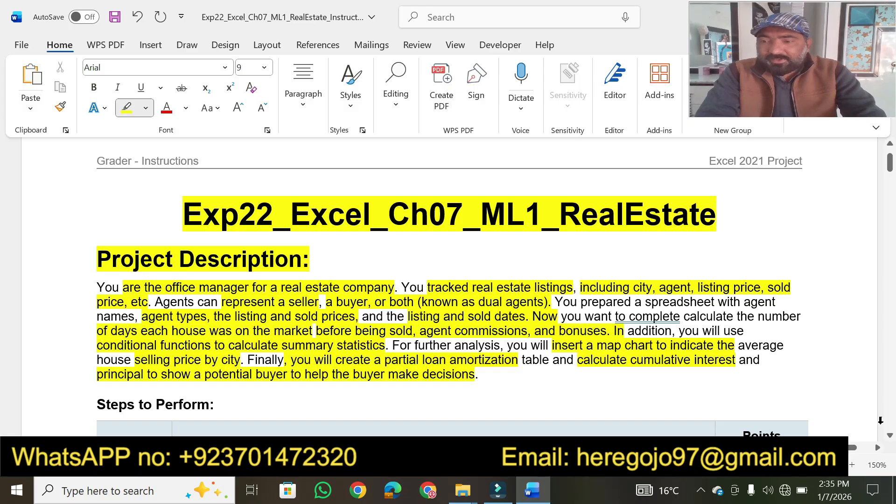
# Step: Highlight the "Steps to Perform:" heading, the "Instructions" column header and the step 1 instruction text in yellow
pyautogui.scroll(-5, 893, 445)
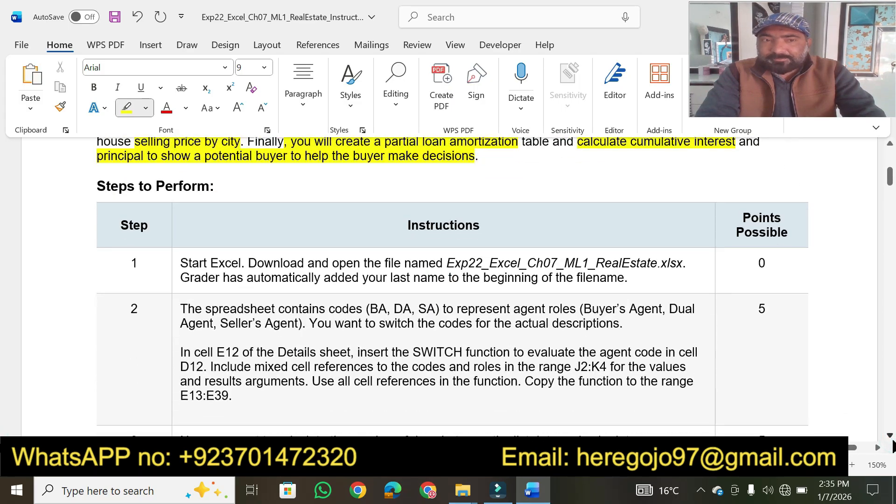
pyautogui.click(892, 440)
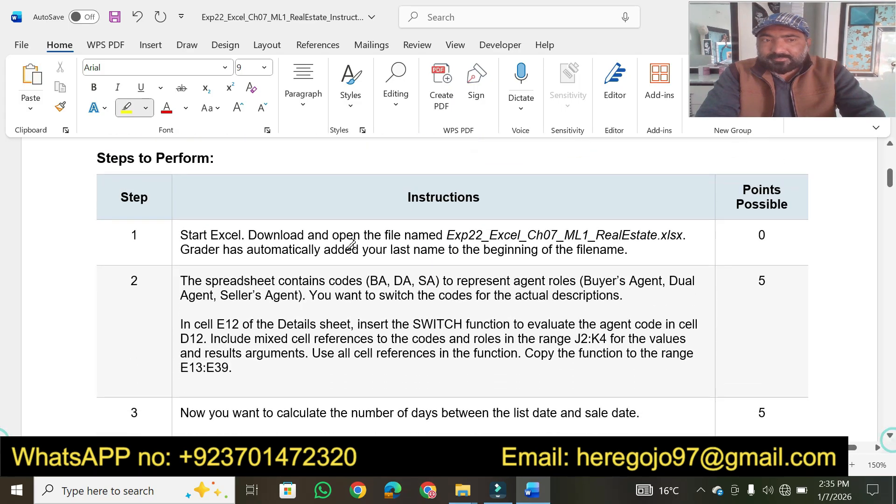
pyautogui.moveTo(97, 157); pyautogui.dragTo(215, 158)
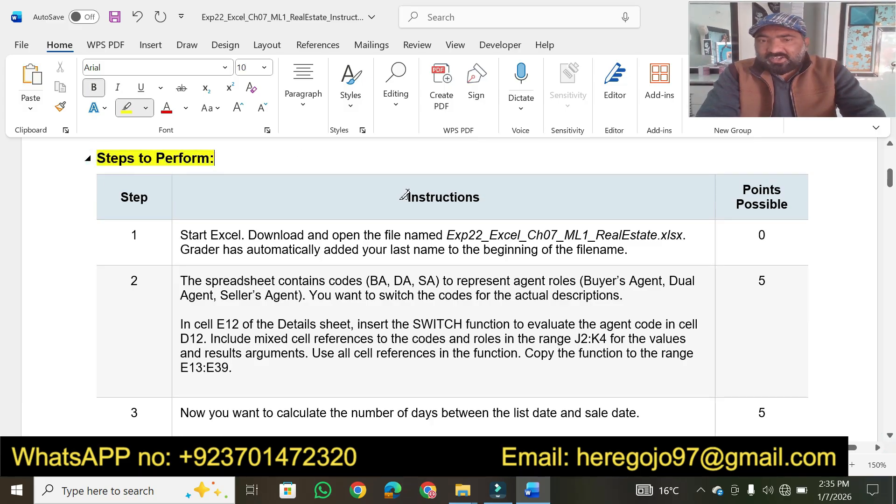
pyautogui.moveTo(406, 196); pyautogui.dragTo(480, 197)
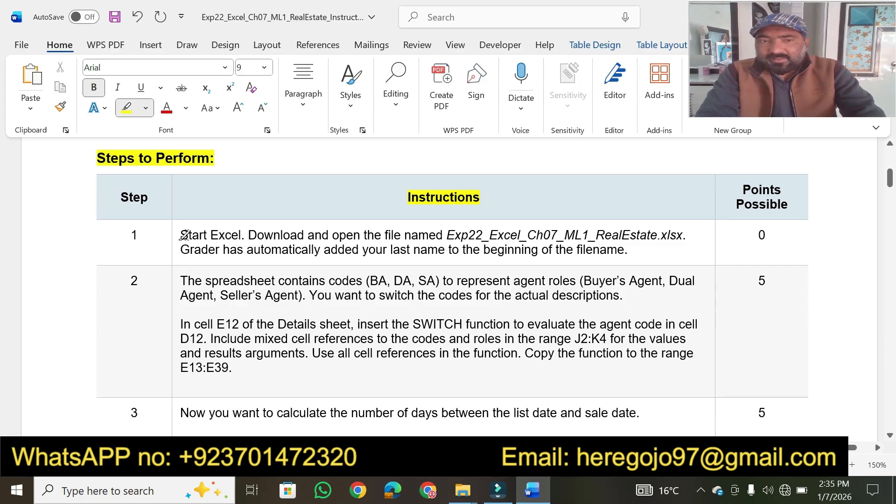
pyautogui.moveTo(181, 234); pyautogui.dragTo(683, 234)
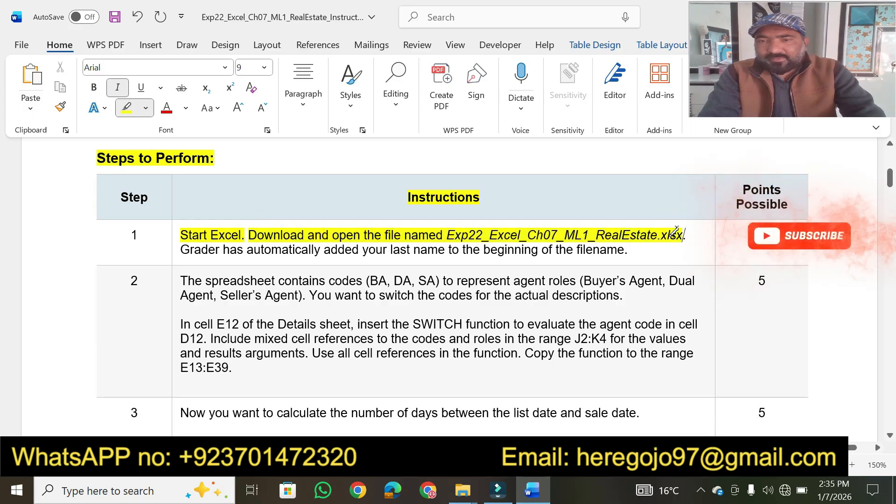
pyautogui.moveTo(223, 250); pyautogui.dragTo(419, 249)
pyautogui.moveTo(483, 249); pyautogui.dragTo(622, 249)
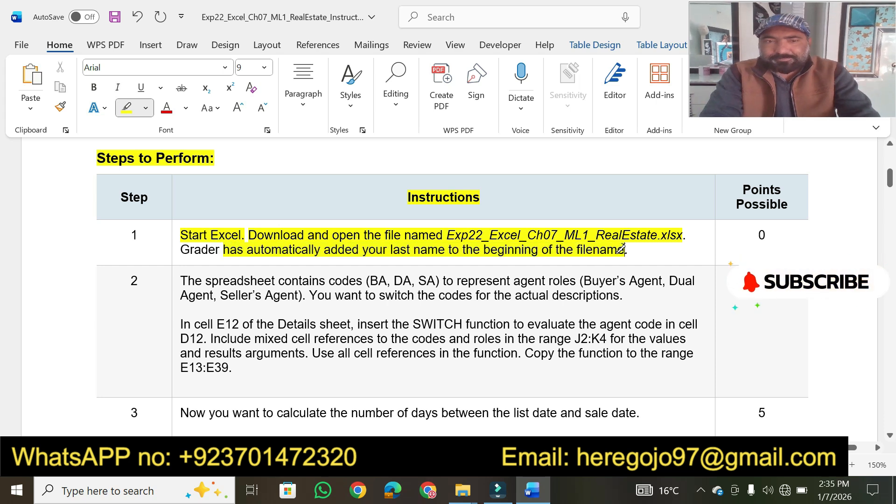
# Step: Open the Exp22_Excel_Ch07_ML1_RealEstate workbook prefixed with the last name from its project folder in Excel and enable editing
pyautogui.moveTo(468, 492)
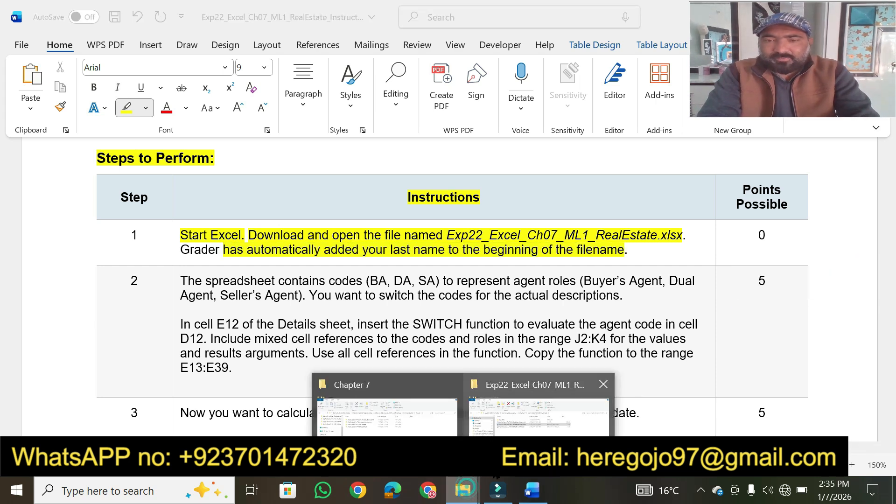
pyautogui.click(541, 411)
pyautogui.doubleClick(284, 202)
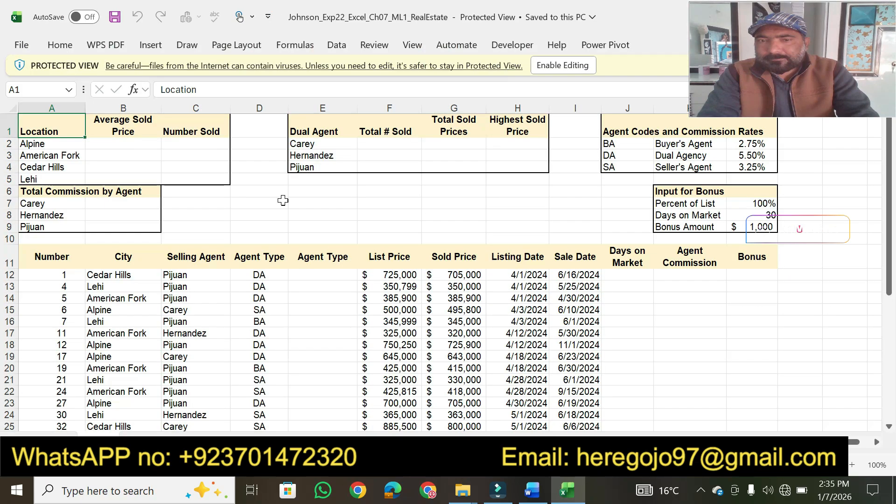
pyautogui.click(556, 69)
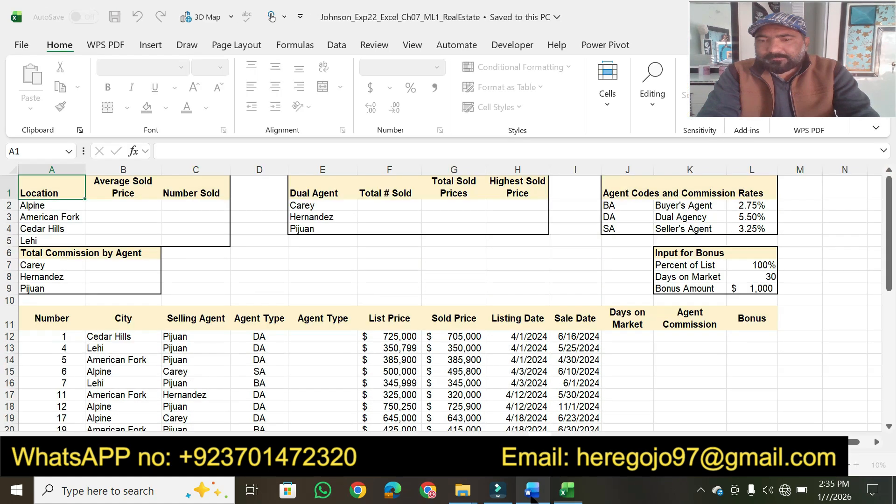
# Step: Switch to the Word instructions and highlight step 2 in yellow from "The spreadsheet contains codes" through "In cell E12 of the Details sheet,"
pyautogui.click(533, 493)
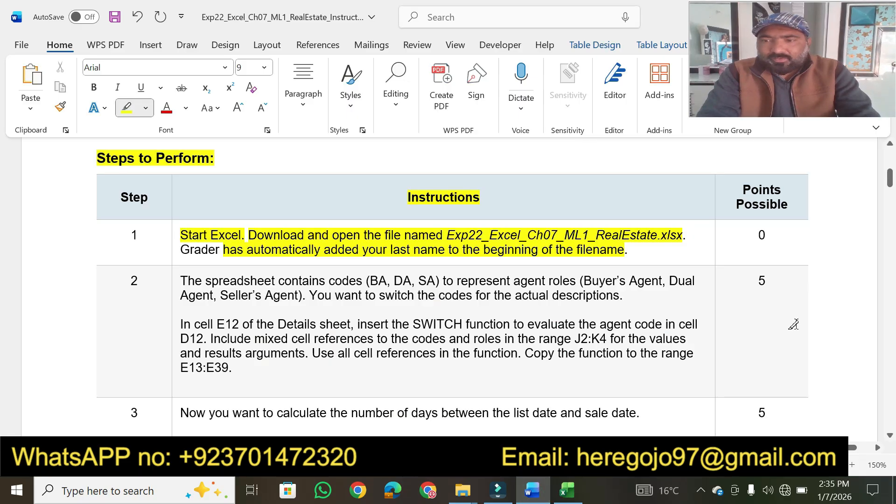
pyautogui.scroll(-5, 892, 440)
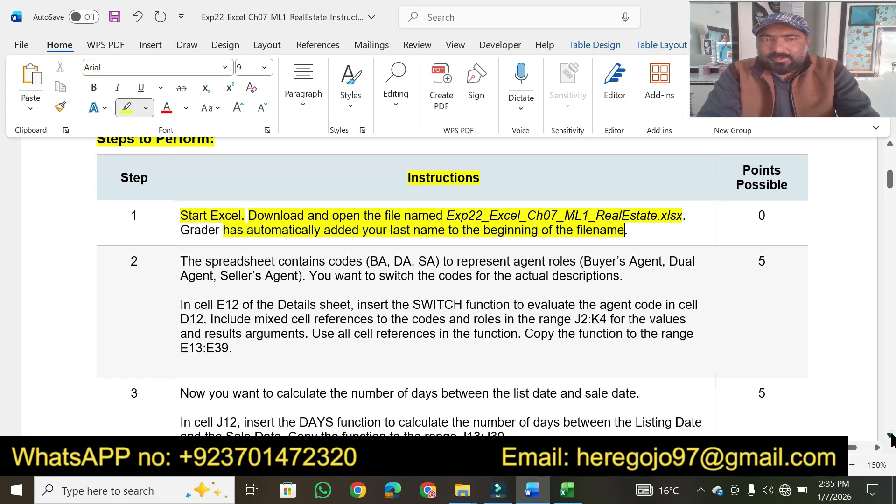
pyautogui.scroll(-1, 891, 440)
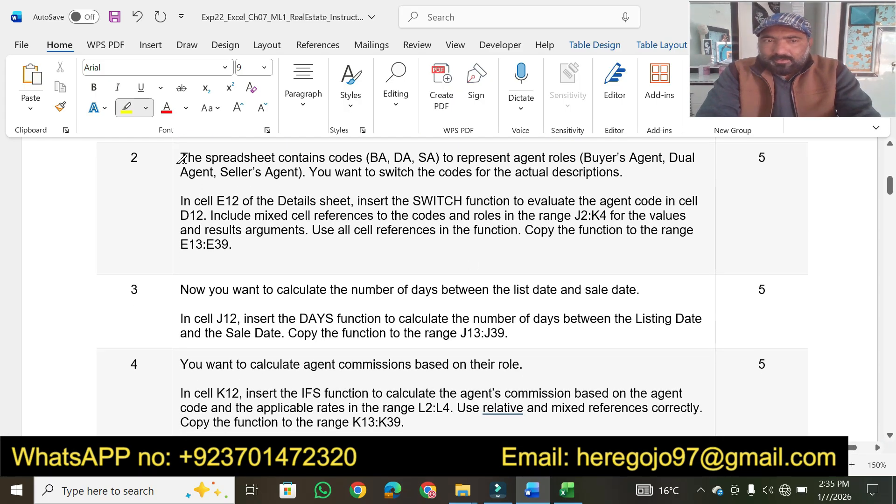
pyautogui.moveTo(181, 157); pyautogui.dragTo(688, 158)
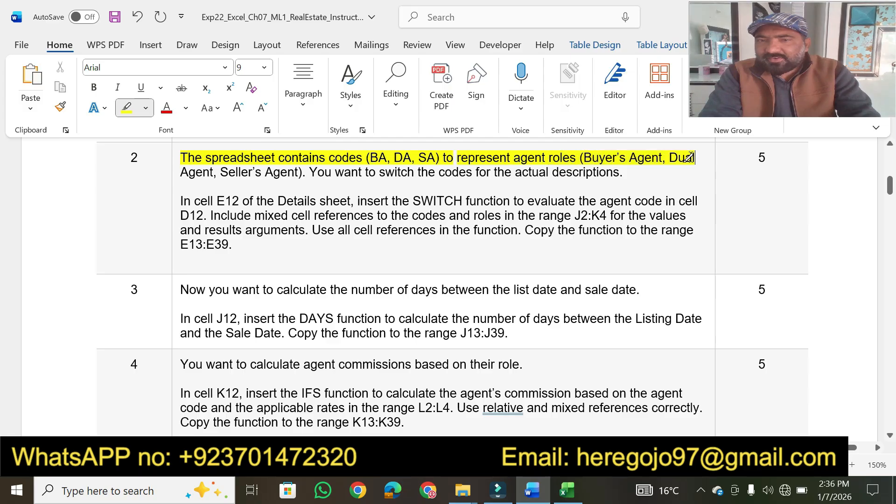
pyautogui.moveTo(182, 171); pyautogui.dragTo(283, 168)
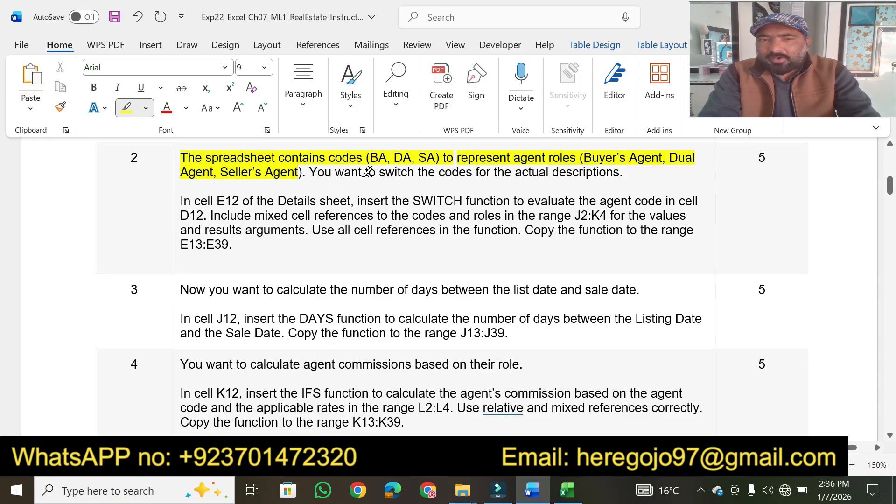
pyautogui.moveTo(369, 173); pyautogui.dragTo(597, 173)
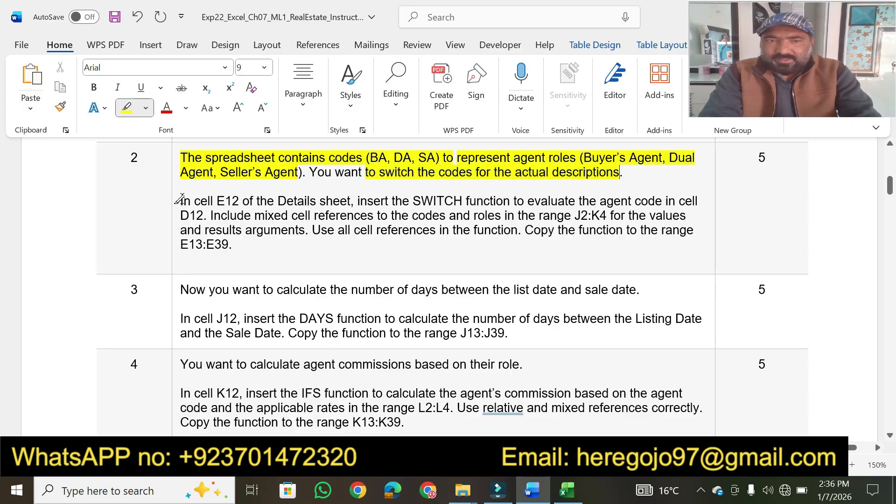
pyautogui.moveTo(179, 197); pyautogui.dragTo(356, 200)
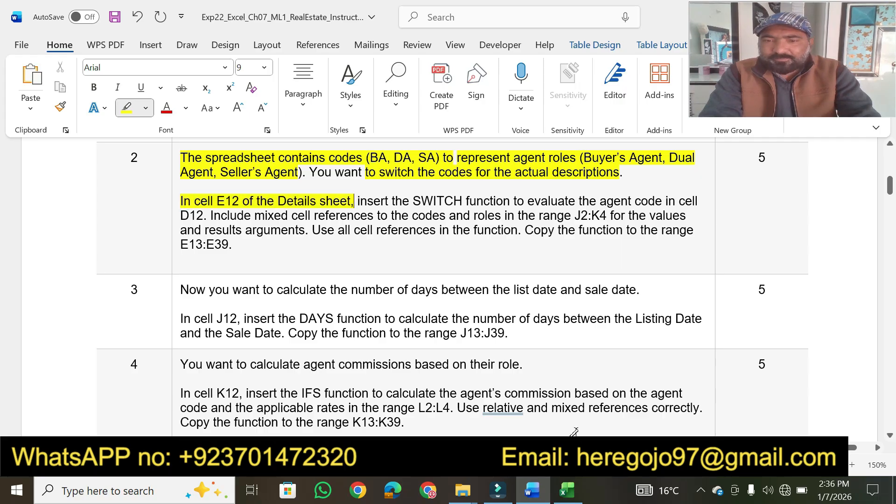
# Step: Switch to the Excel workbook and select cell E12 on the Details sheet
pyautogui.click(567, 490)
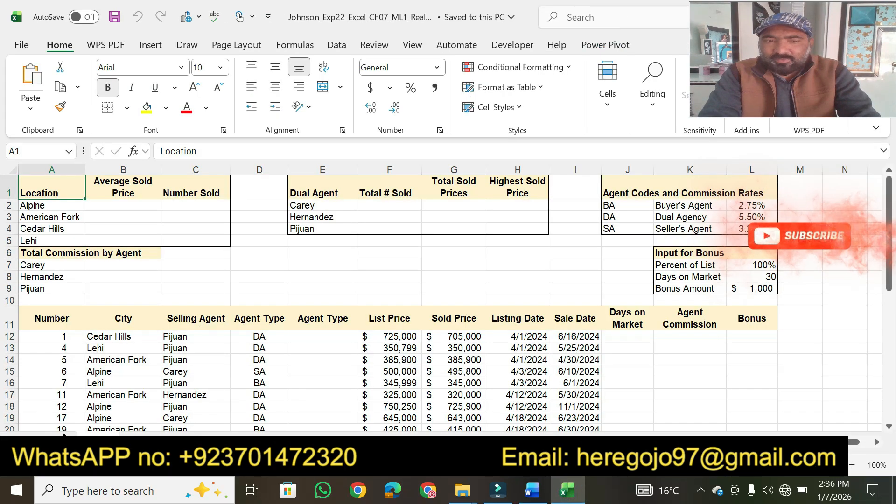
pyautogui.click(531, 491)
pyautogui.click(532, 492)
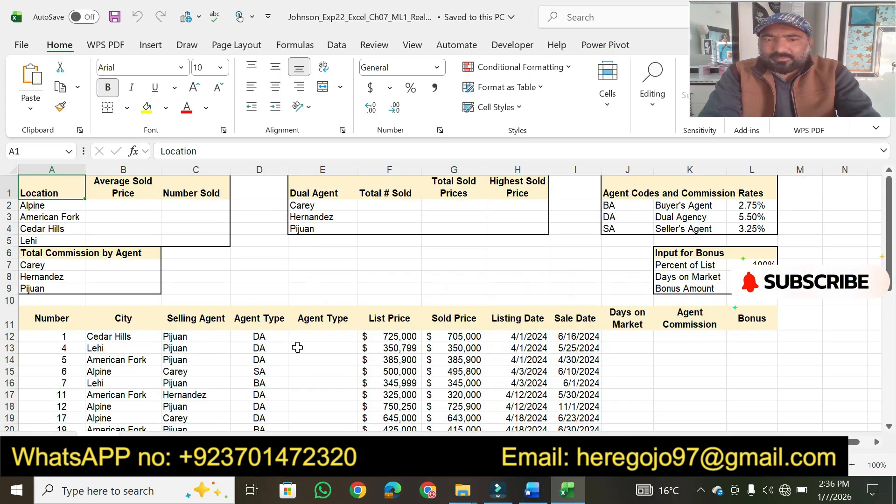
pyautogui.click(309, 335)
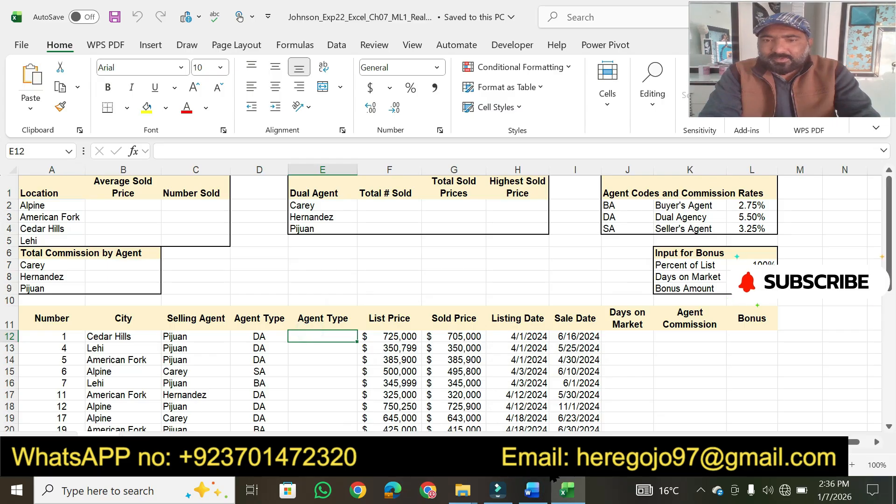
# Step: Switch to Word and highlight "insert the SWITCH function to evaluate the agent" and "D12." in yellow in step 2
pyautogui.click(532, 490)
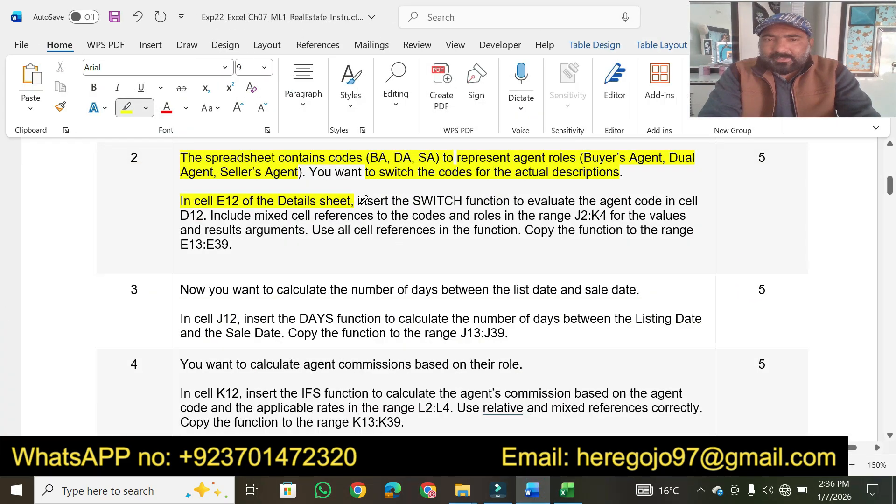
pyautogui.moveTo(358, 201); pyautogui.dragTo(630, 199)
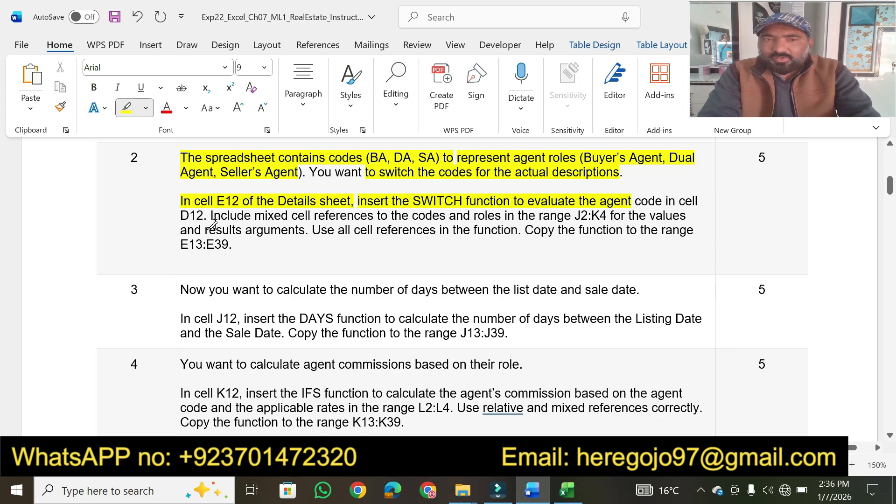
pyautogui.moveTo(181, 211); pyautogui.dragTo(203, 216)
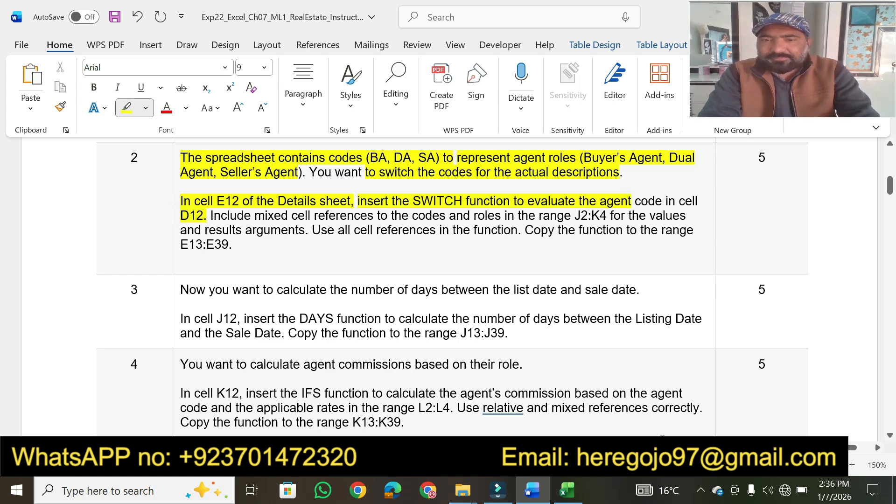
pyautogui.click(567, 489)
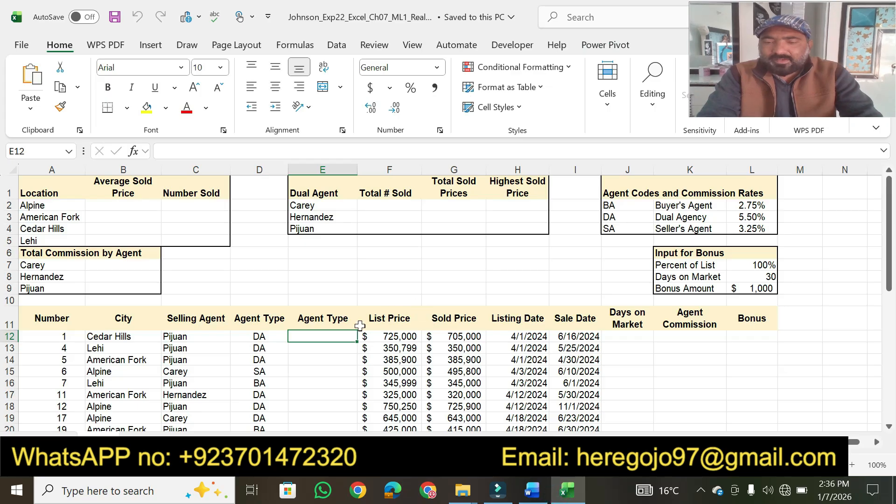
pyautogui.write('=swt')
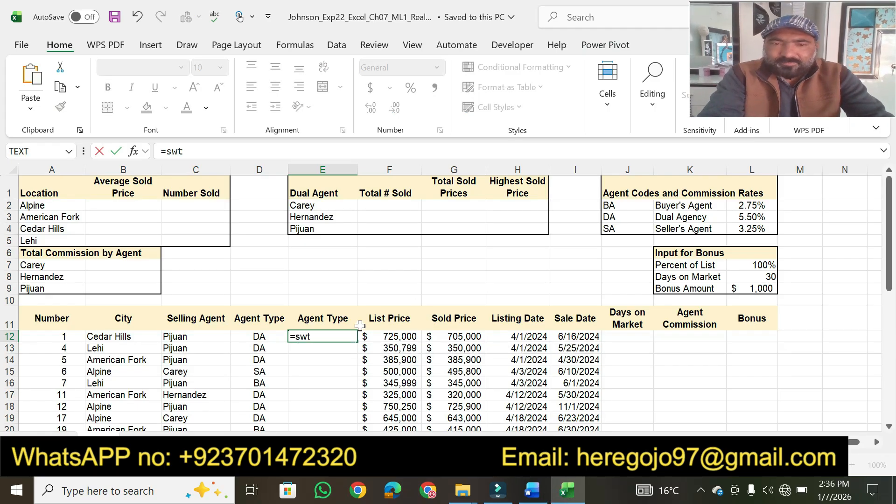
pyautogui.press('BackSpace')
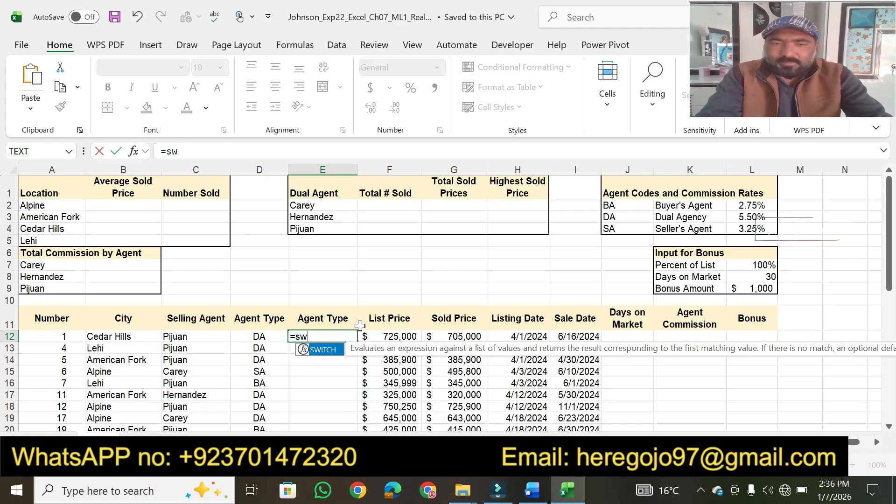
pyautogui.press('Tab')
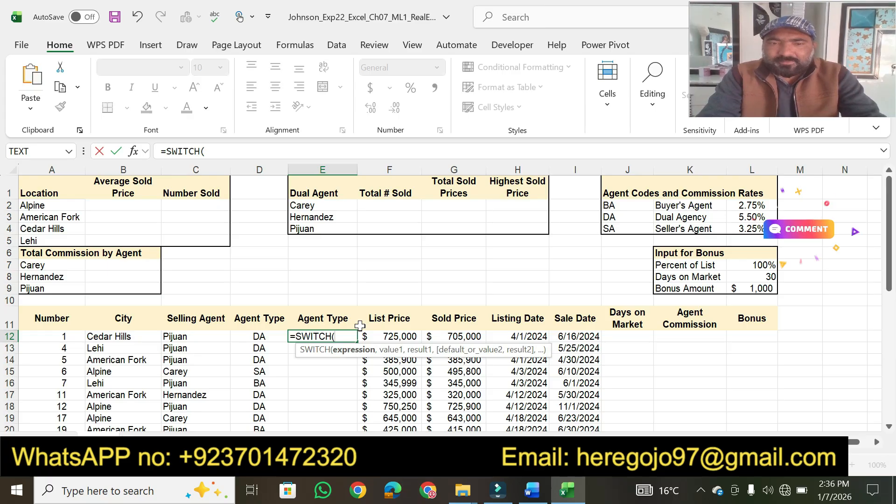
pyautogui.click(531, 489)
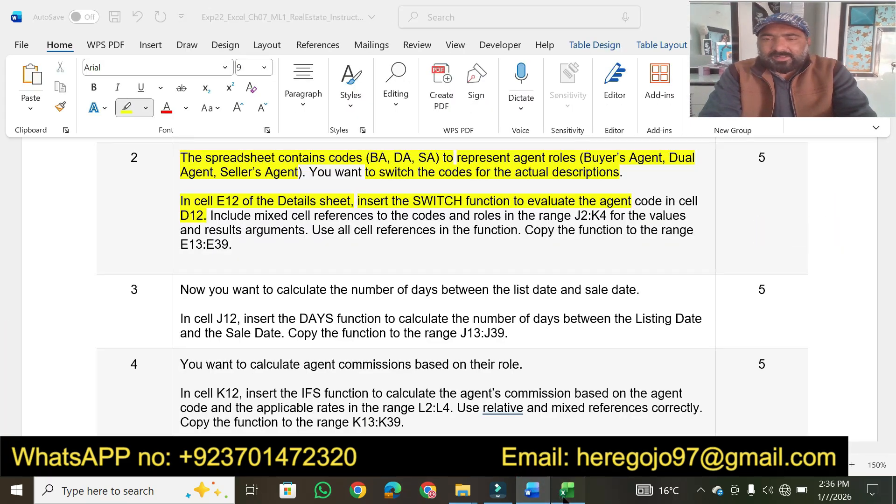
pyautogui.click(567, 490)
pyautogui.click(265, 337)
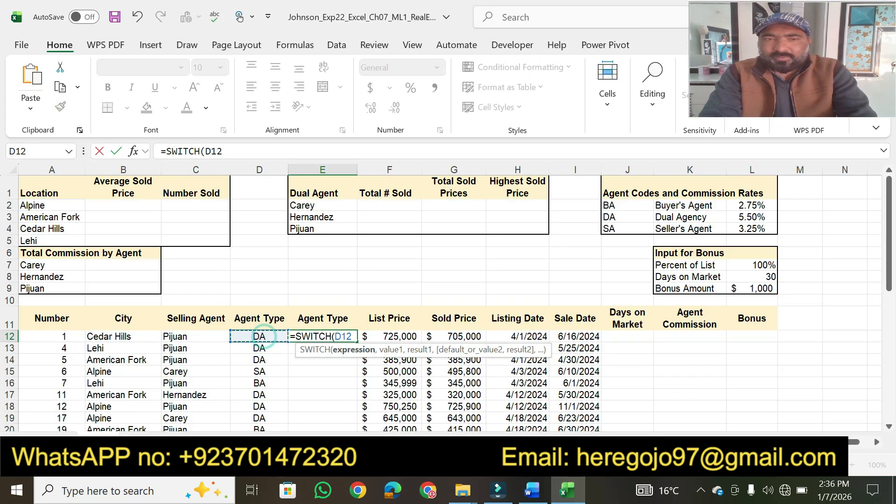
# Step: Switch to Word and highlight the step 2 text from "Include mixed cell references" through "results arguments" in yellow
pyautogui.click(531, 490)
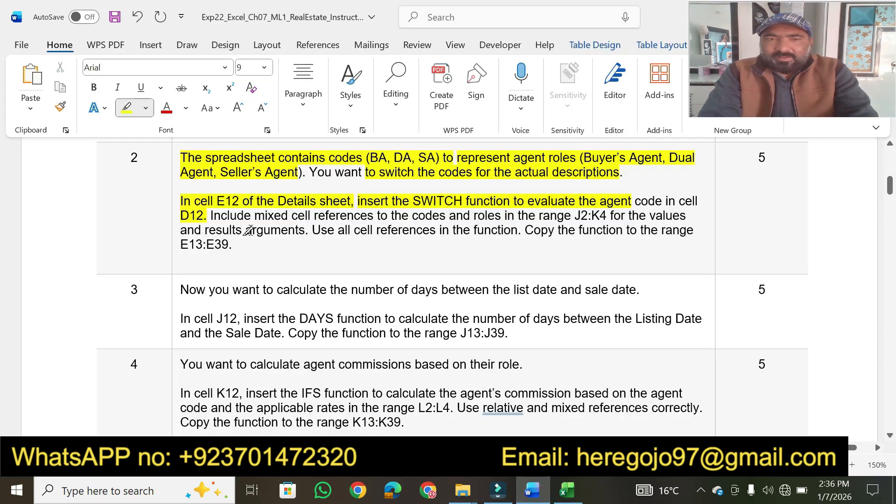
pyautogui.moveTo(242, 215); pyautogui.dragTo(645, 215)
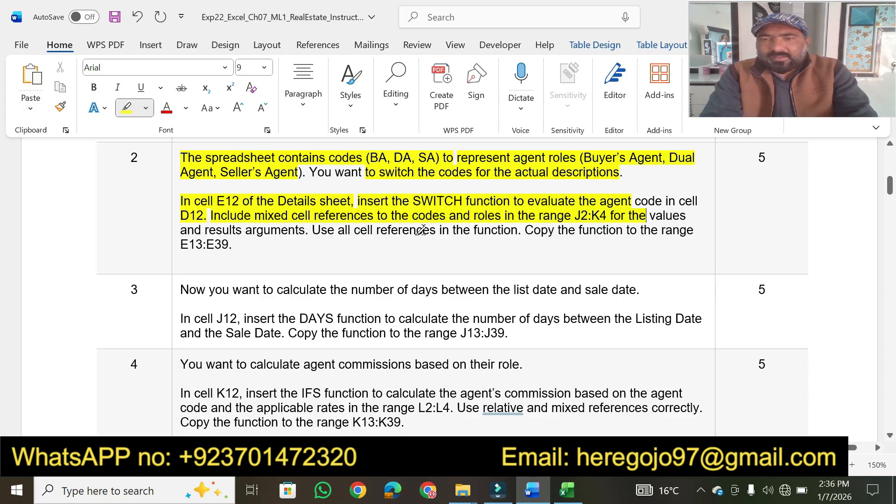
pyautogui.moveTo(195, 229); pyautogui.dragTo(307, 229)
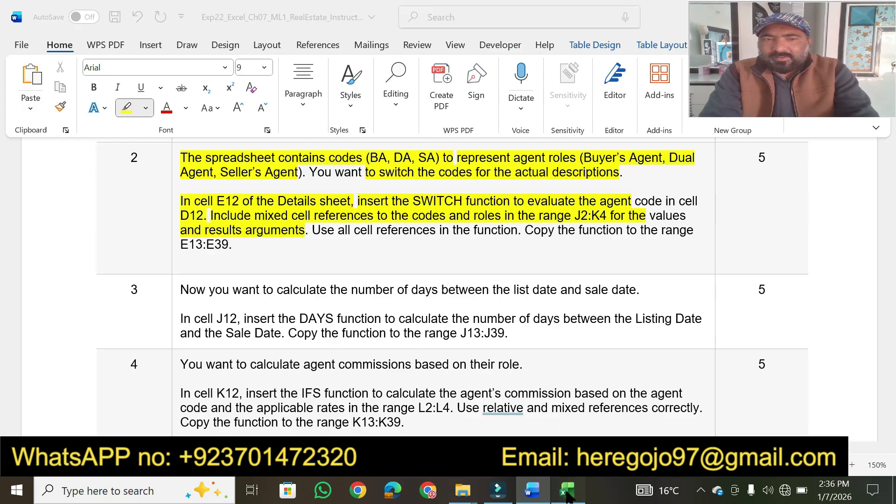
pyautogui.click(566, 491)
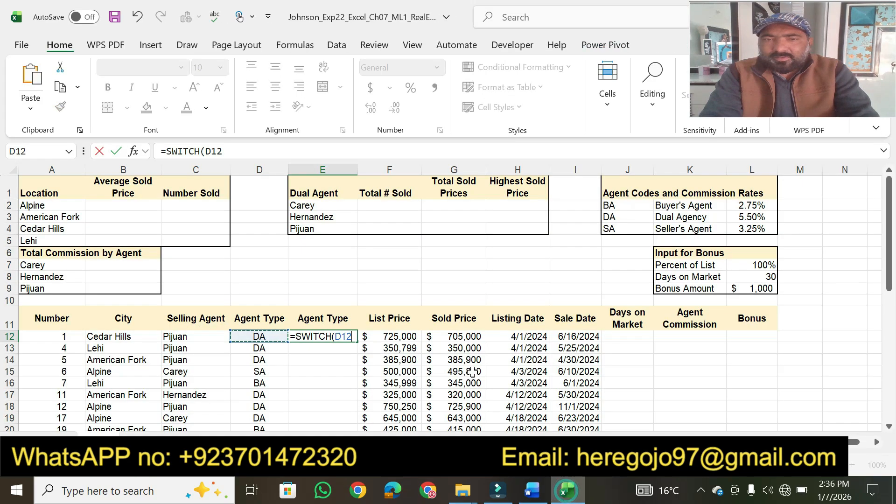
pyautogui.click(234, 150)
pyautogui.write(',')
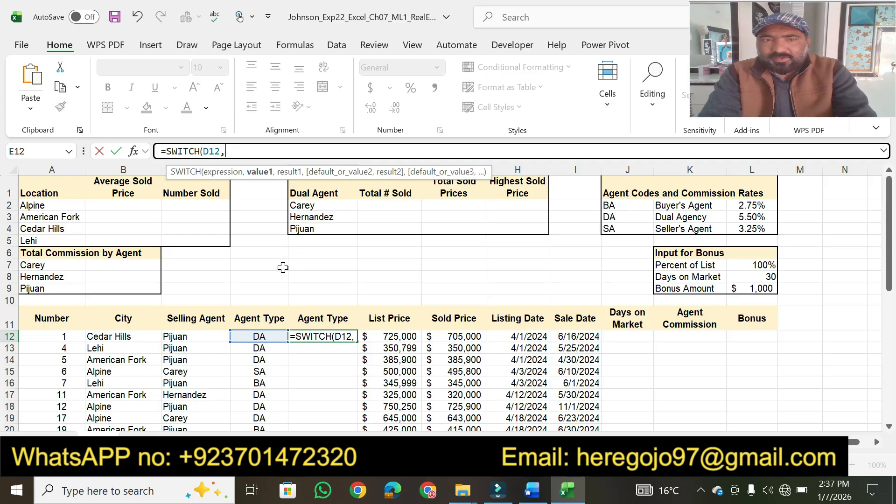
pyautogui.click(613, 207)
pyautogui.press('BackSpace')
pyautogui.press('BackSpace')
pyautogui.press('BackSpace')
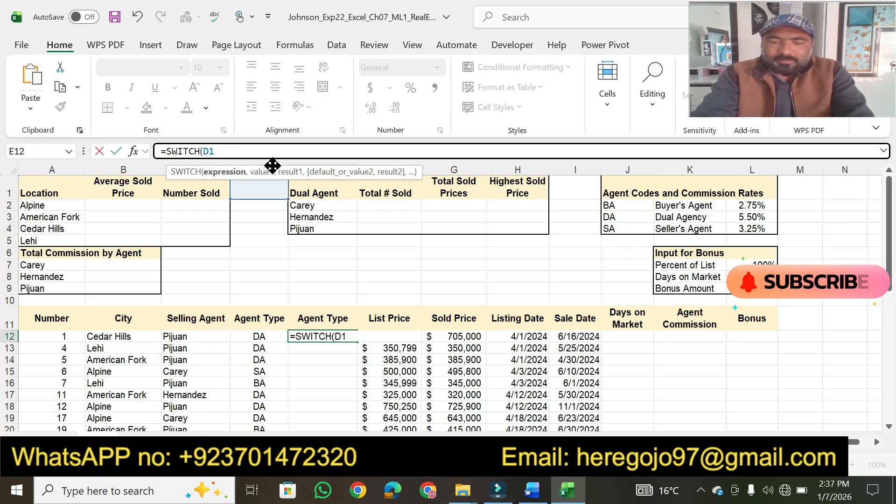
pyautogui.write('=')
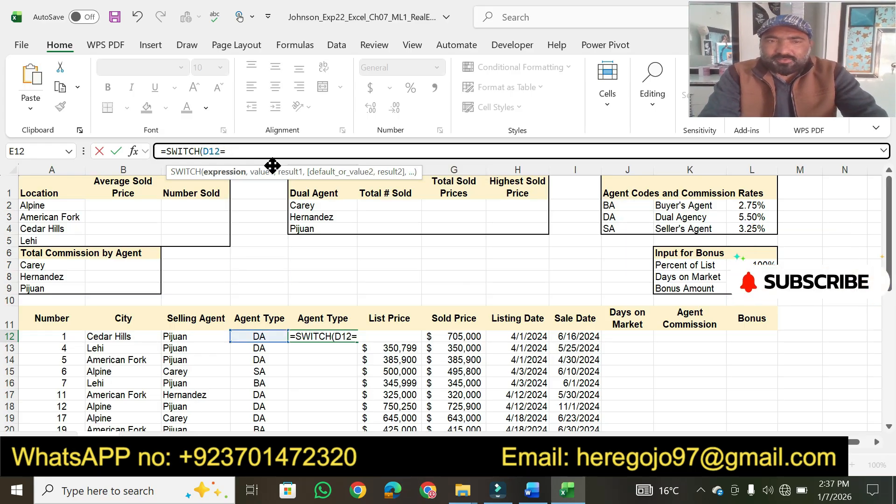
pyautogui.click(617, 204)
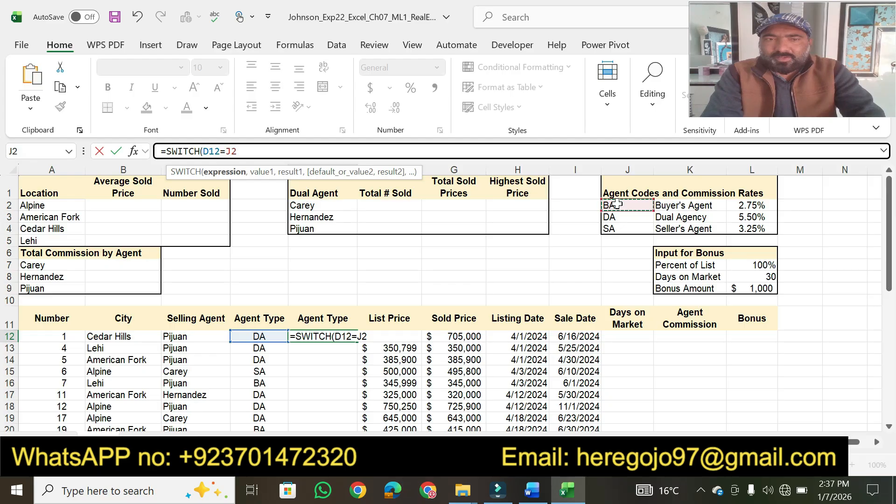
pyautogui.write(',')
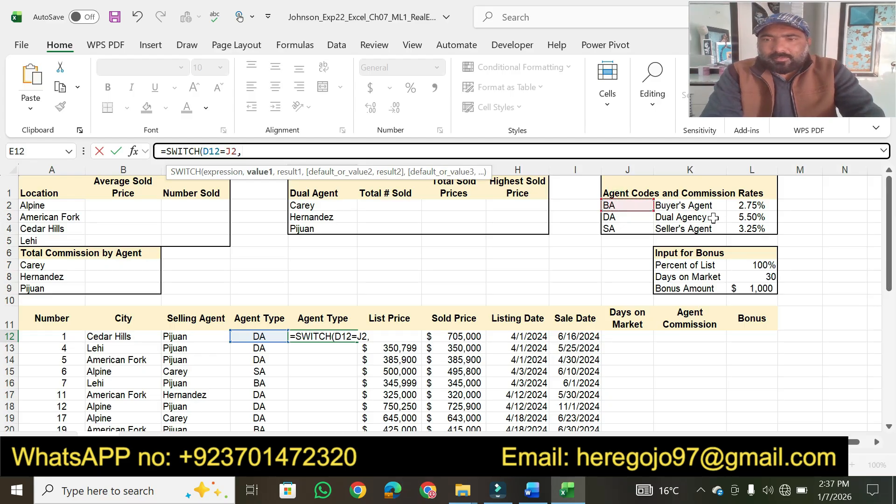
pyautogui.click(697, 207)
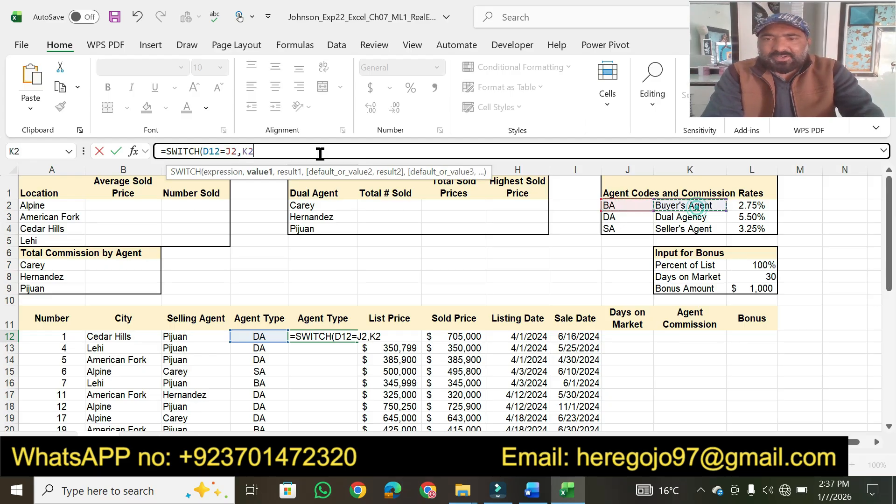
pyautogui.moveTo(260, 149); pyautogui.dragTo(241, 150)
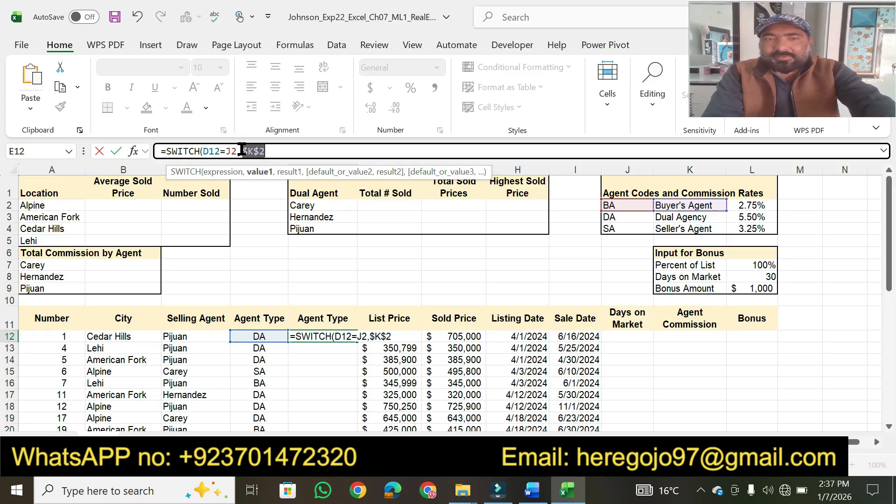
pyautogui.press('F4')
pyautogui.click(284, 151)
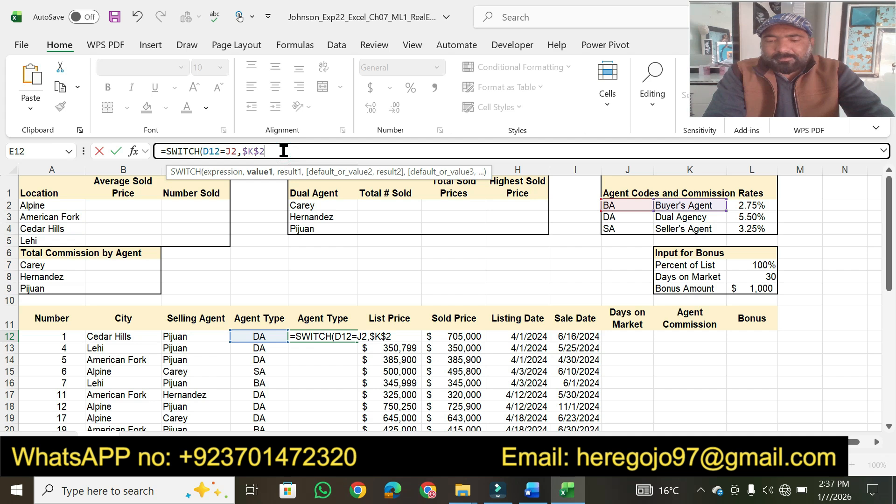
pyautogui.write(',')
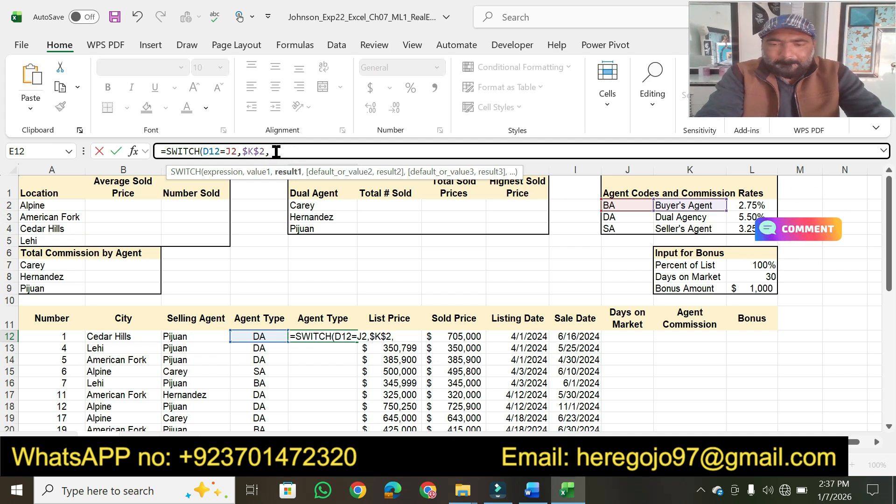
pyautogui.press('Escape')
pyautogui.press('alt')
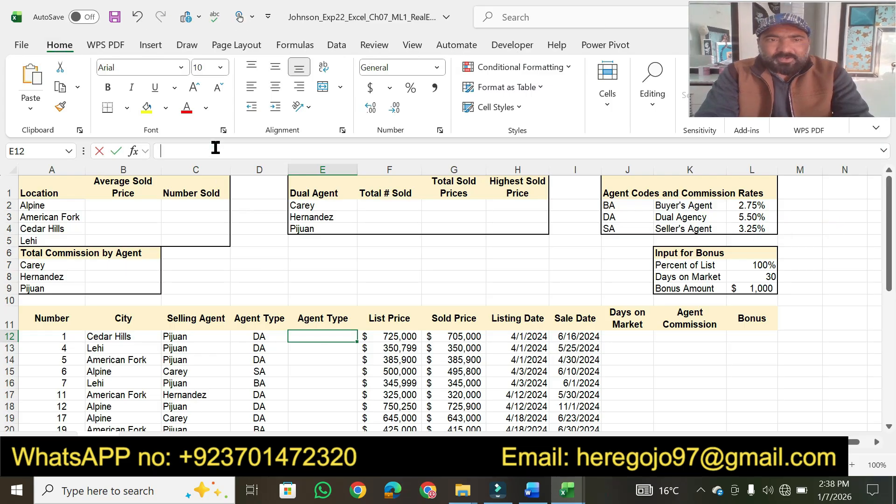
# Step: Enter the formula =SWITCH(D12,"DA",K$3,"BA",K$2,"SA",K$4) in cell E12 of the Excel workbook
pyautogui.click(216, 147)
pyautogui.hotkey('ctrl', 'v')
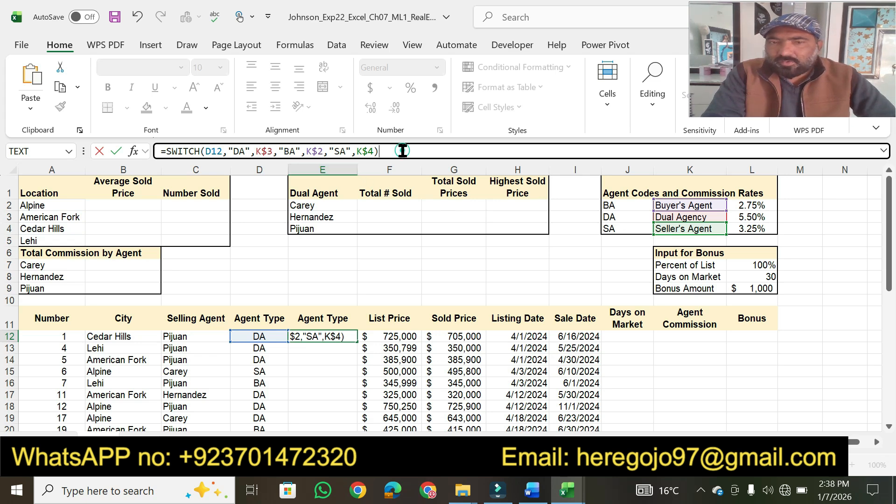
pyautogui.press('Return')
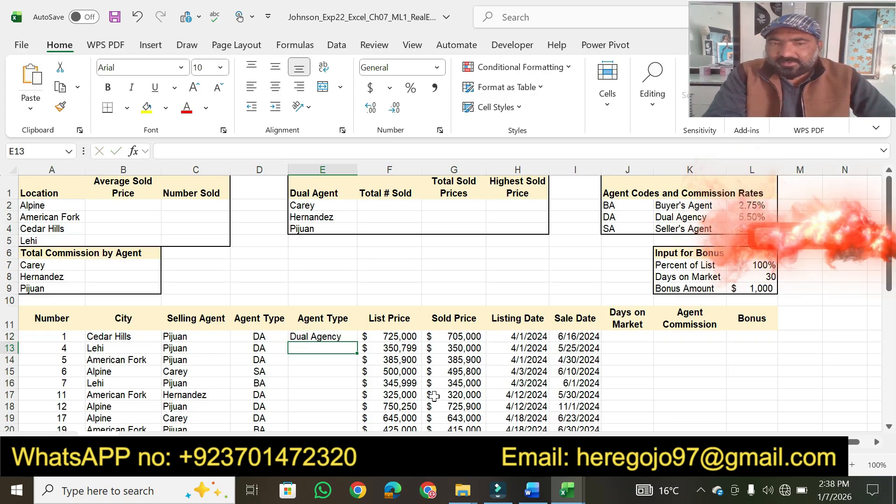
# Step: Copy the SWITCH formula from E12 down to E39 and check the copied formulas in rows 35, 36 and 39 against their codes
pyautogui.click(322, 337)
pyautogui.moveTo(351, 340); pyautogui.dragTo(350, 380)
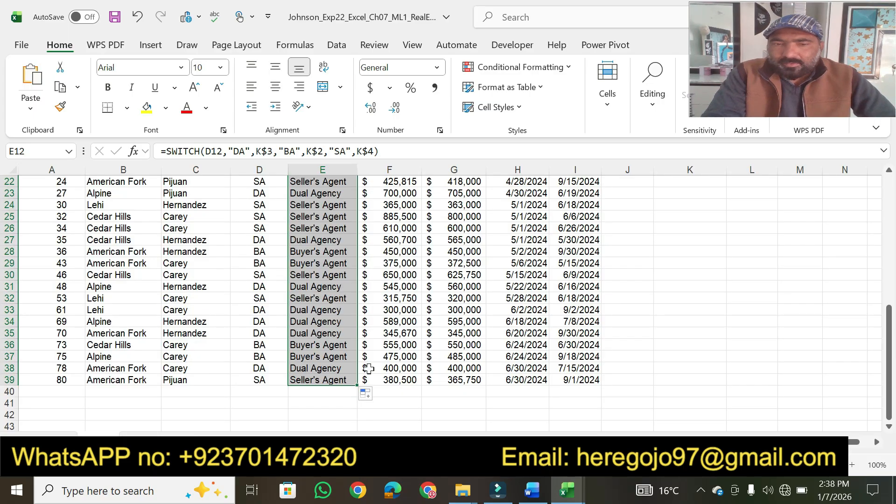
pyautogui.click(261, 378)
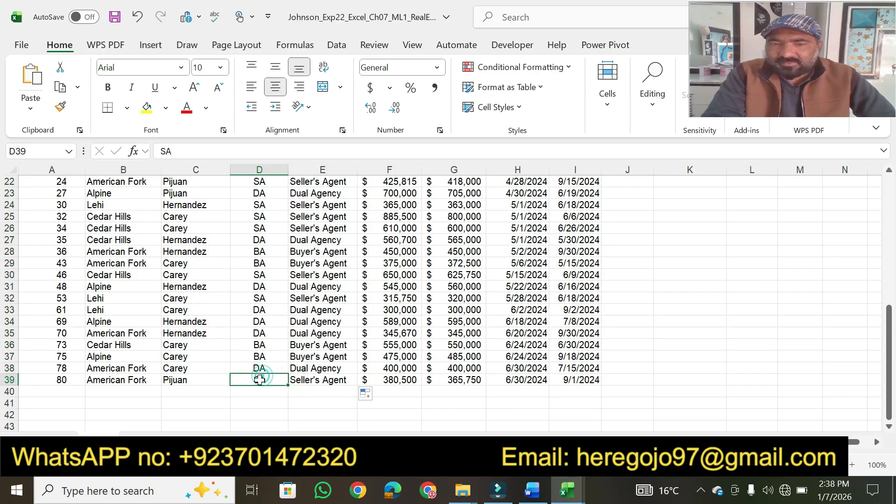
pyautogui.click(326, 379)
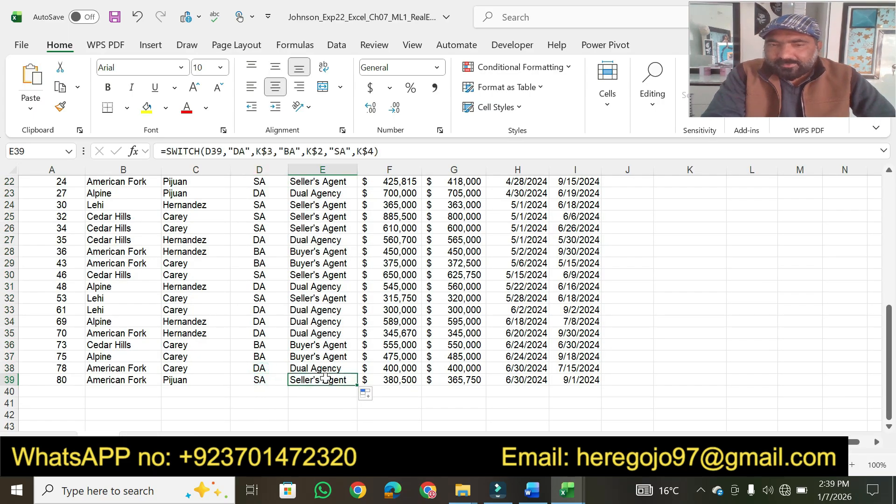
pyautogui.click(260, 333)
pyautogui.click(302, 333)
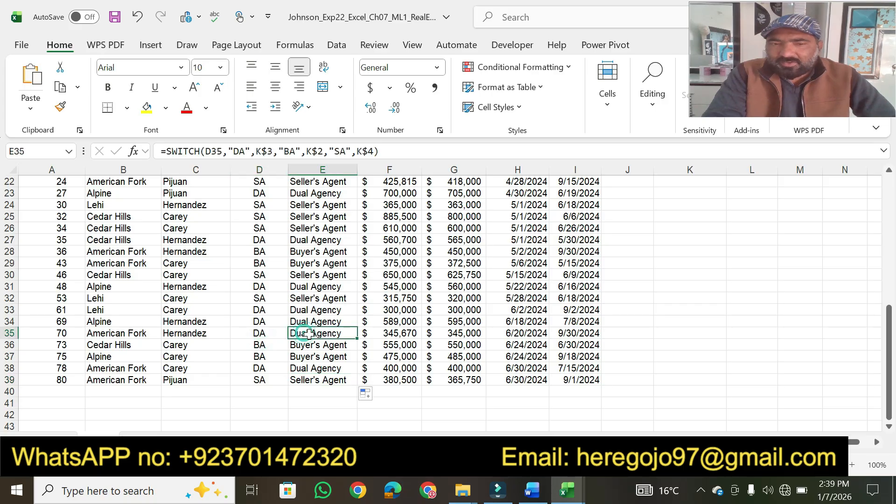
pyautogui.click(260, 344)
pyautogui.click(309, 344)
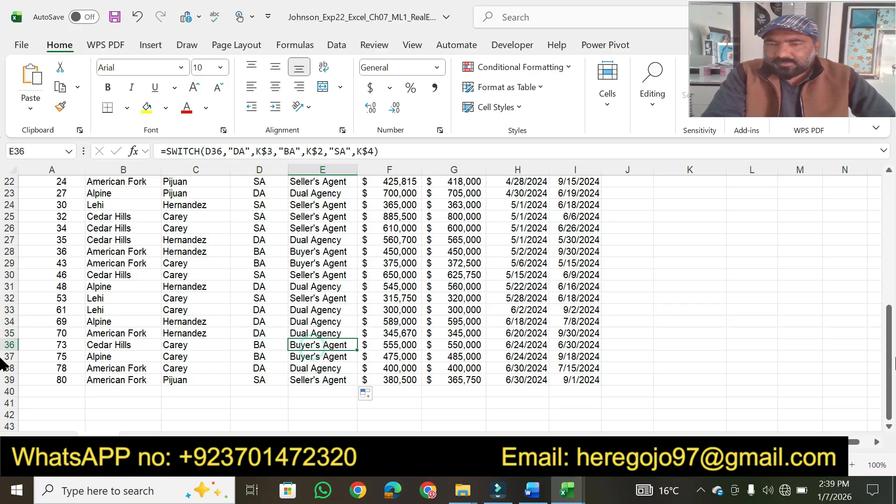
pyautogui.moveTo(889, 422); pyautogui.dragTo(890, 292)
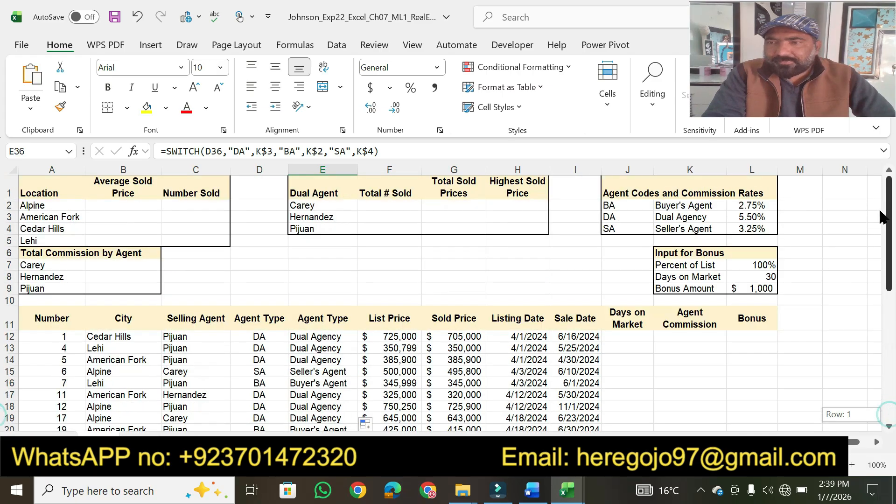
# Step: Switch to Word and highlight step 2's text from "cell references in the function" through "E13:E39." and its points value in yellow
pyautogui.click(542, 495)
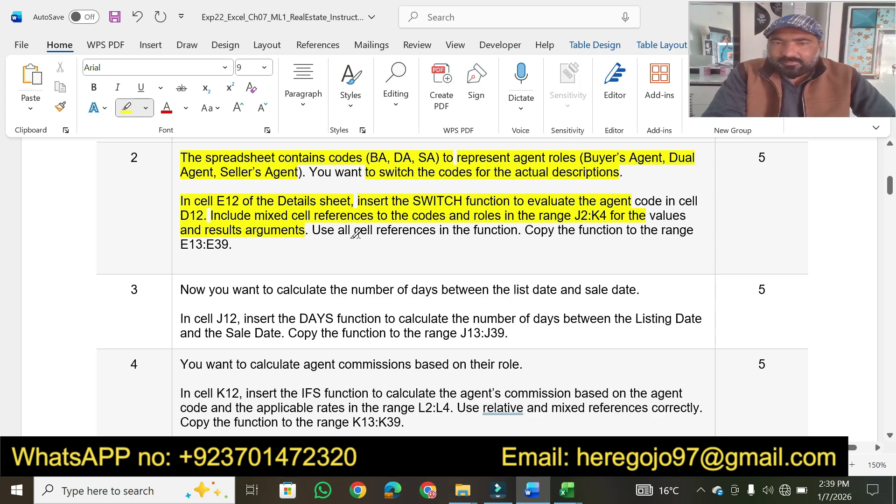
pyautogui.moveTo(355, 233); pyautogui.dragTo(353, 246)
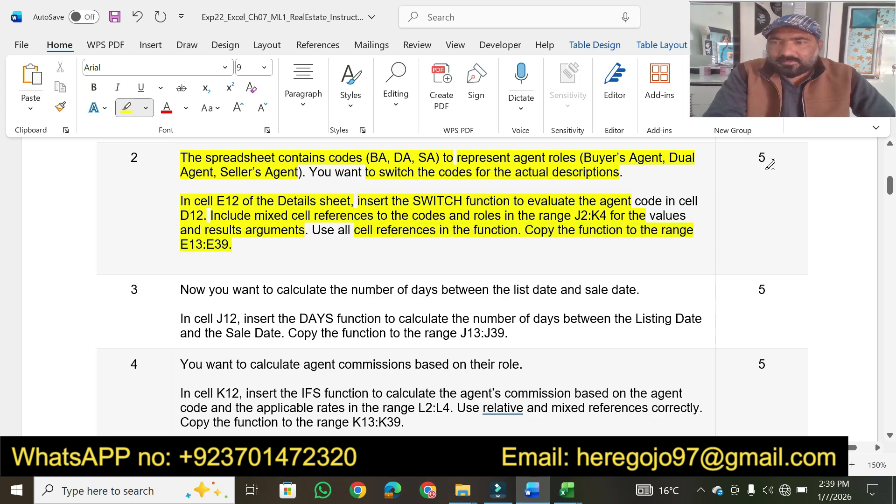
pyautogui.click(771, 160)
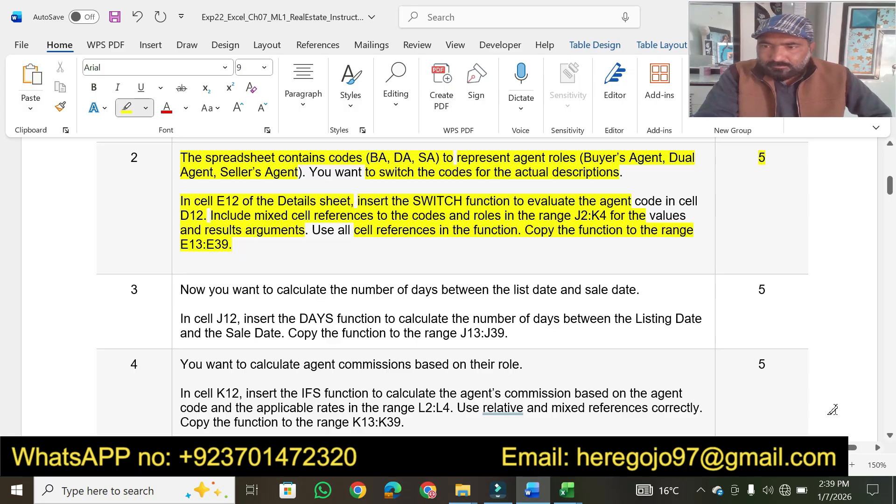
# Step: Highlight step 3's "you want to calculate the number of days between the list date and sale date" and "cell J12, insert the DAYS function" in yellow
pyautogui.scroll(-4, 889, 439)
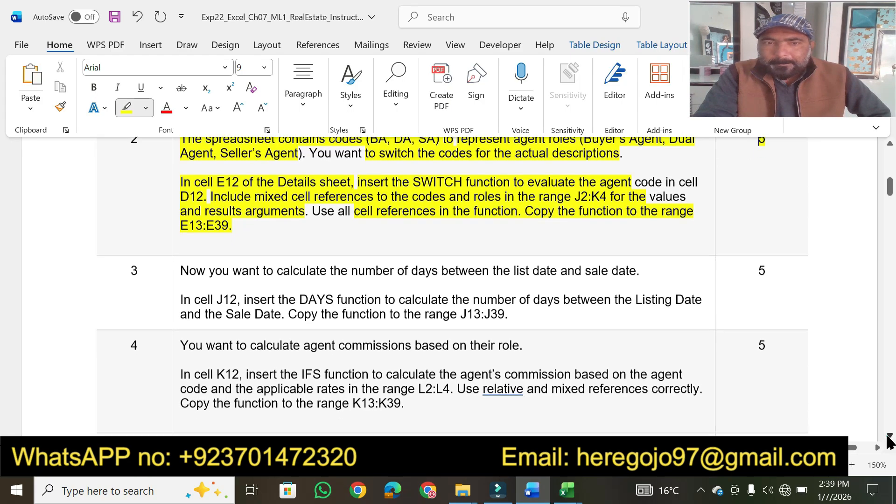
pyautogui.scroll(-2, 888, 438)
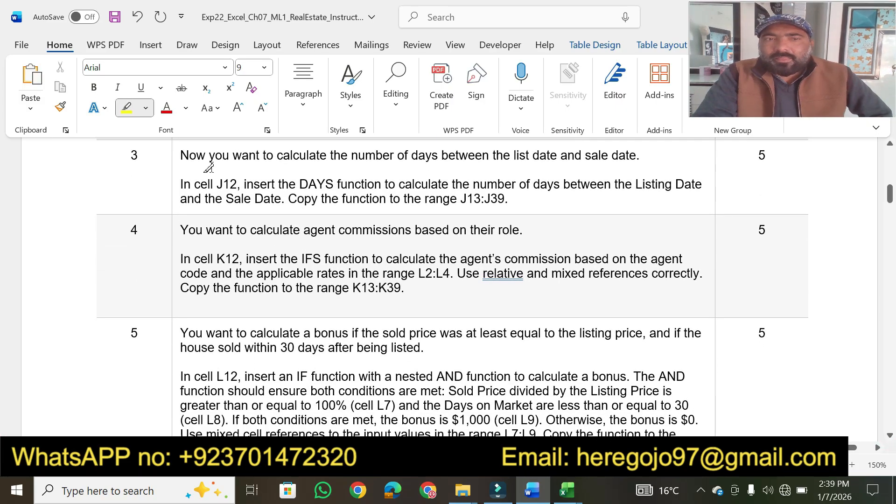
pyautogui.moveTo(208, 156); pyautogui.dragTo(623, 153)
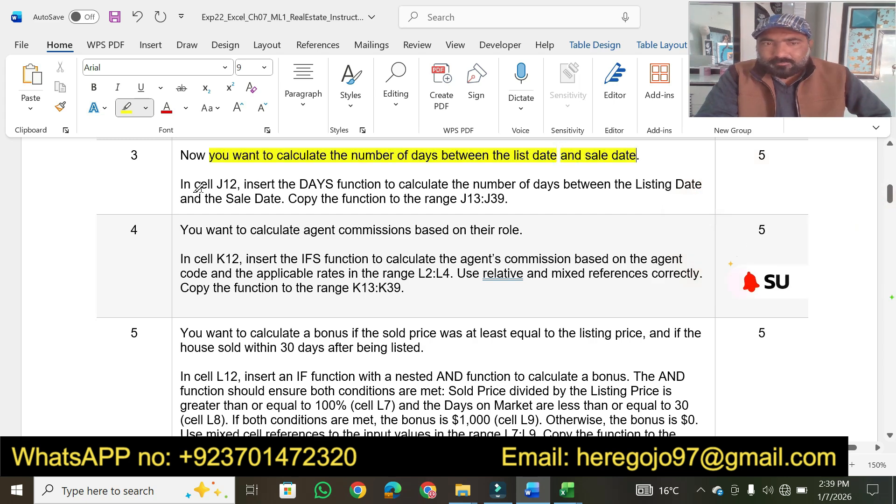
pyautogui.moveTo(193, 185); pyautogui.dragTo(382, 187)
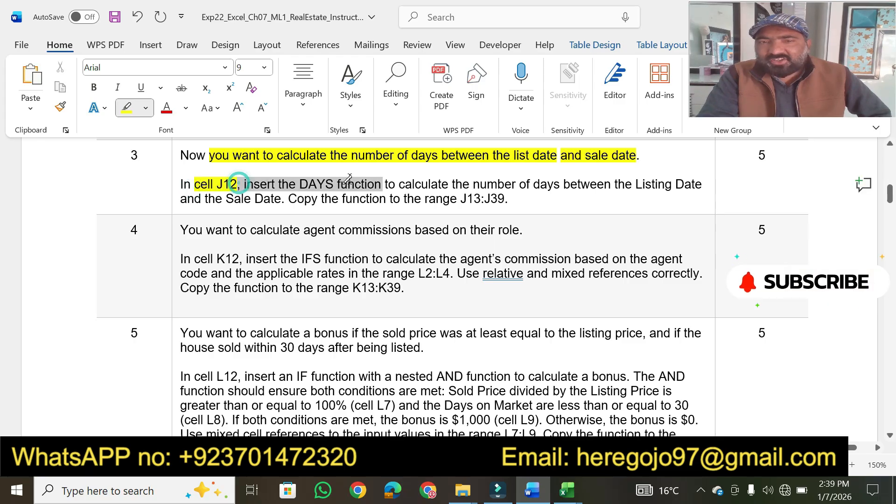
# Step: Switch to the Excel workbook and start a DAYS function formula in cell J12
pyautogui.click(566, 490)
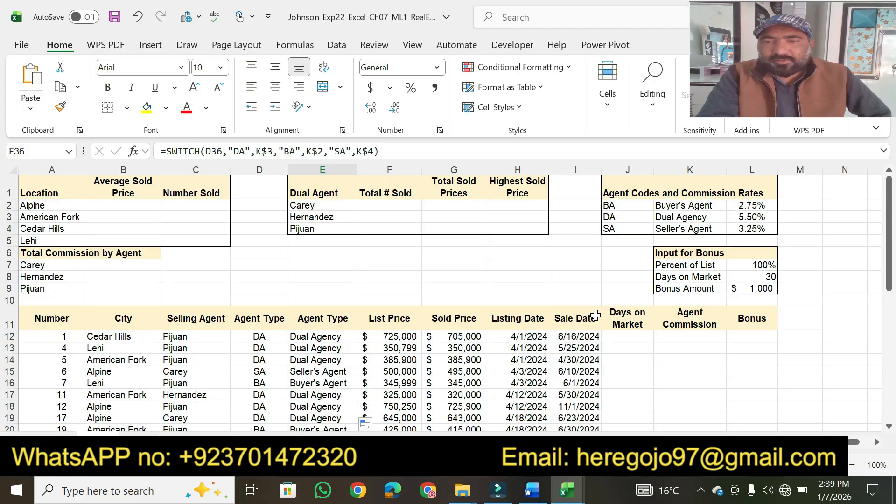
pyautogui.doubleClick(614, 336)
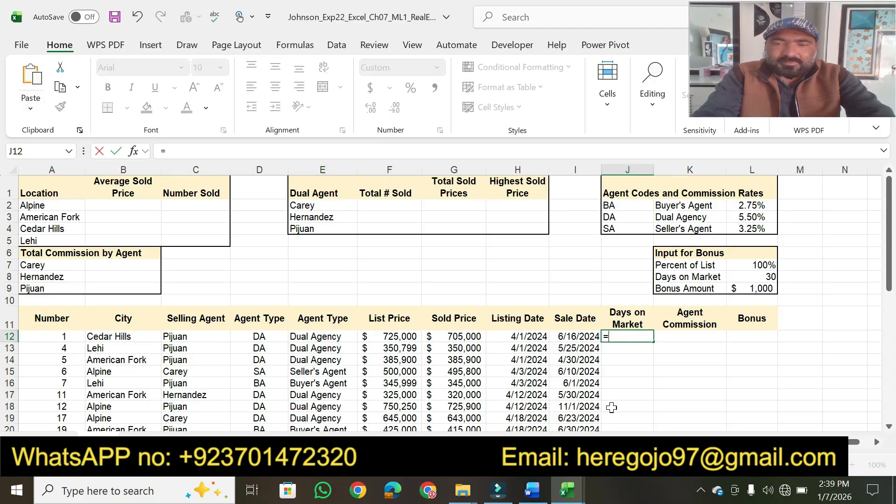
pyautogui.write('=days')
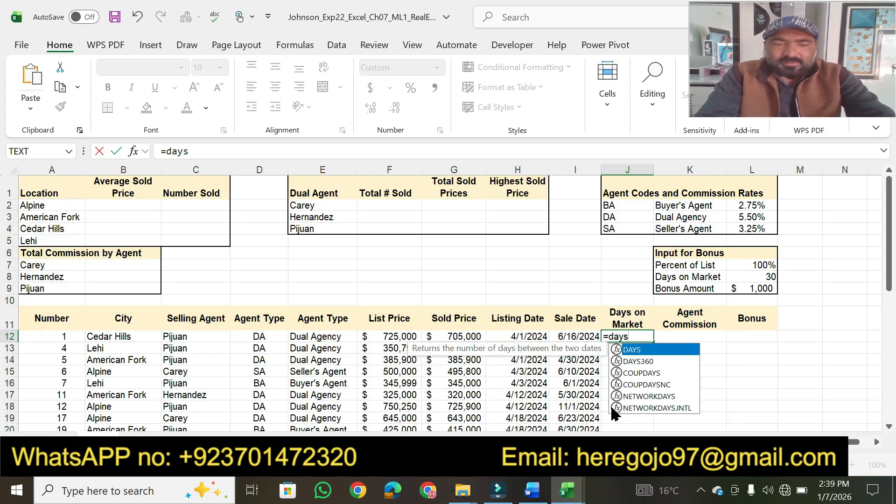
pyautogui.press('Tab')
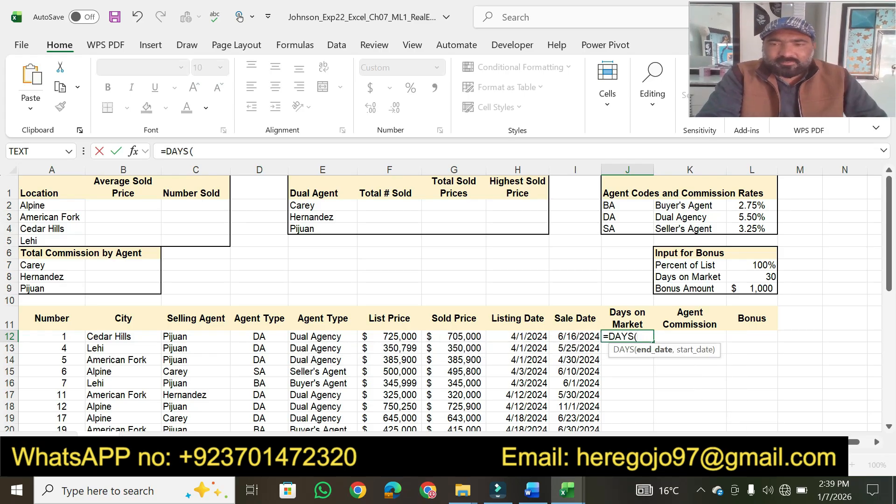
# Step: Switch to Word and highlight "calculate the number of days between", "Listing Date" and "Sale Date" in yellow in step 3
pyautogui.click(531, 490)
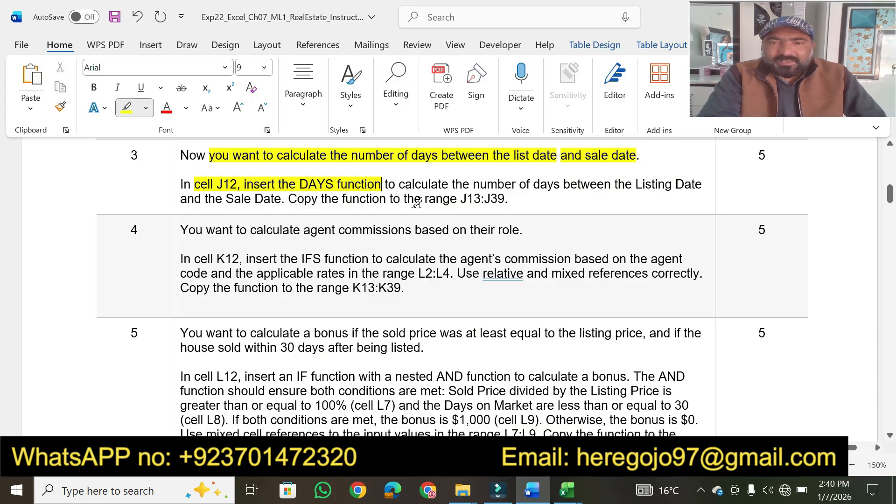
pyautogui.moveTo(399, 184); pyautogui.dragTo(703, 184)
pyautogui.moveTo(228, 199); pyautogui.dragTo(281, 199)
# Step: Switch back to the Excel workbook and complete the formula in cell J12 as =DAYS(H12,I12)
pyautogui.click(536, 497)
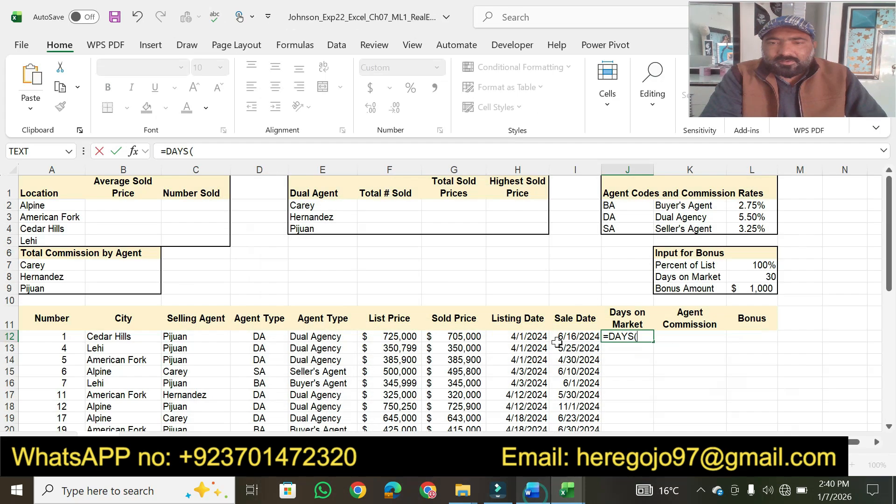
pyautogui.click(508, 336)
pyautogui.write(',')
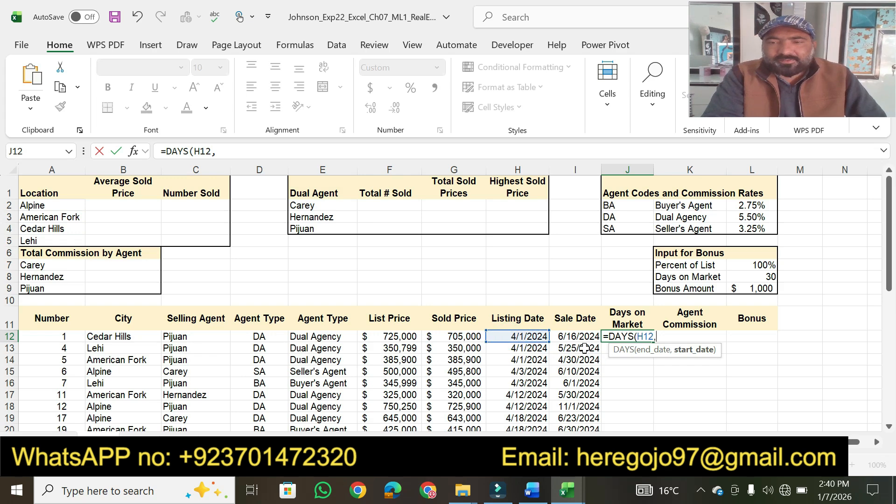
pyautogui.click(569, 337)
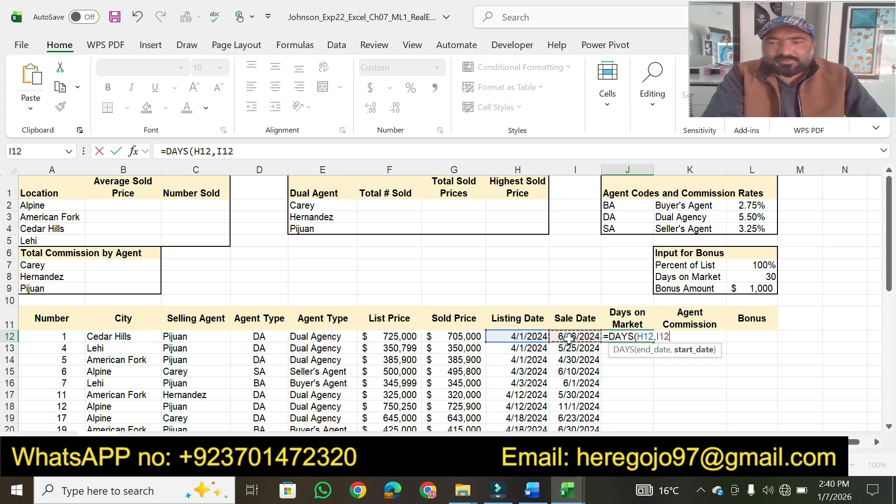
pyautogui.click(533, 488)
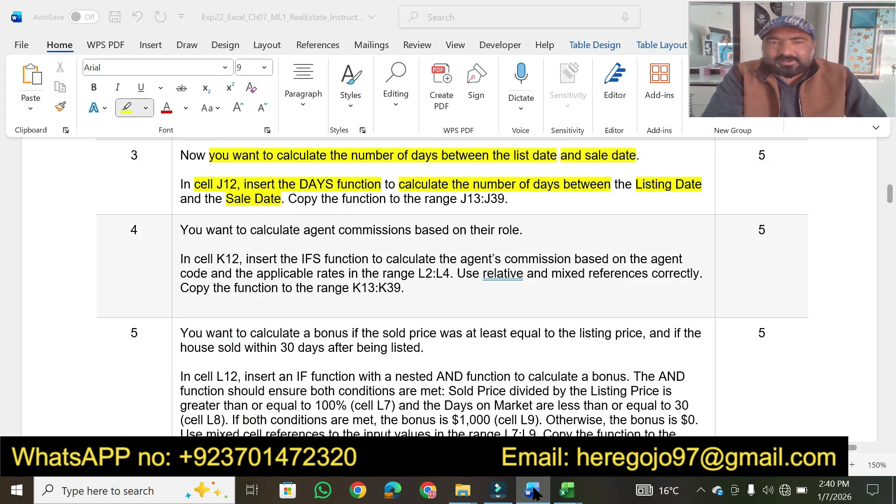
pyautogui.click(567, 490)
pyautogui.click(254, 152)
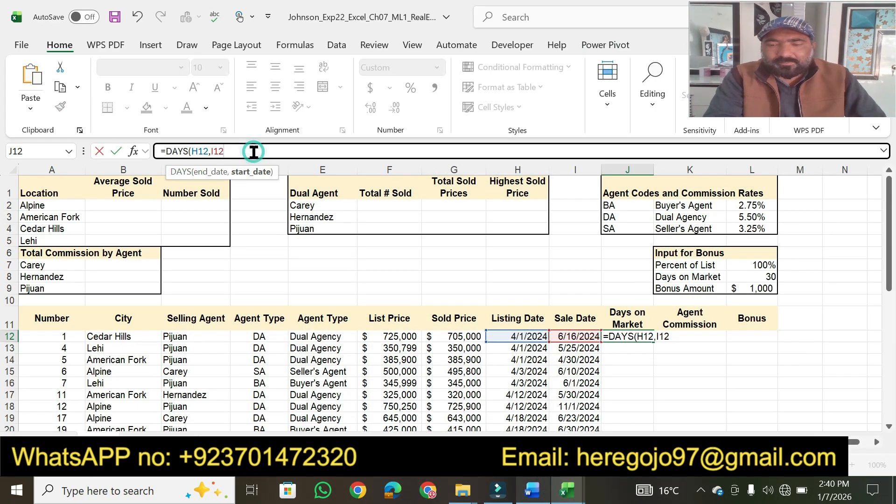
pyautogui.write(')')
pyautogui.press('Return')
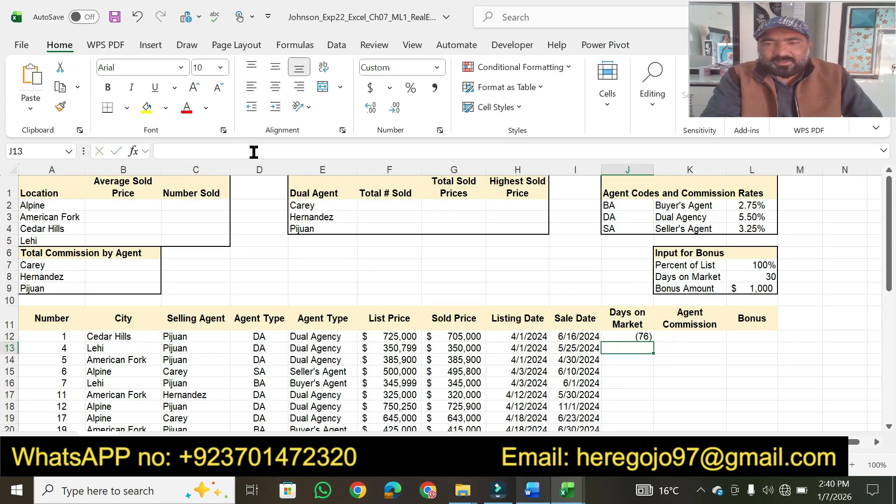
# Step: Swap the two date arguments in cell J12 so that its formula reads =DAYS(I12,H12)
pyautogui.click(618, 335)
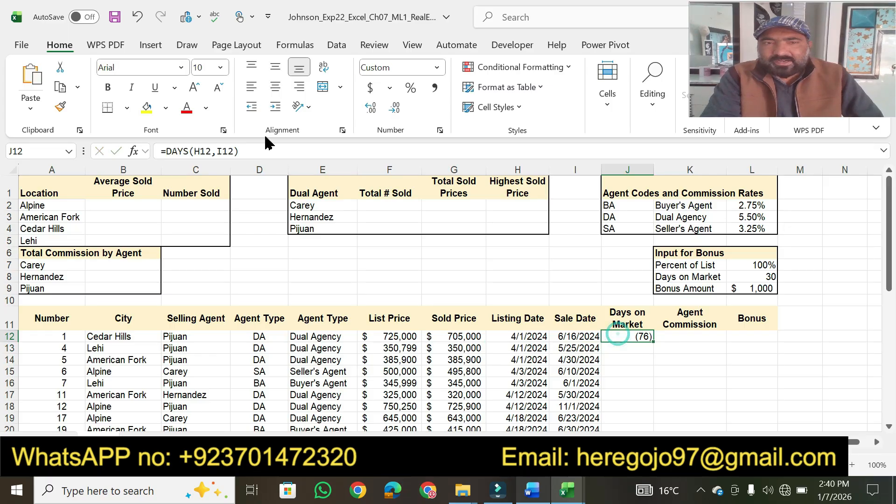
pyautogui.click(206, 151)
pyautogui.press('BackSpace')
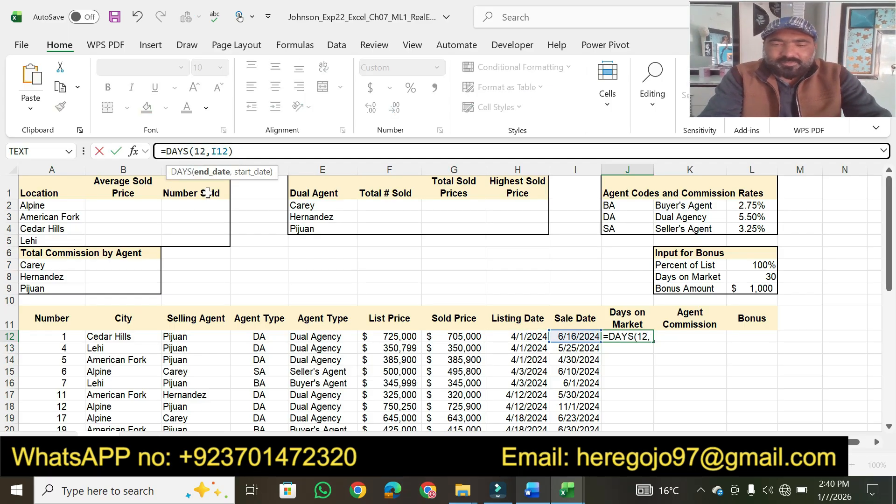
pyautogui.write('I')
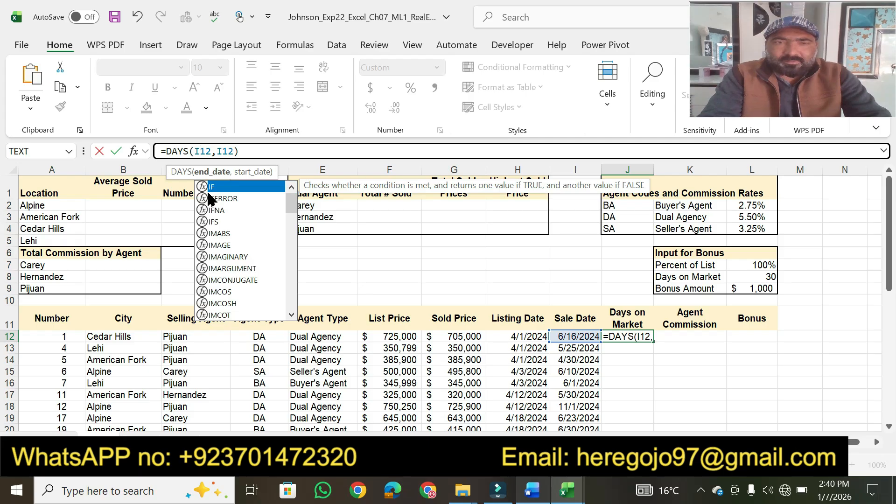
pyautogui.click(219, 150)
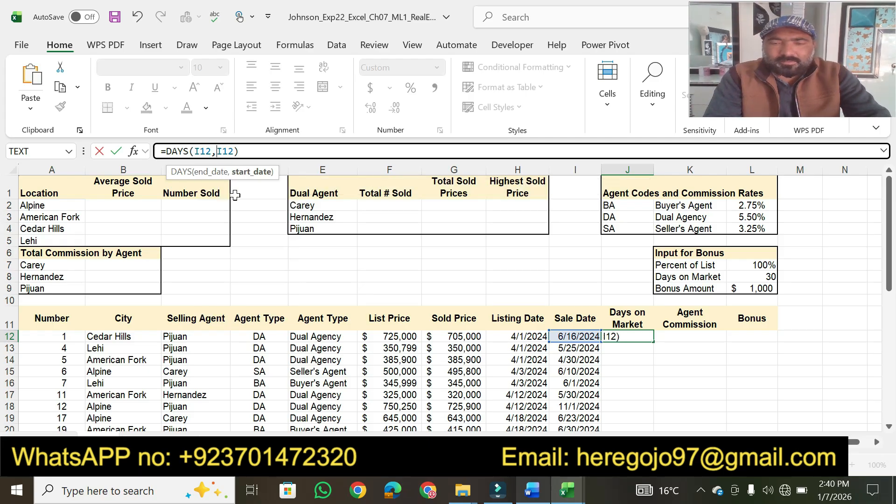
pyautogui.press('BackSpace')
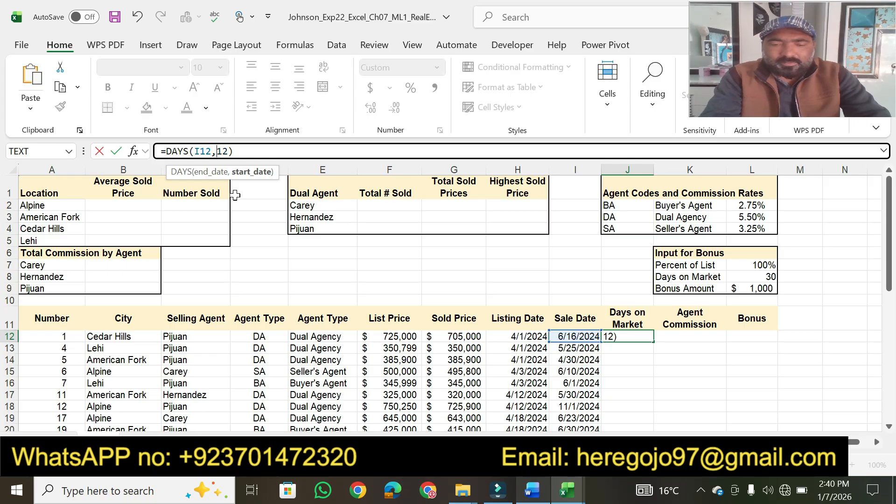
pyautogui.write('H')
pyautogui.click(249, 147)
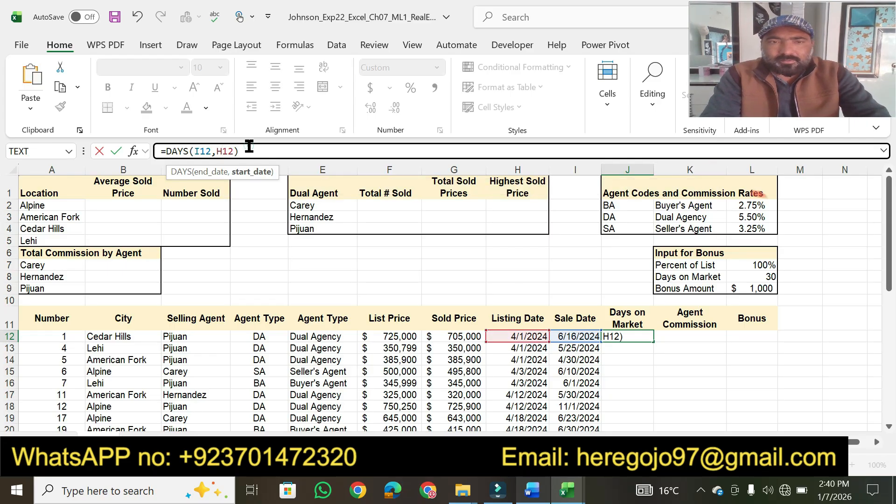
pyautogui.press('Return')
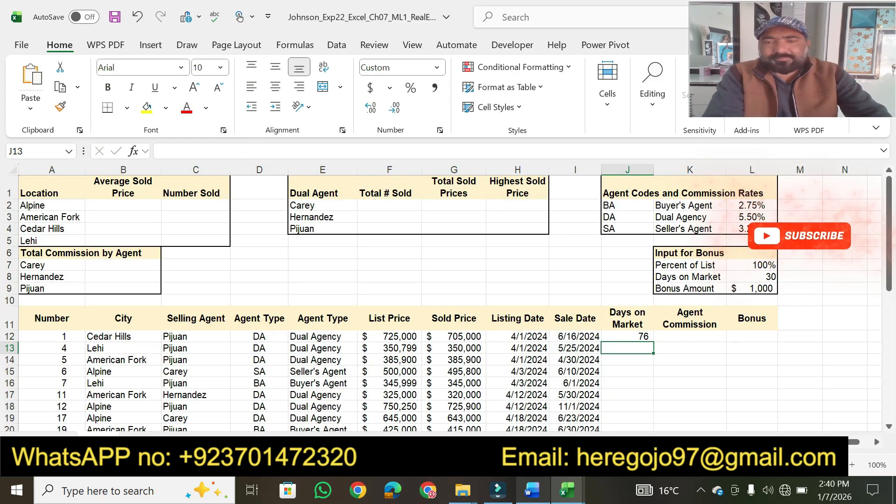
# Step: Highlight "Copy the function to the range J13:J39" in Word's step 3, and copy the DAYS formula from J12 down to J39 in Excel
pyautogui.click(529, 491)
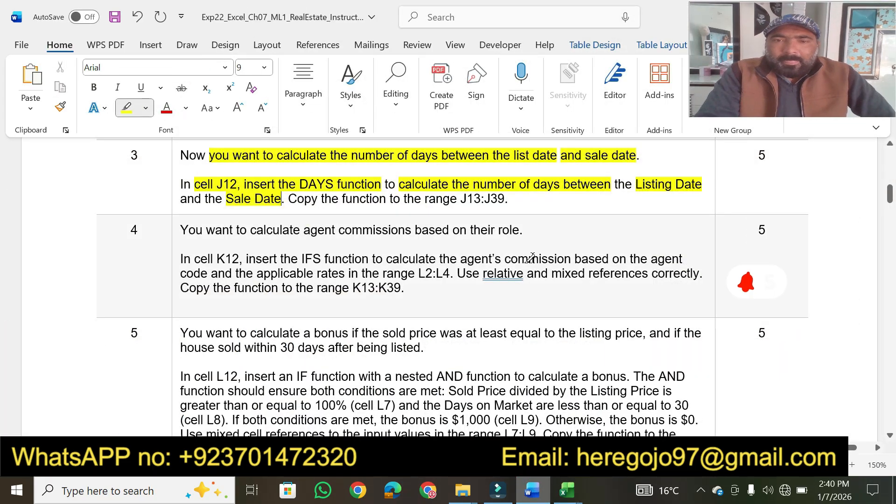
pyautogui.moveTo(296, 197)
pyautogui.mouseDown()
pyautogui.moveTo(422, 198)
pyautogui.moveTo(462, 187)
pyautogui.moveTo(504, 199)
pyautogui.mouseUp()
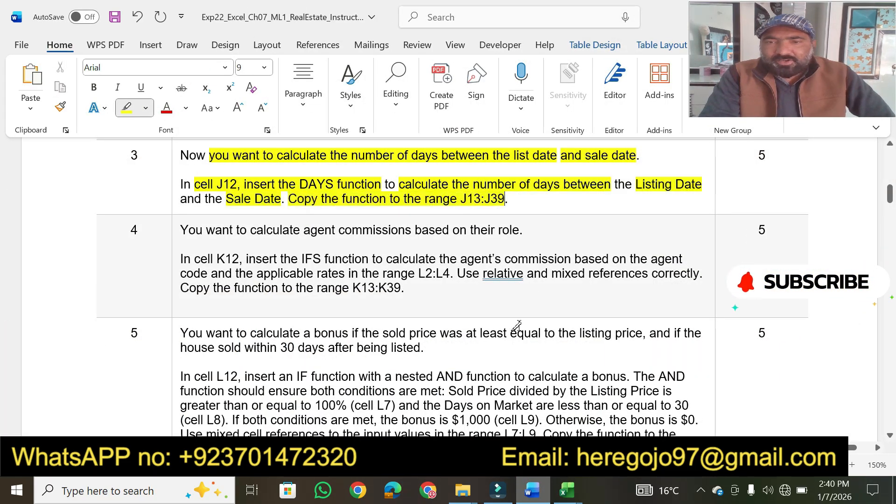
pyautogui.click(567, 490)
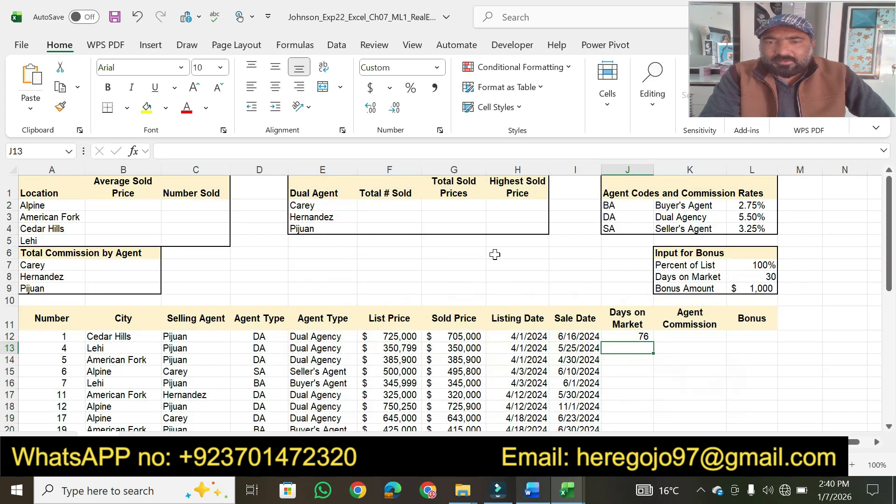
pyautogui.click(631, 337)
pyautogui.moveTo(654, 342); pyautogui.dragTo(644, 394)
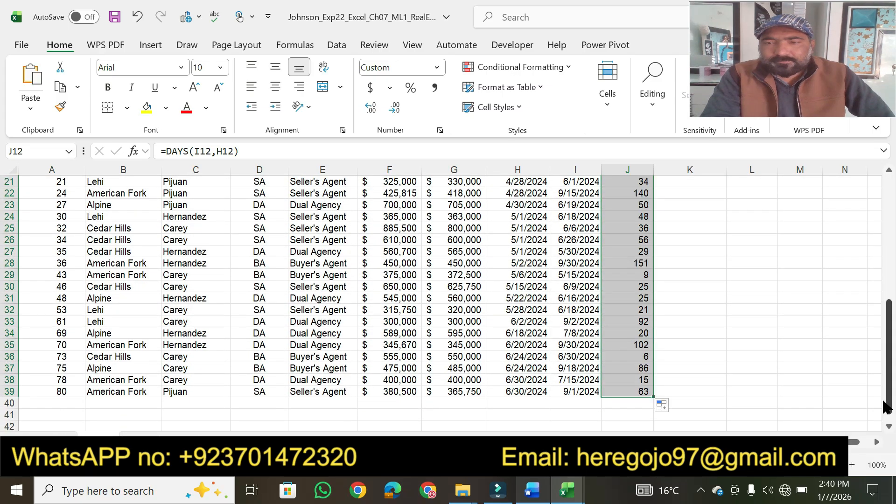
# Step: Switch to Word and highlight the points value of step 3 in yellow
pyautogui.moveTo(891, 414); pyautogui.dragTo(891, 294)
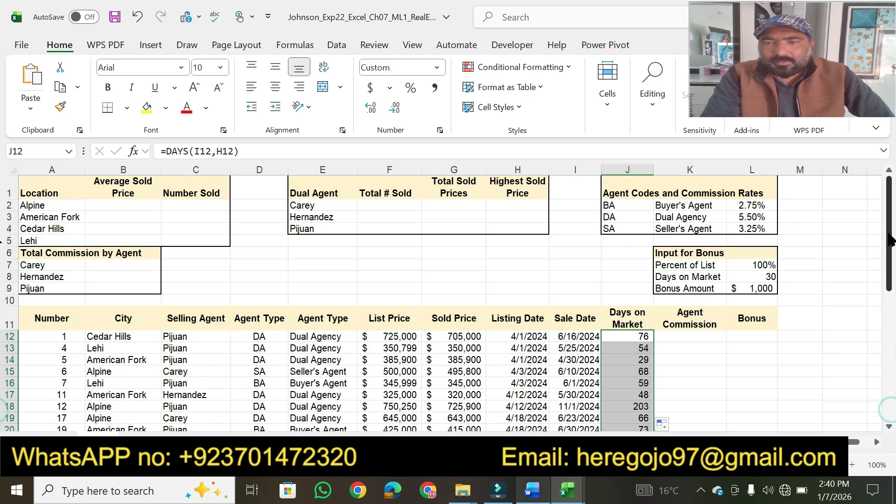
pyautogui.click(534, 488)
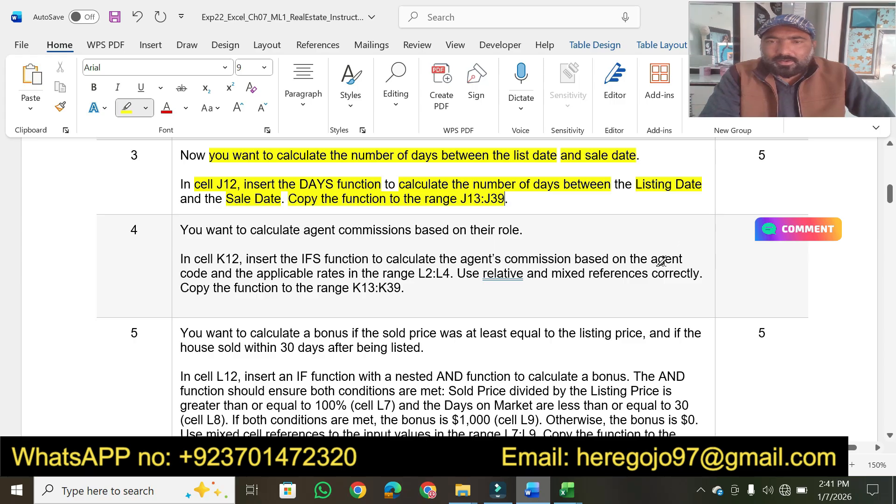
pyautogui.moveTo(770, 151); pyautogui.dragTo(752, 153)
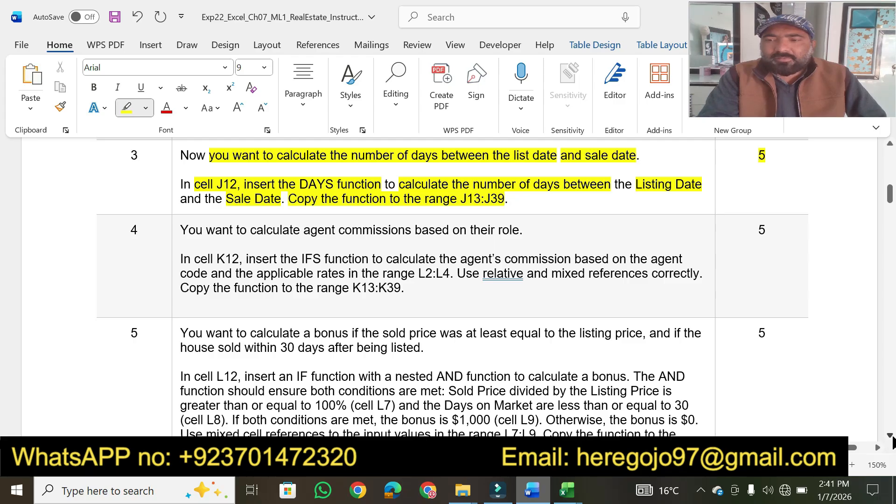
# Step: Highlight step 4's commission sentence, cell K12, the IFS and mixed-reference instructions, and "function to the range K13:K39" in yellow
pyautogui.scroll(-3, 892, 441)
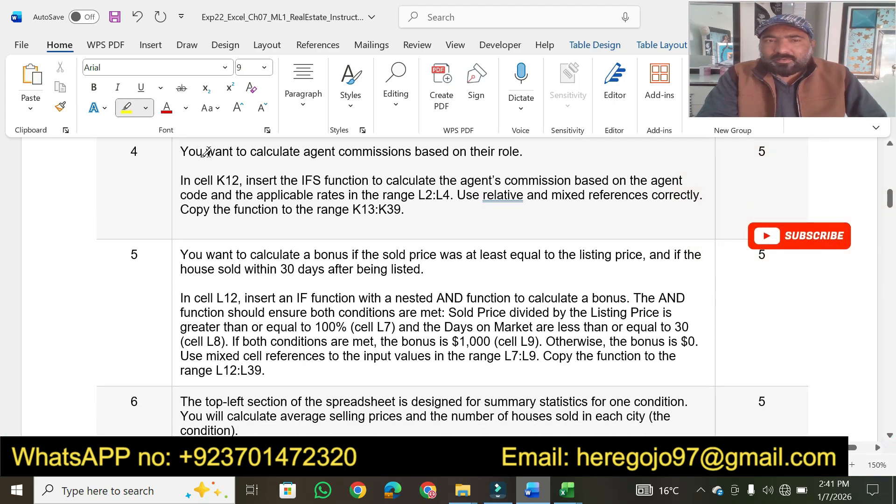
pyautogui.moveTo(206, 152); pyautogui.dragTo(519, 150)
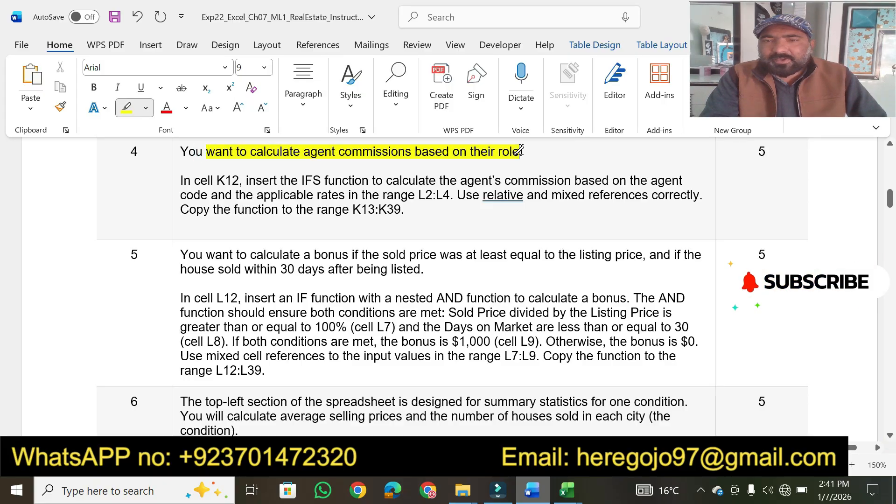
pyautogui.moveTo(194, 179); pyautogui.dragTo(684, 179)
pyautogui.moveTo(182, 195)
pyautogui.mouseDown()
pyautogui.moveTo(665, 186)
pyautogui.moveTo(482, 195)
pyautogui.mouseUp()
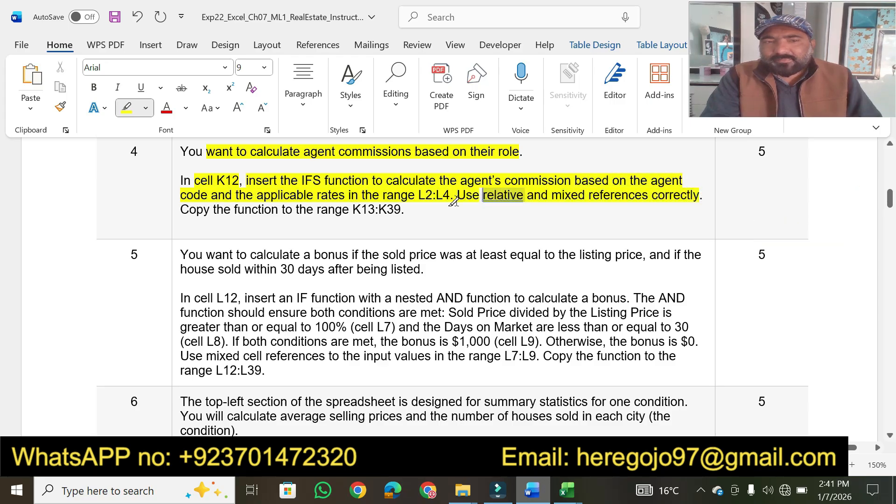
pyautogui.moveTo(235, 213); pyautogui.dragTo(400, 209)
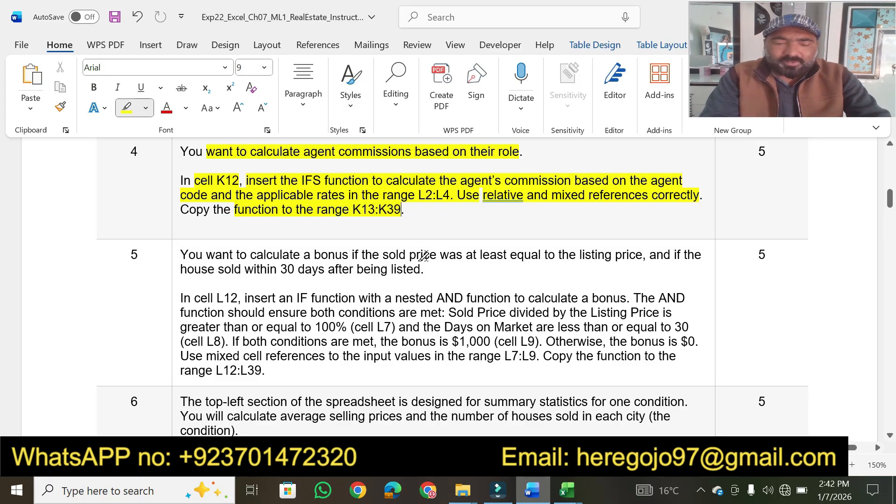
# Step: Switch to the Excel workbook and enter =IFS(D12=J$2,G12*L$2,D12=J$3,G12*L$3,D12=J$4,G12*L$4) in cell K12
pyautogui.hotkey('alt', 'Tab')
pyautogui.press('alt')
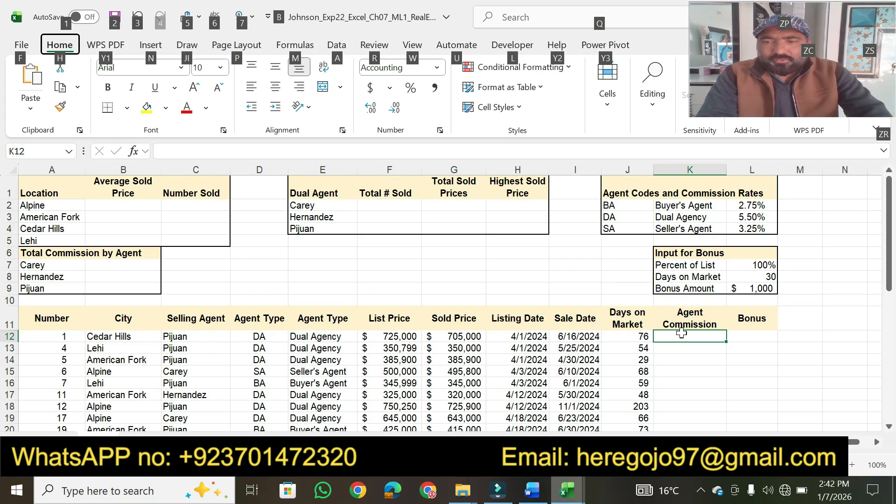
pyautogui.click(682, 336)
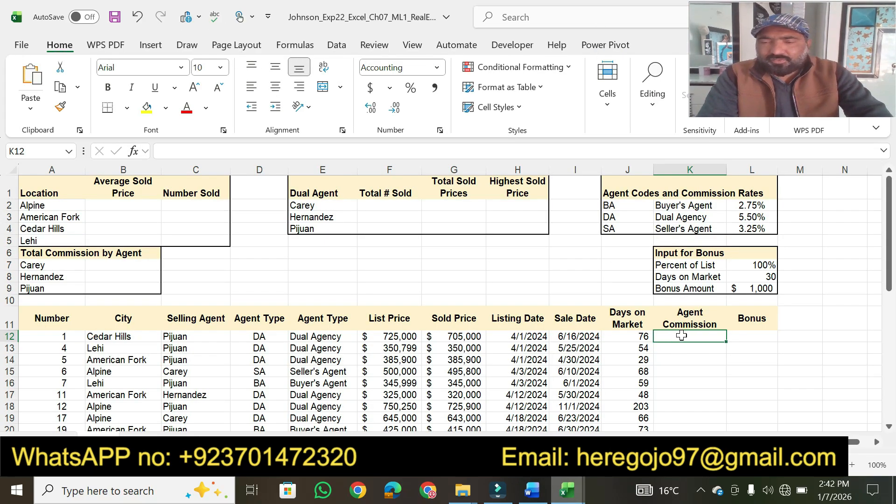
pyautogui.click(532, 491)
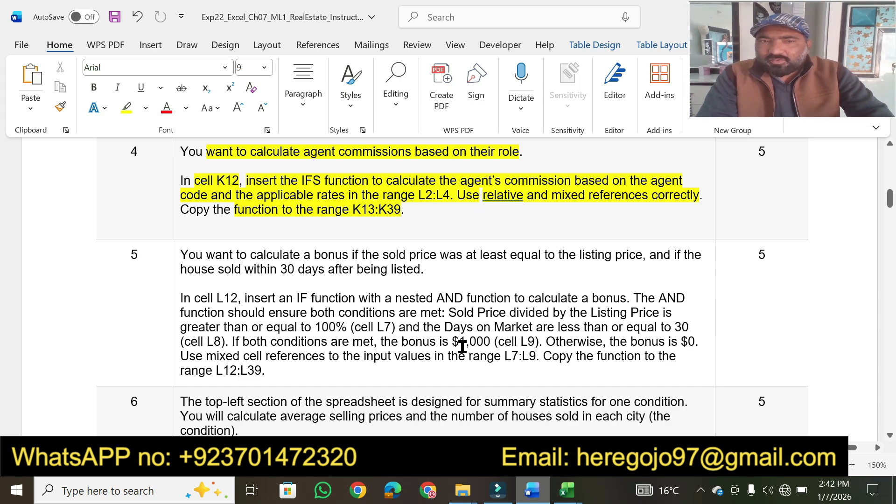
pyautogui.hotkey('alt', 'Tab')
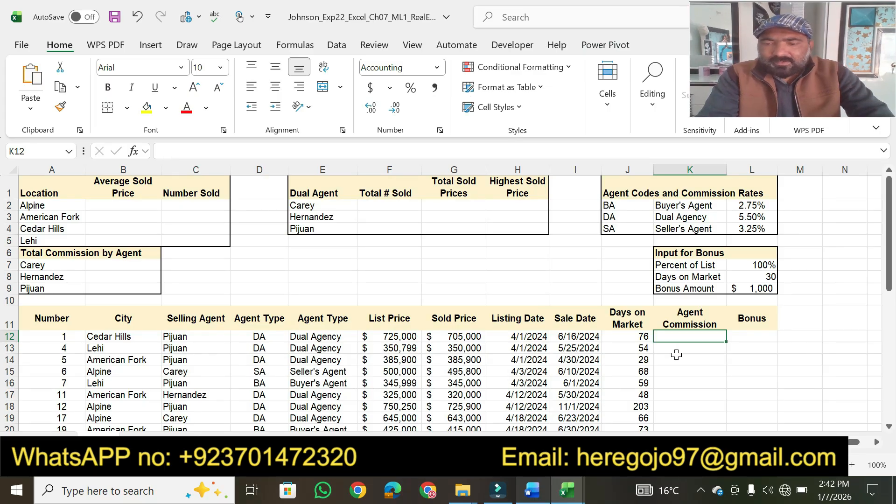
pyautogui.write('=IFS(')
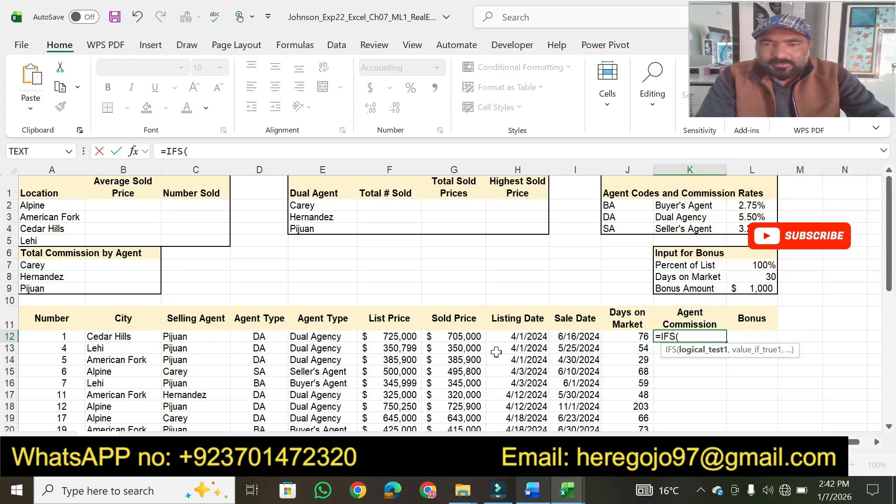
pyautogui.click(260, 336)
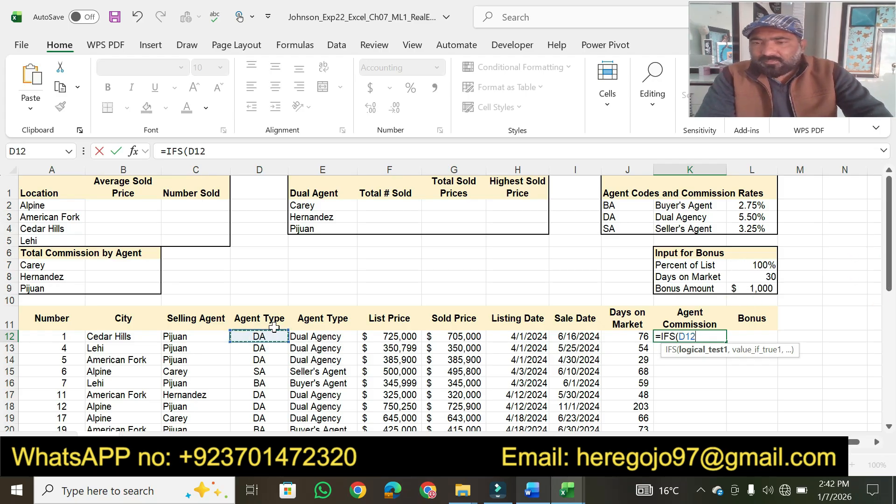
pyautogui.moveTo(224, 150); pyautogui.dragTo(142, 159)
pyautogui.write('=IFS(D12=J$2,G12*L$2,D12=J$3,G12*L$3,D12=J$4,G12*L$4)')
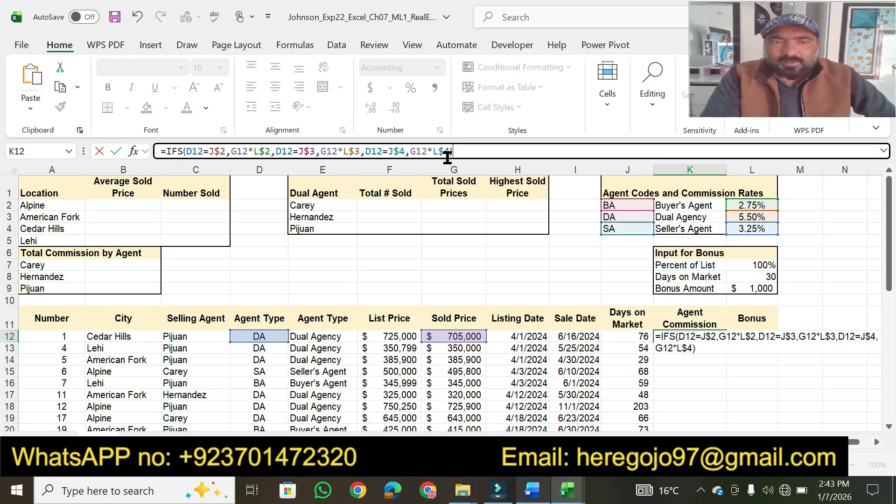
pyautogui.click(478, 150)
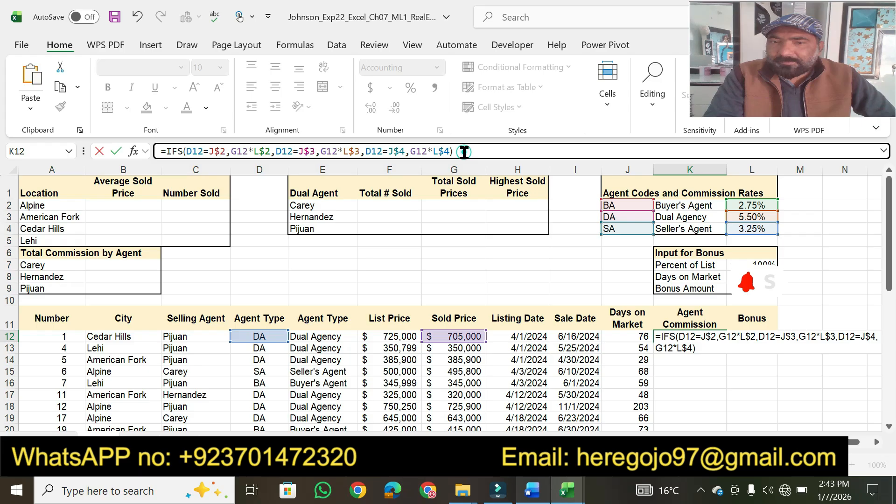
pyautogui.press('Return')
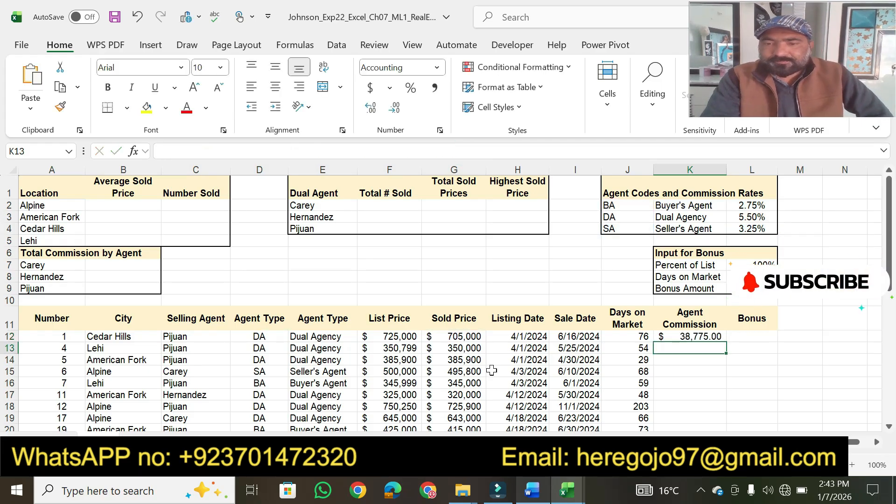
# Step: Copy the agent commission formula from cell K12 down through K39
pyautogui.click(532, 490)
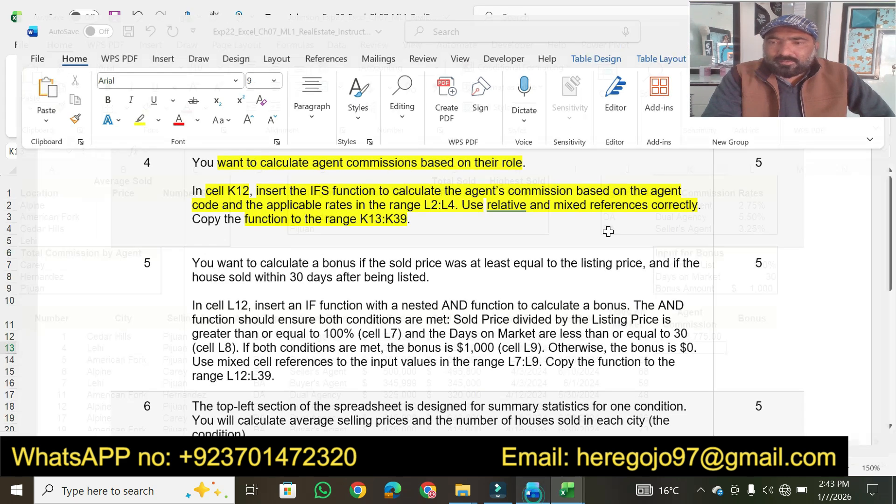
pyautogui.hotkey('alt', 'Tab')
pyautogui.click(697, 337)
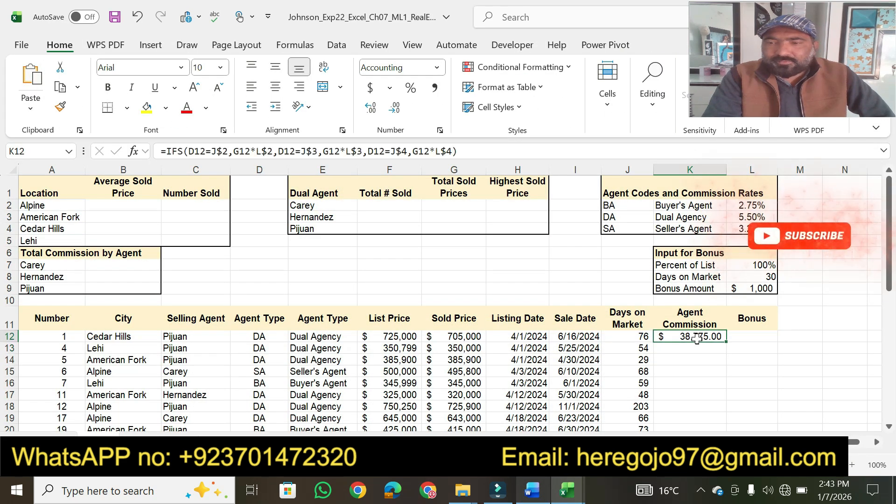
pyautogui.moveTo(727, 341); pyautogui.dragTo(723, 397)
pyautogui.moveTo(892, 404); pyautogui.dragTo(892, 280)
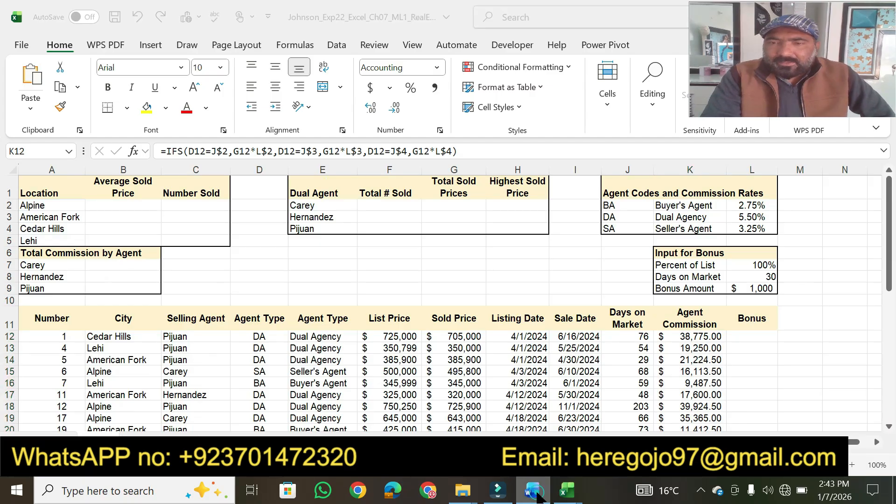
# Step: Switch to Word and highlight the points value of step 4 in yellow
pyautogui.click(537, 495)
pyautogui.click(127, 109)
pyautogui.moveTo(769, 149); pyautogui.dragTo(747, 152)
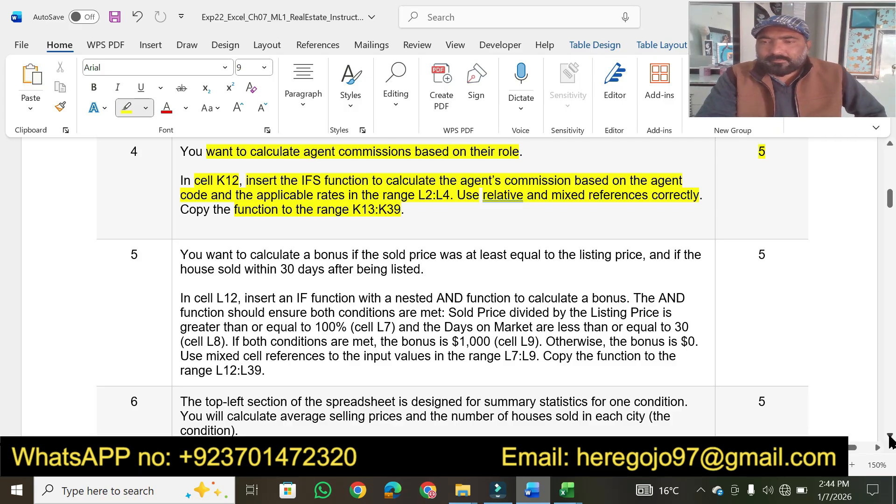
# Step: Highlight step 5's bonus condition through "listing price,", "house sold within 30 days after being listed" and "In cell L12" in yellow
pyautogui.scroll(-4, 891, 441)
pyautogui.click(890, 437)
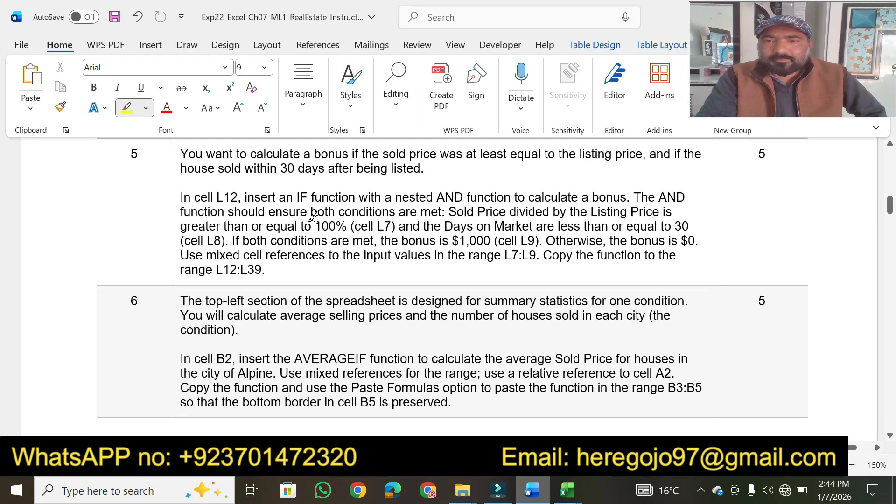
pyautogui.moveTo(180, 152)
pyautogui.mouseDown()
pyautogui.moveTo(673, 151)
pyautogui.moveTo(645, 154)
pyautogui.mouseUp()
pyautogui.moveTo(186, 168); pyautogui.dragTo(421, 168)
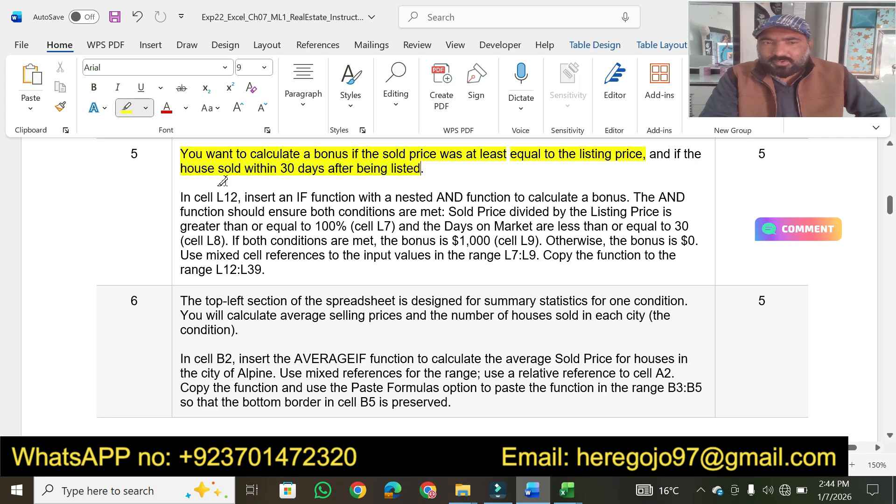
pyautogui.moveTo(181, 200); pyautogui.dragTo(238, 197)
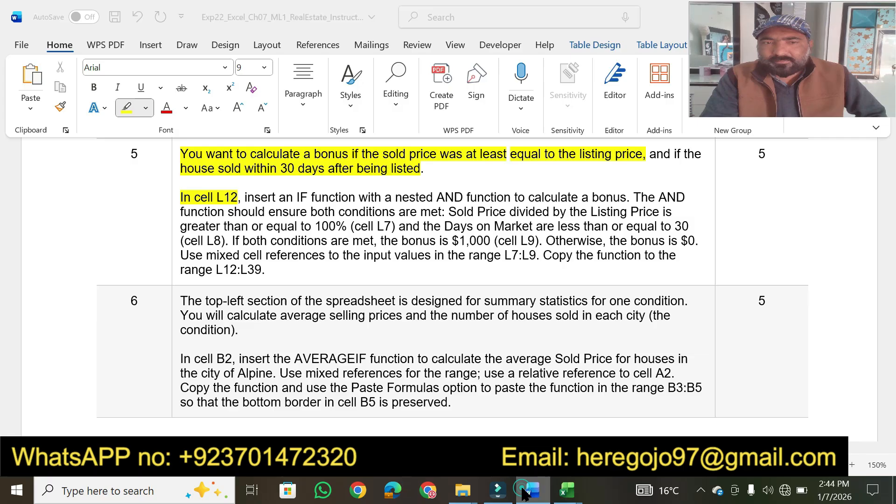
# Step: Select cell L12 in Excel, and highlight "insert an IF function with a nested AND function to calculate a bonus" in Word
pyautogui.click(525, 491)
pyautogui.click(737, 338)
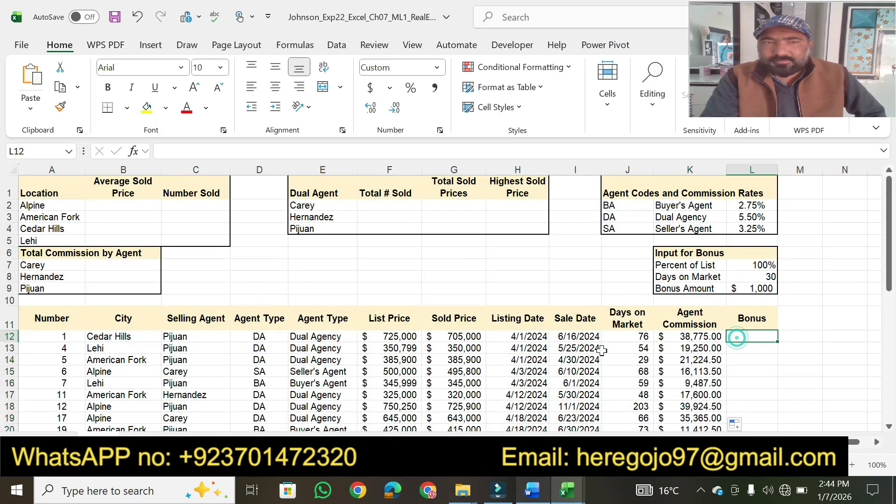
pyautogui.click(532, 491)
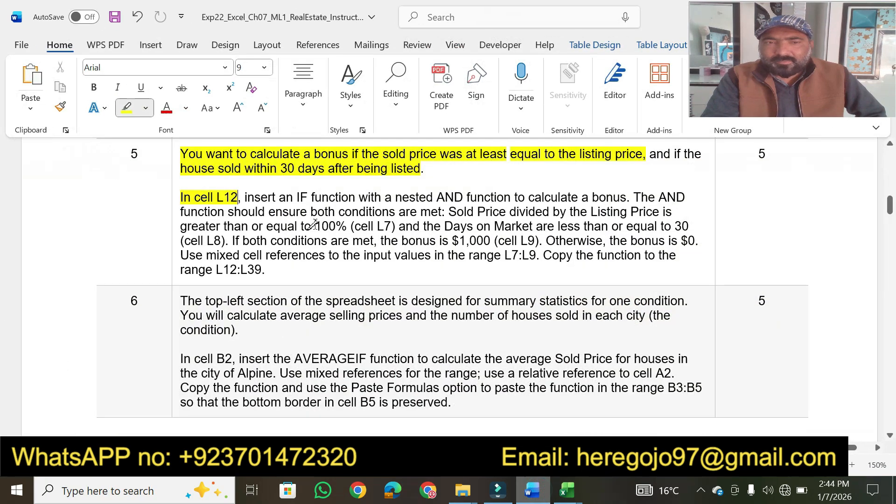
pyautogui.moveTo(243, 197); pyautogui.dragTo(600, 192)
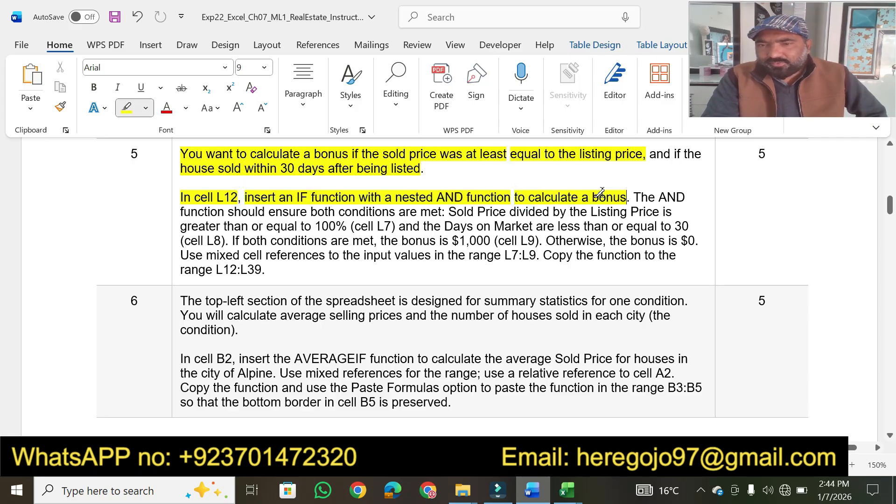
# Step: Switch to Excel and start the bonus formula in cell L12 with =IF(AND(
pyautogui.click(567, 490)
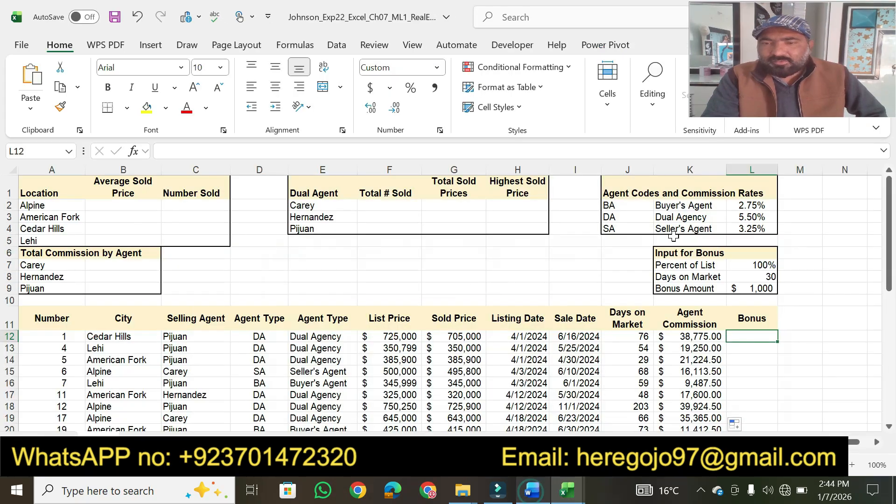
pyautogui.write('=IF(')
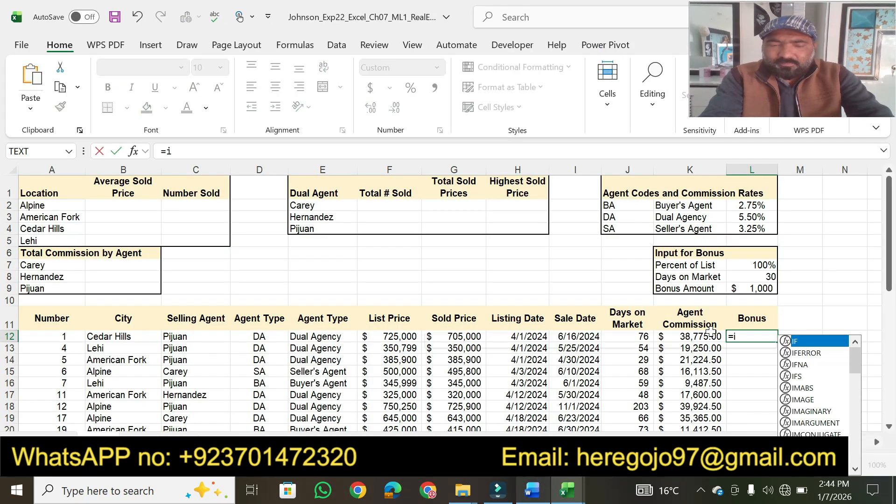
pyautogui.write('nd')
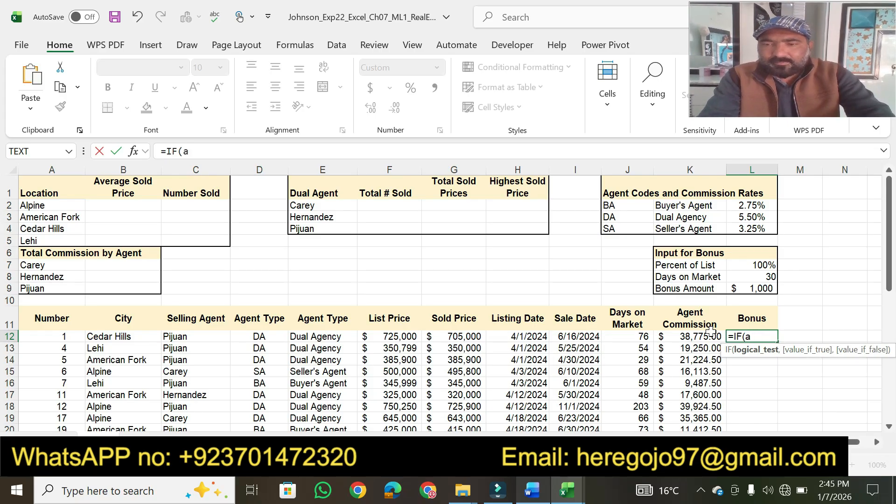
pyautogui.write('nd')
pyautogui.press('Tab')
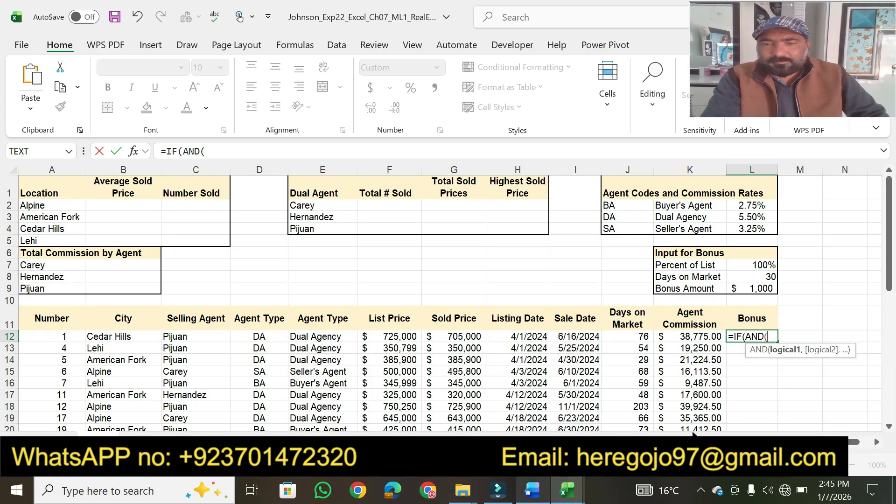
# Step: Highlight "should ensure both conditions are met" and "Sold Price divided by the Listing Price" in Word, and add G12/H12 to the Excel bonus formula
pyautogui.click(530, 490)
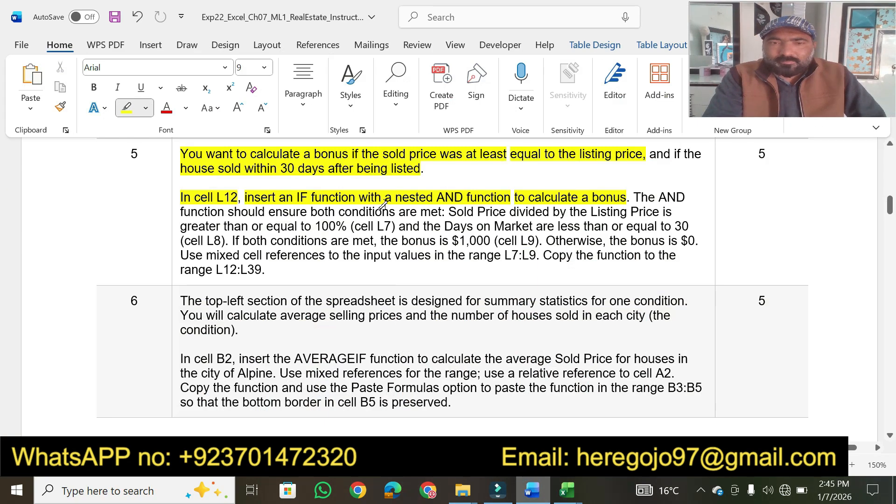
pyautogui.moveTo(232, 209); pyautogui.dragTo(659, 213)
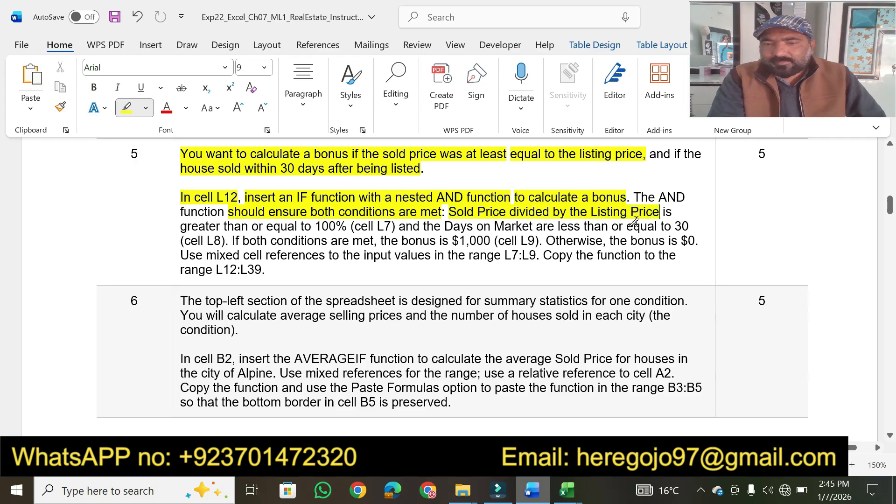
pyautogui.click(531, 497)
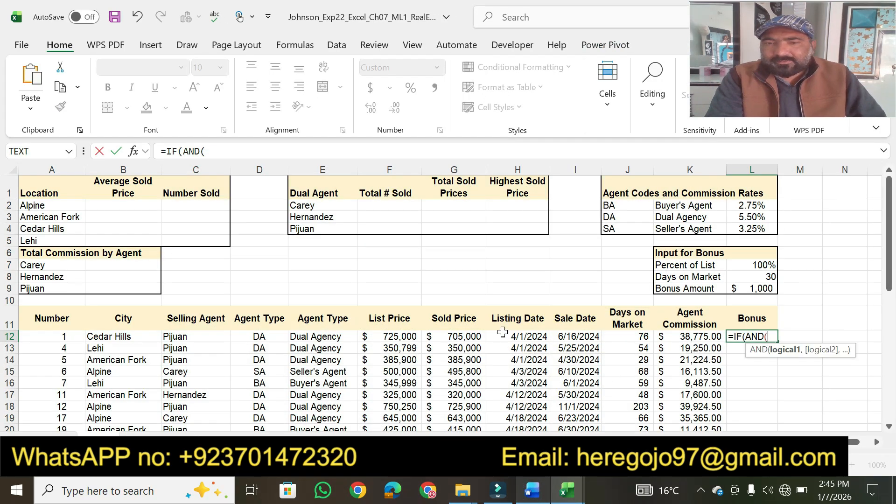
pyautogui.click(463, 333)
pyautogui.write('/')
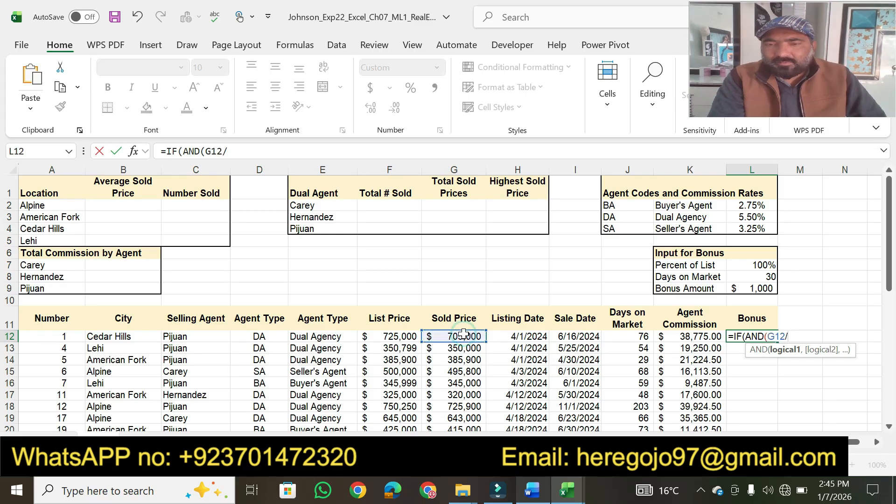
pyautogui.click(535, 337)
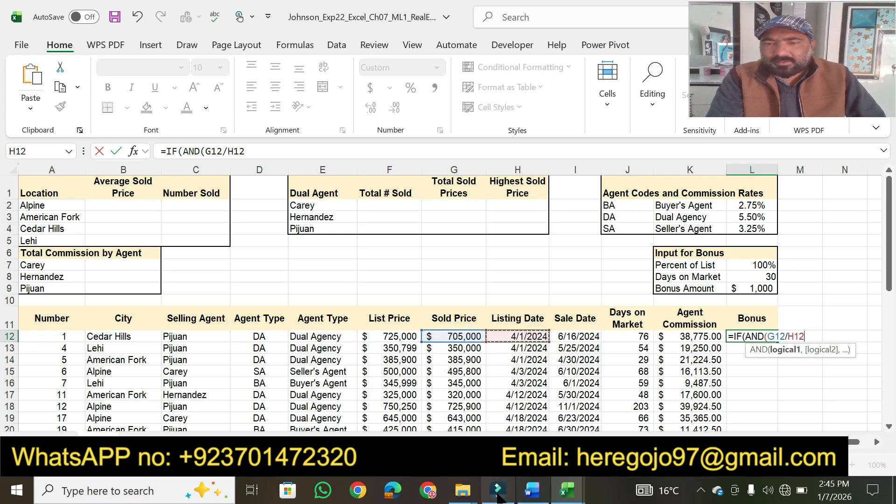
# Step: Highlight "than or equal to 100% (cell L7" in Word, and extend the bonus formula in Excel with >=$L$7 and a comma
pyautogui.click(527, 496)
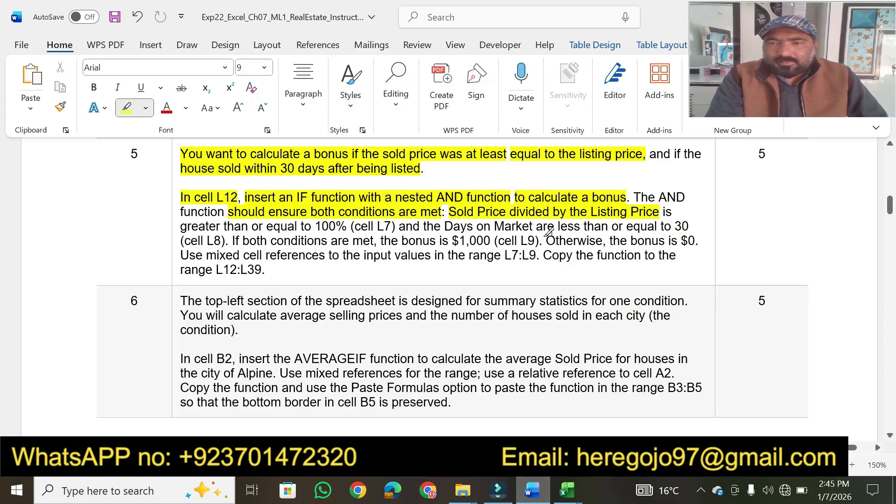
pyautogui.moveTo(223, 227); pyautogui.dragTo(384, 228)
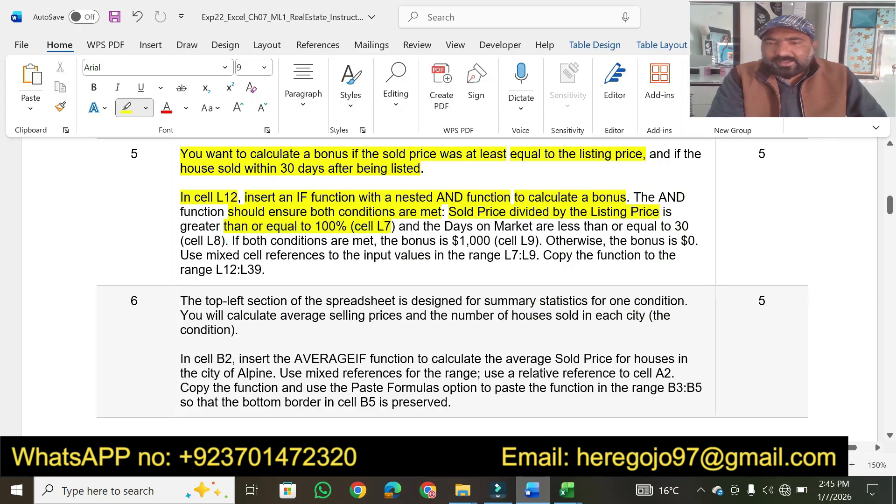
pyautogui.click(529, 495)
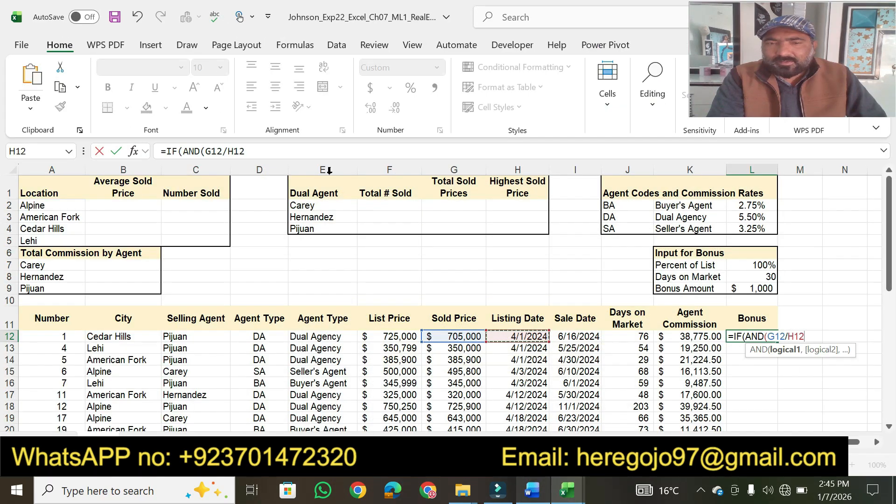
pyautogui.click(272, 152)
pyautogui.write('>=')
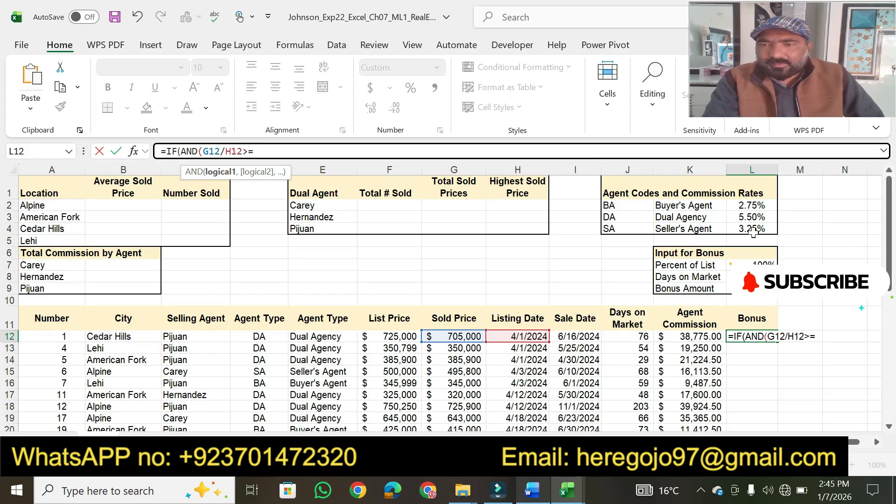
pyautogui.click(760, 264)
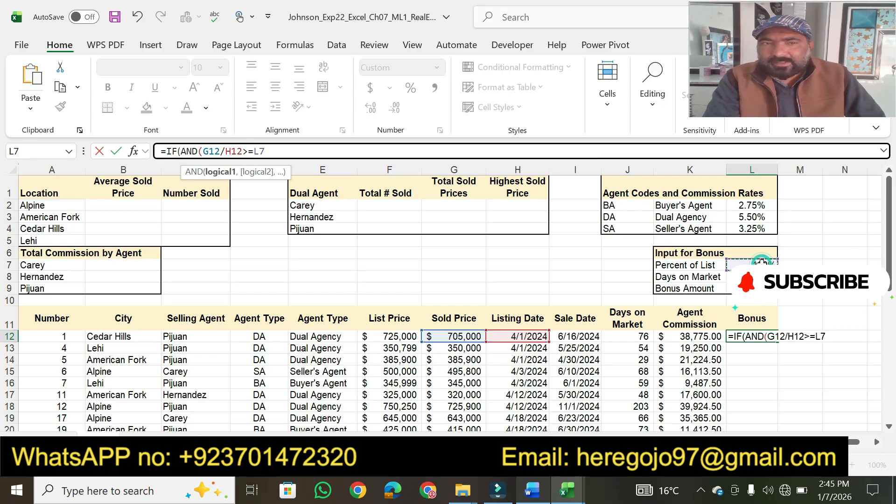
pyautogui.moveTo(268, 151); pyautogui.dragTo(253, 151)
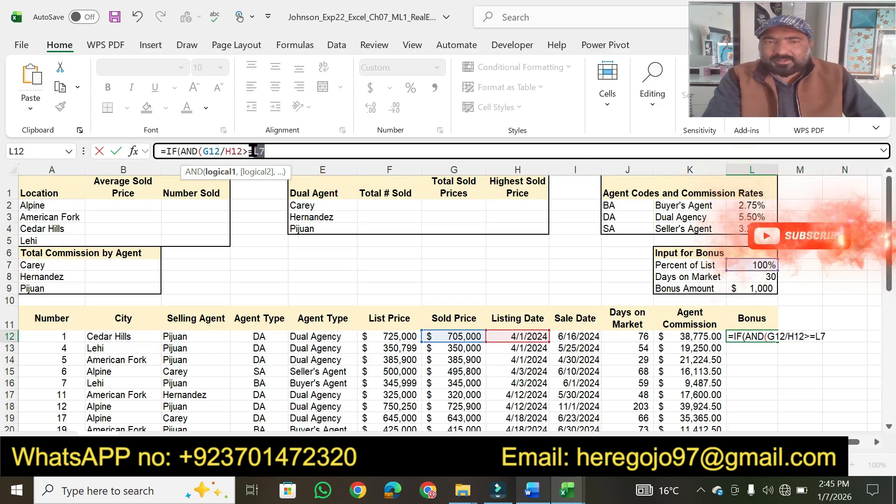
pyautogui.press('F4')
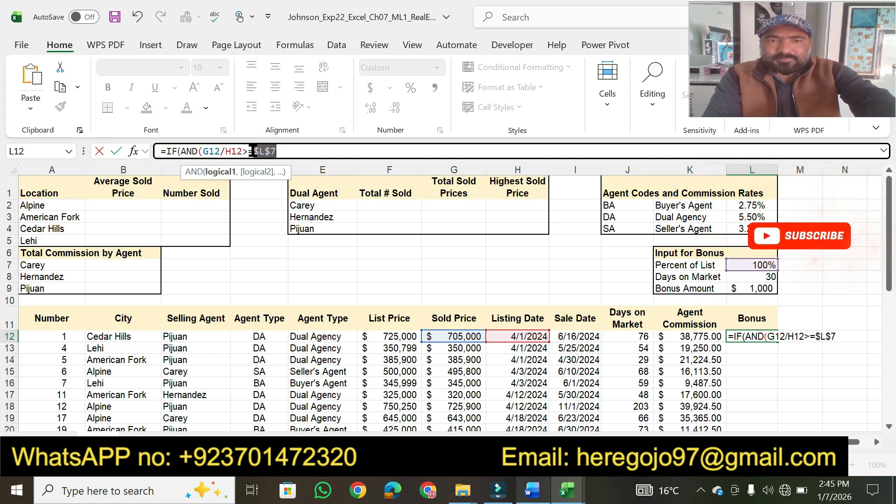
pyautogui.click(298, 151)
pyautogui.write(',')
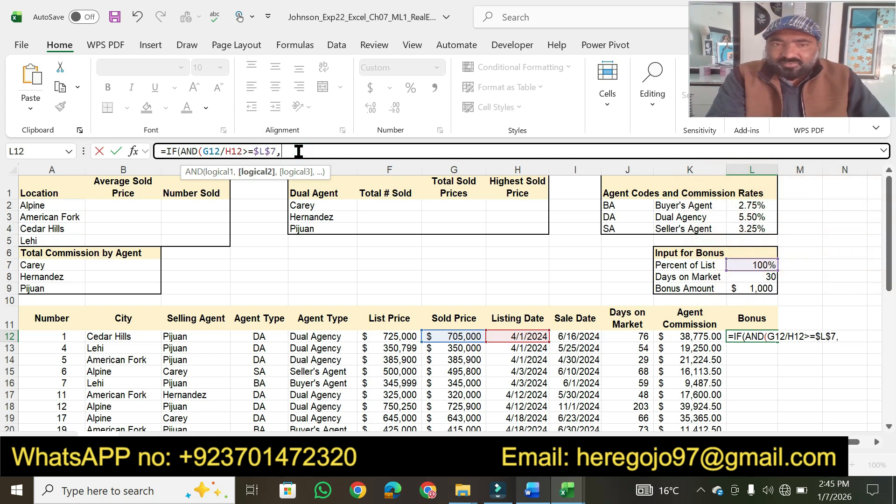
# Step: Switch to Word and highlight "Days on Market are less than or equal to 30" in step 5 in yellow
pyautogui.click(532, 491)
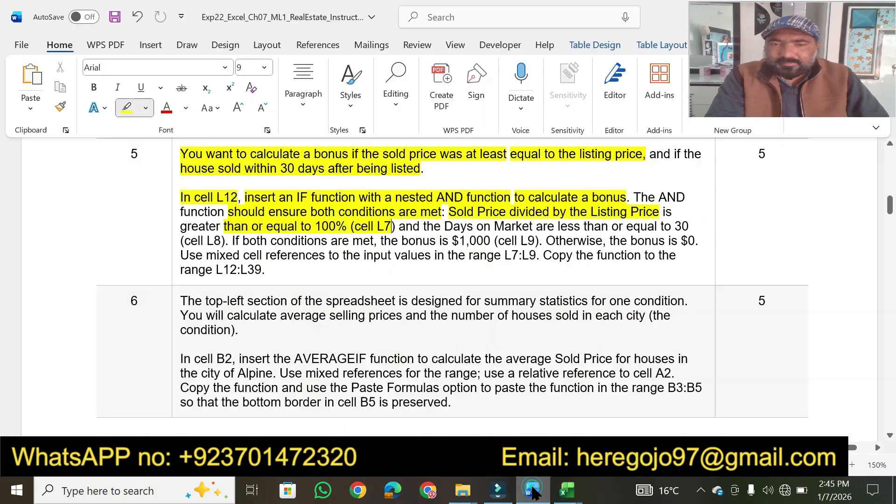
pyautogui.moveTo(439, 225); pyautogui.dragTo(692, 230)
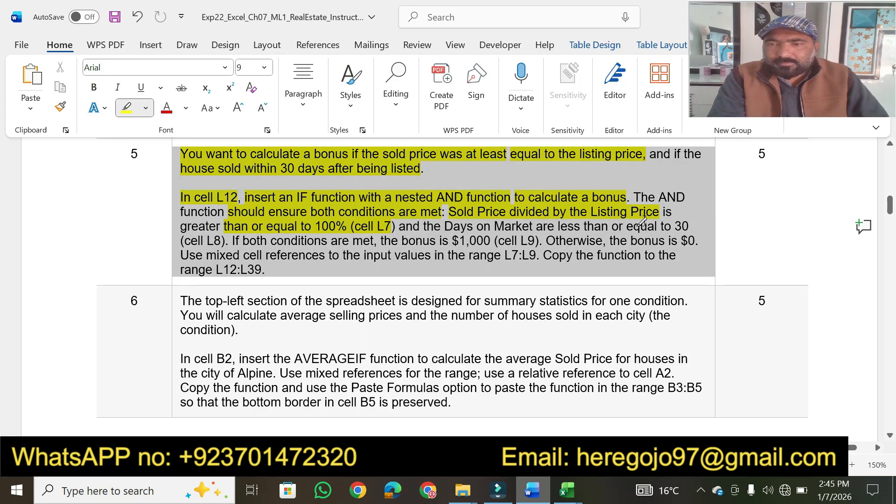
pyautogui.moveTo(552, 216); pyautogui.dragTo(552, 216)
pyautogui.hotkey('ctrl', 'z')
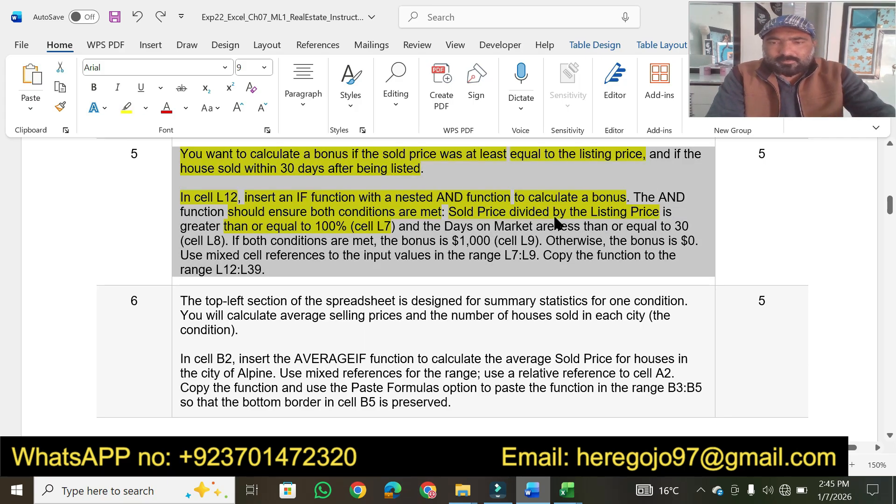
pyautogui.click(523, 227)
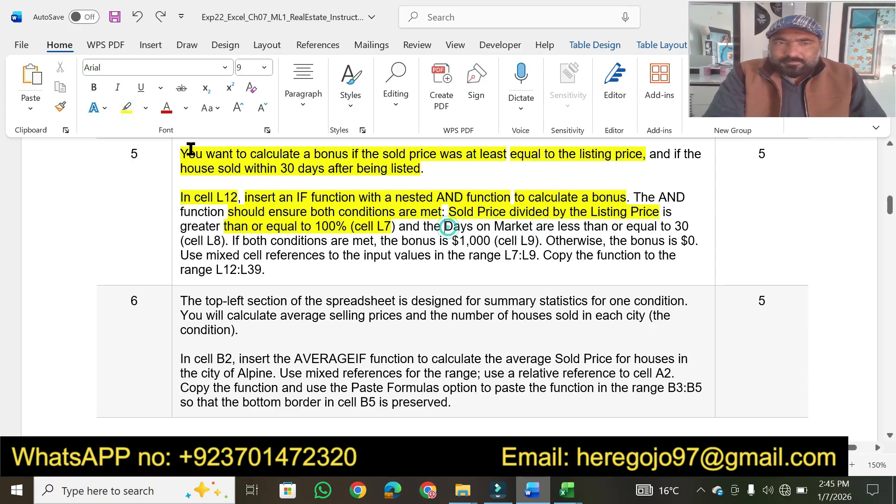
pyautogui.click(122, 107)
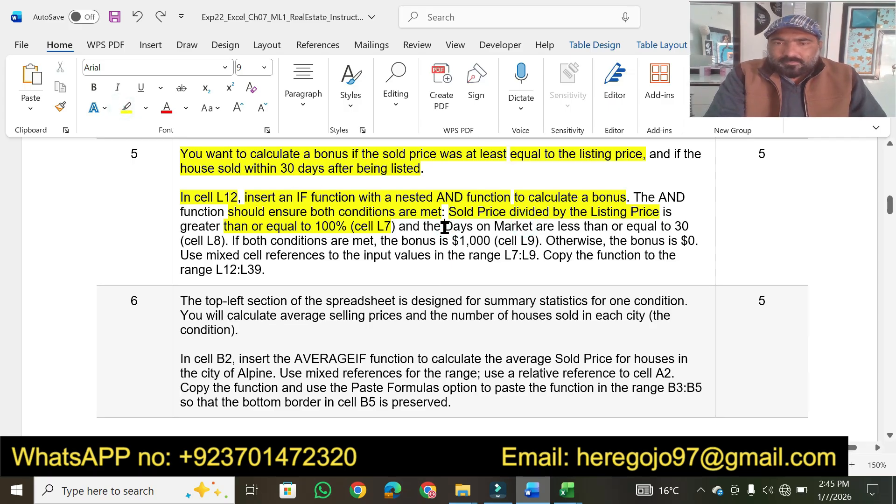
pyautogui.click(125, 107)
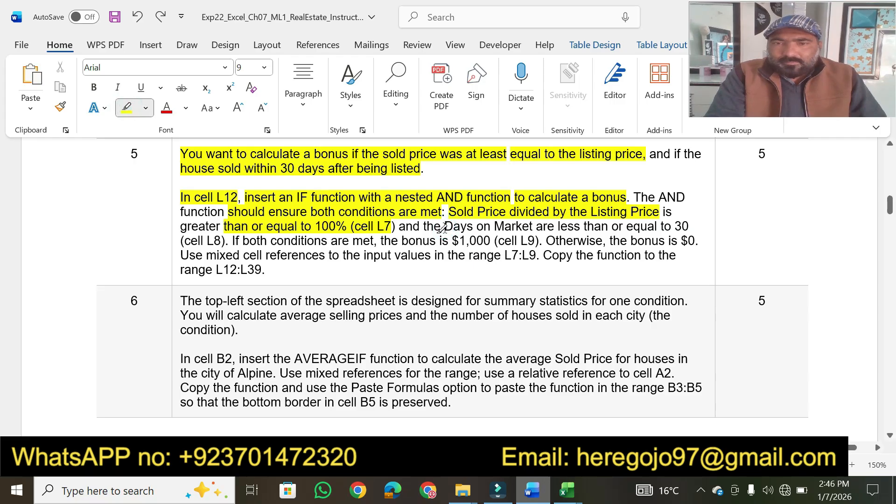
pyautogui.moveTo(444, 228); pyautogui.dragTo(690, 228)
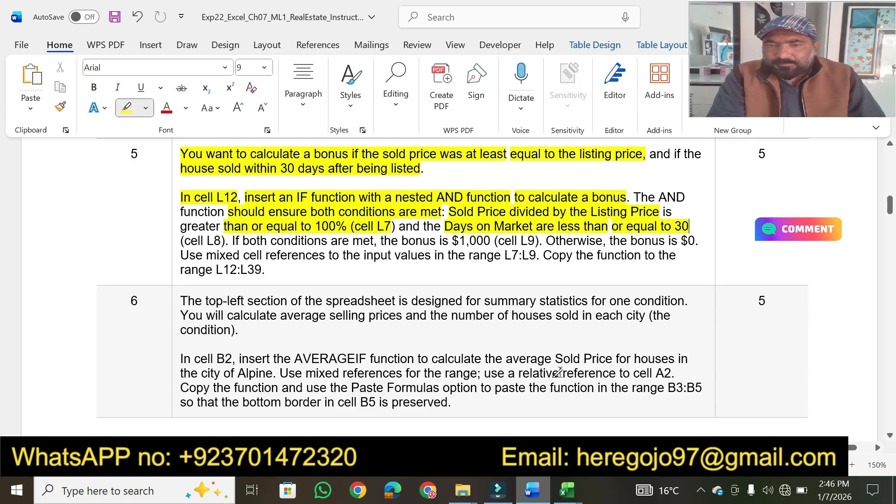
# Step: Switch to Excel and add J12<=30 as the second AND condition of the bonus formula
pyautogui.click(566, 490)
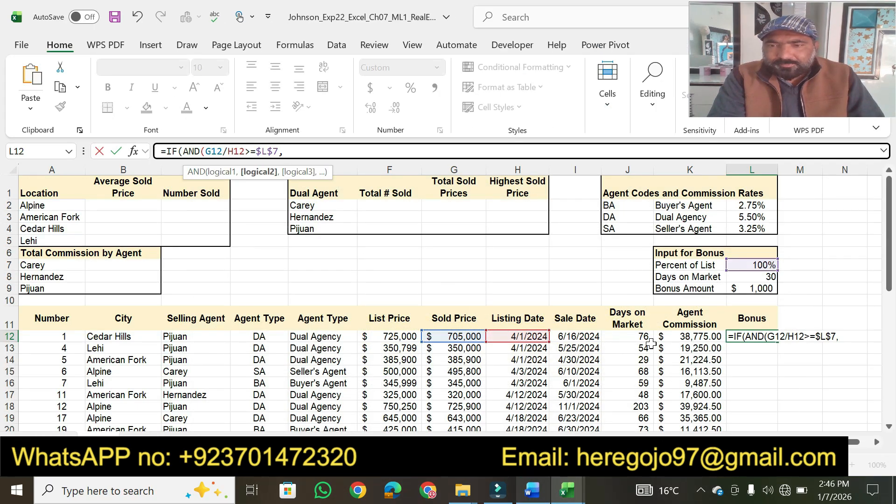
pyautogui.click(632, 337)
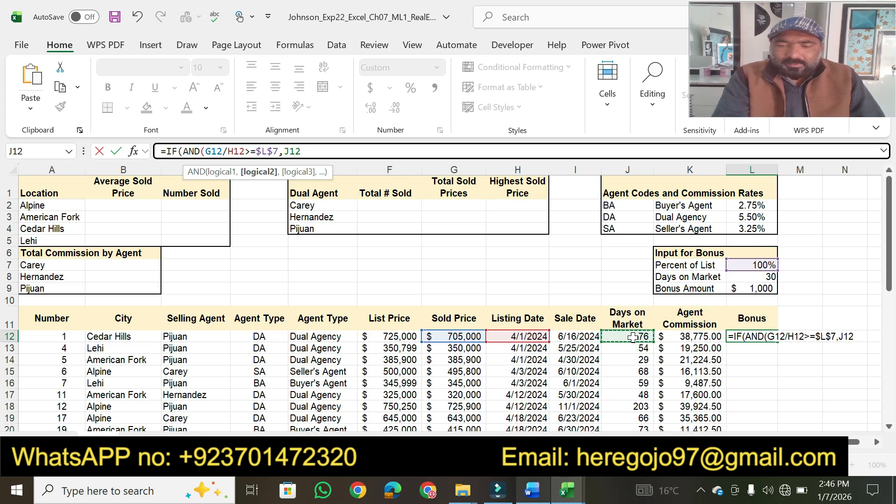
pyautogui.write('<=30')
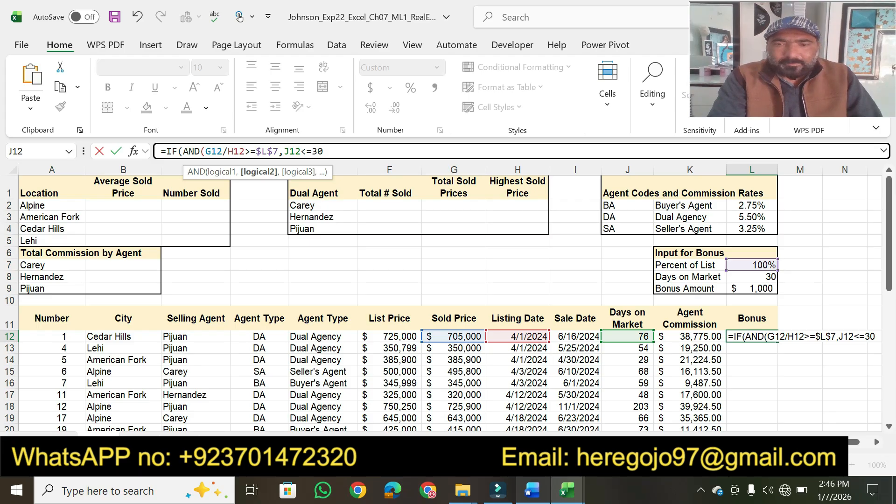
# Step: Check step 5's condition in Word, and replace the 30 in the Excel bonus formula with $L$8 followed by a comma
pyautogui.click(533, 492)
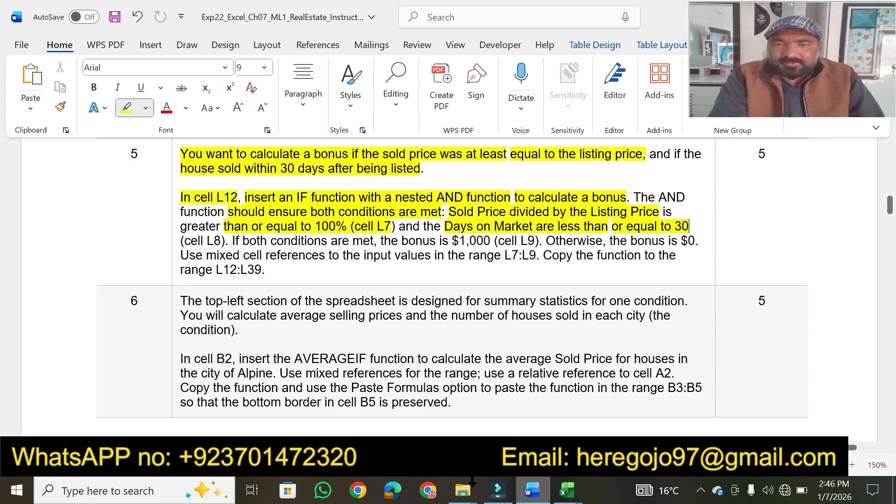
pyautogui.click(567, 490)
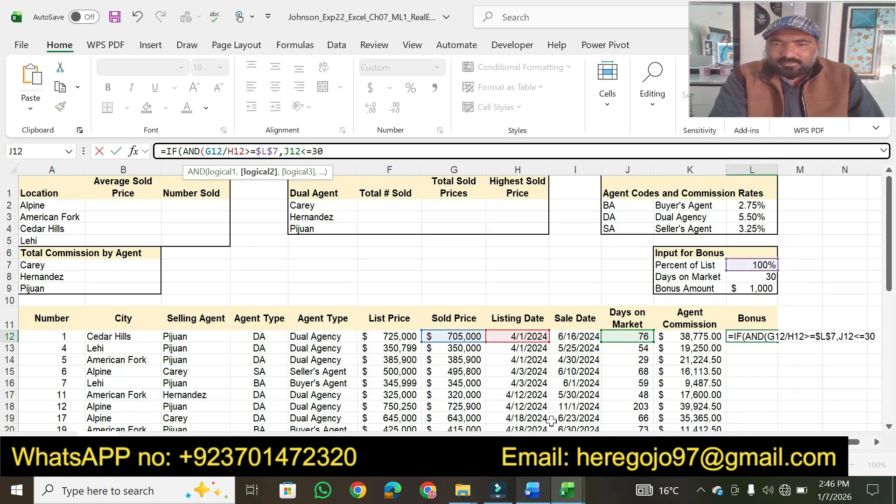
pyautogui.click(533, 491)
pyautogui.click(534, 490)
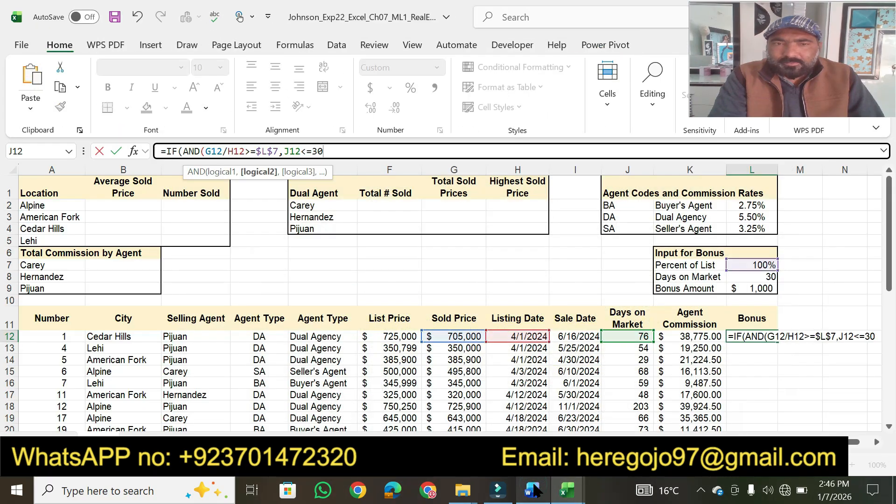
pyautogui.doubleClick(318, 152)
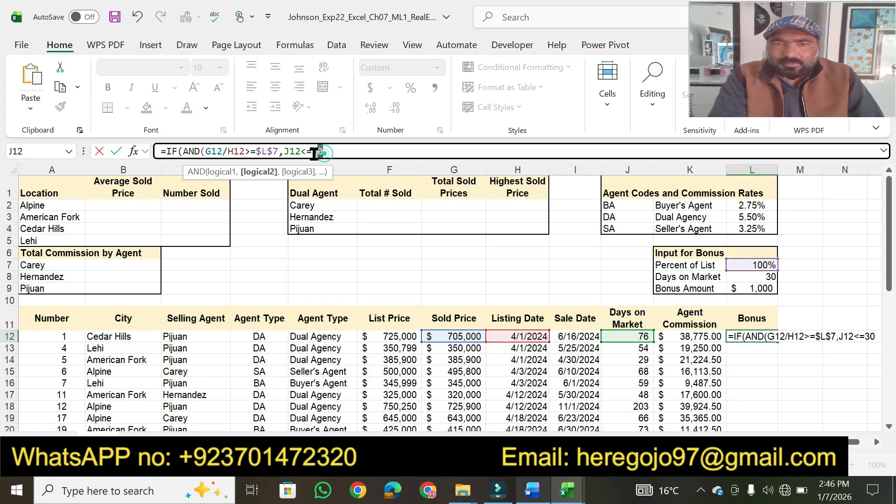
pyautogui.click(742, 275)
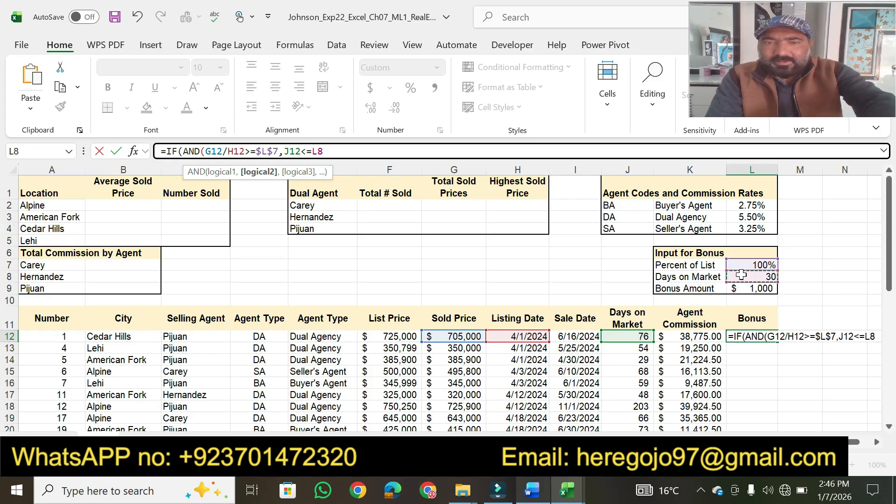
pyautogui.press('F4')
pyautogui.write(',')
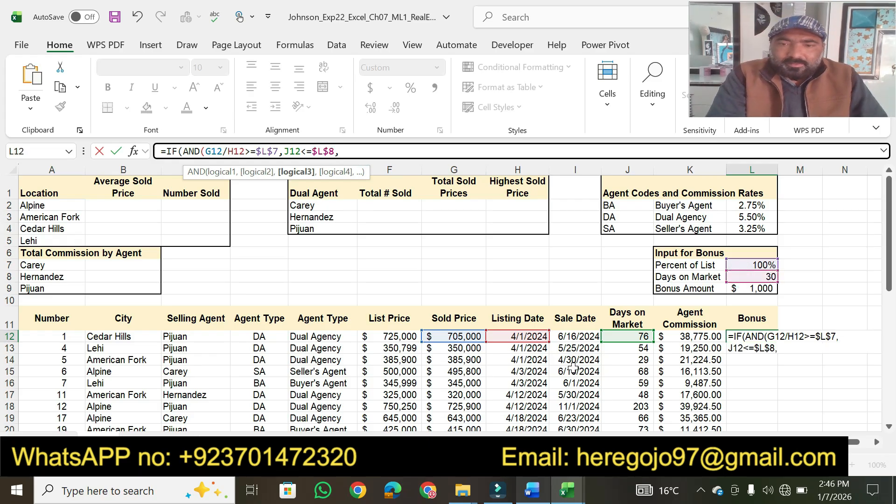
# Step: Highlight "If both conditions are met" and "bonus is $1,000 (cell L9)" in Word, and append $L$9 and a comma to the Excel bonus formula
pyautogui.click(531, 493)
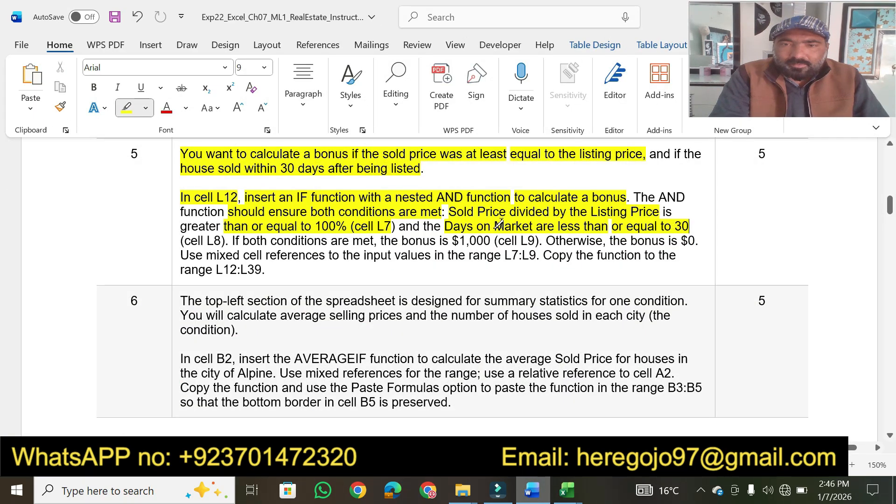
pyautogui.moveTo(230, 239); pyautogui.dragTo(541, 241)
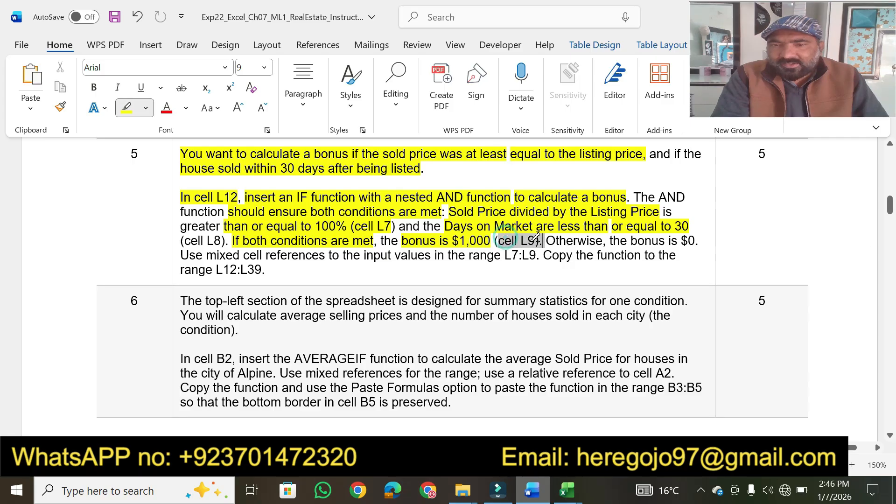
pyautogui.click(525, 499)
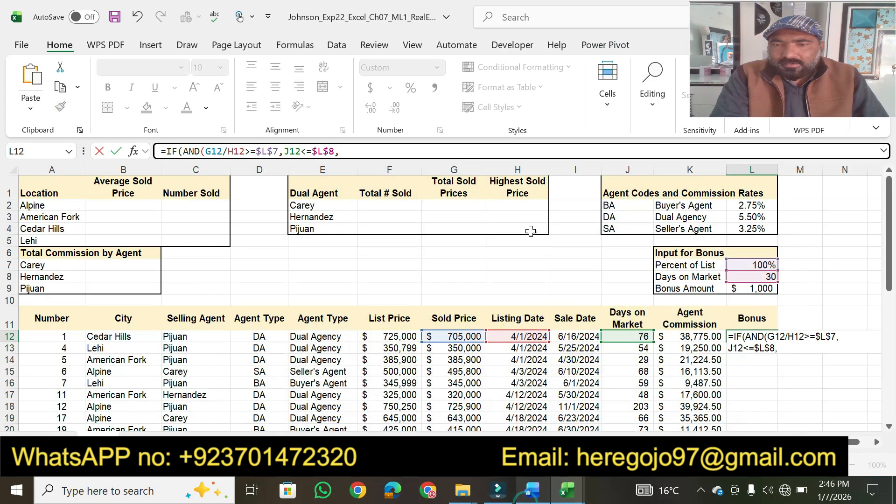
pyautogui.click(753, 289)
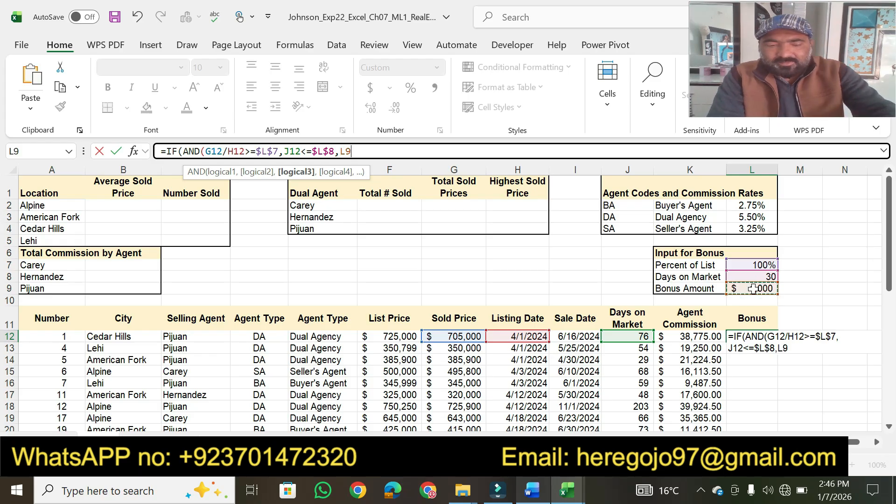
pyautogui.press('F4')
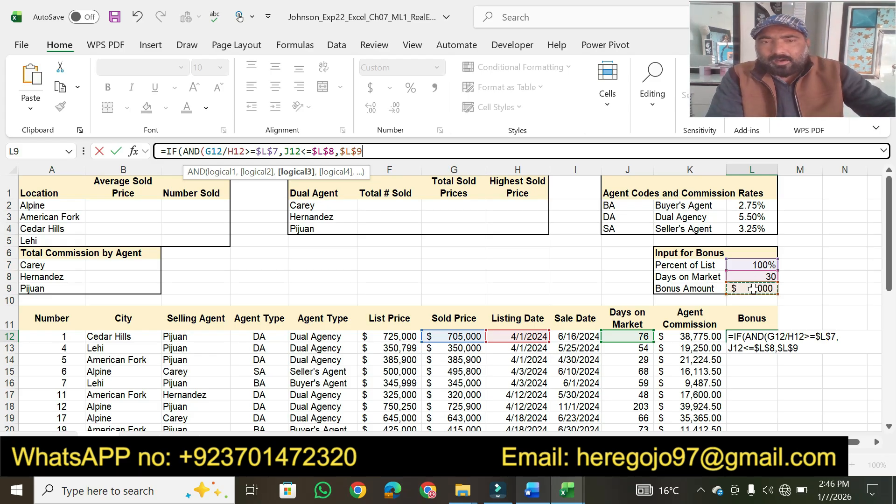
pyautogui.write(',')
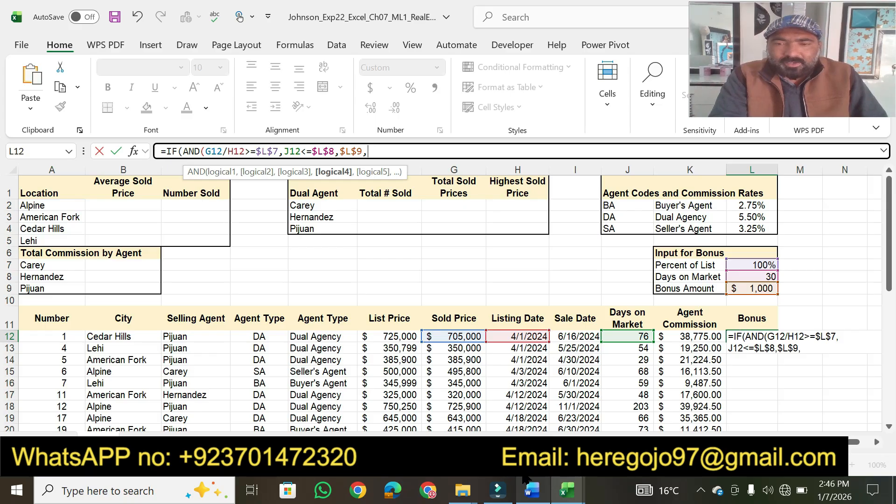
# Step: Switch to Word and highlight "Otherwise, the bonus is $0" in step 5, and append 0 and a closing parenthesis to the Excel bonus formula
pyautogui.click(531, 490)
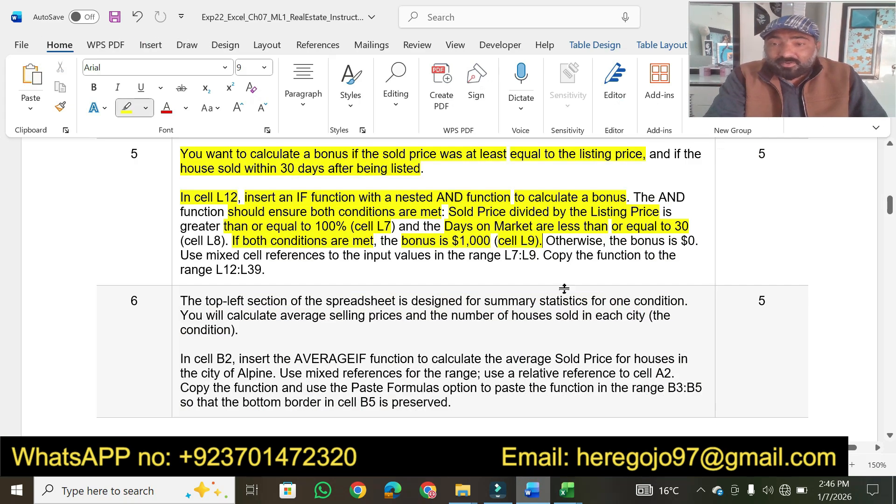
pyautogui.moveTo(552, 239); pyautogui.dragTo(690, 239)
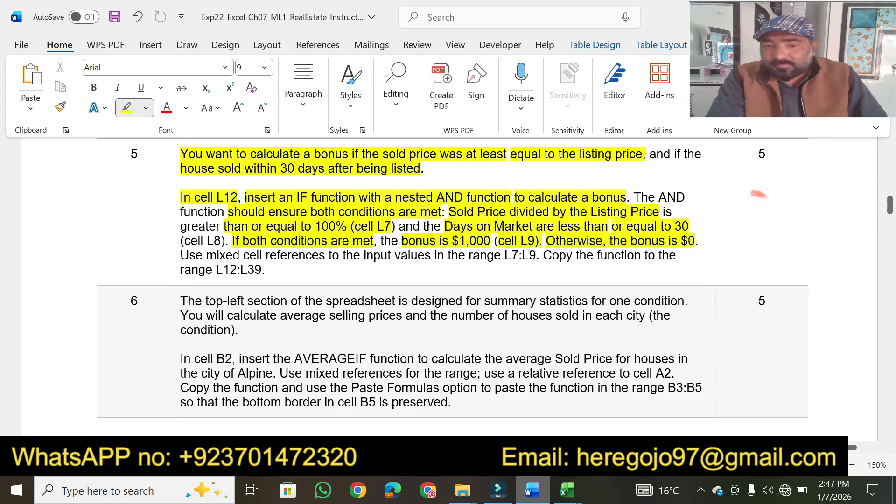
pyautogui.click(527, 492)
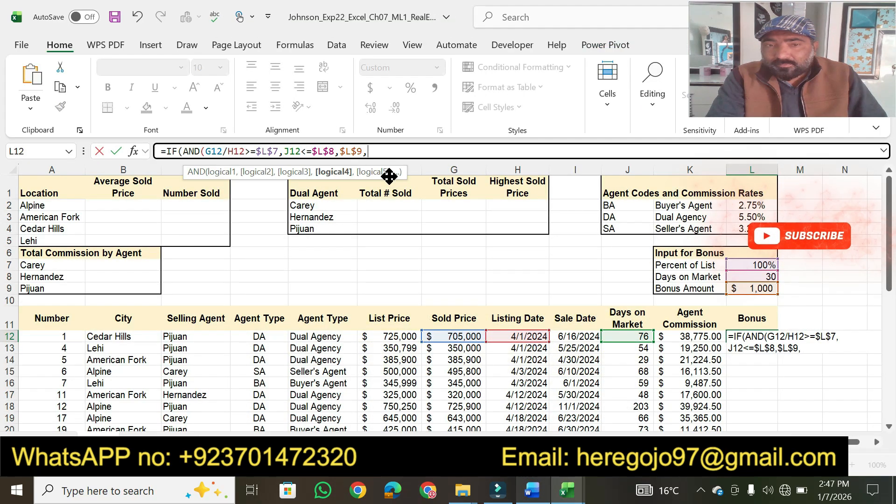
pyautogui.write('0')
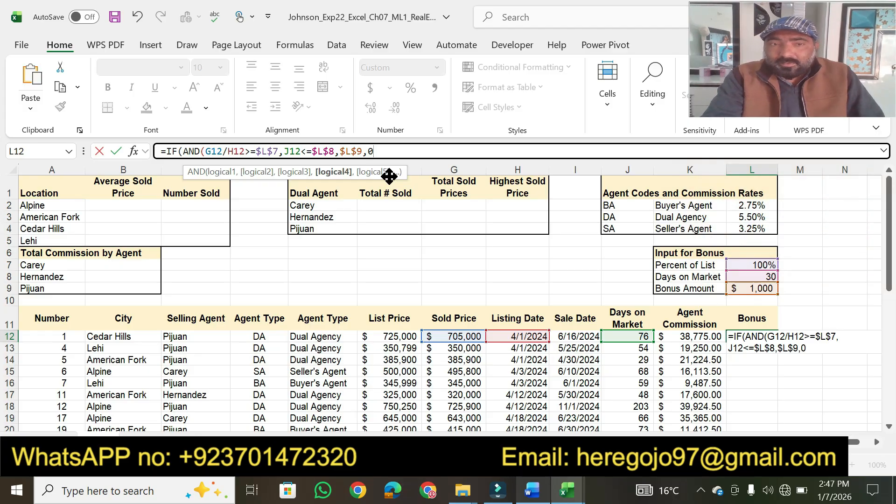
pyautogui.write(')')
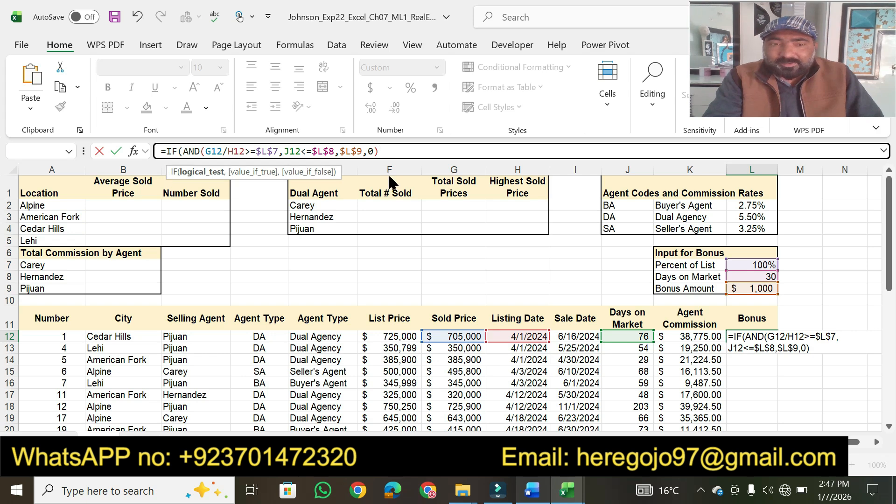
# Step: Try to enter the bonus formula in L12, adding a second closing parenthesis at its end
pyautogui.press('Return')
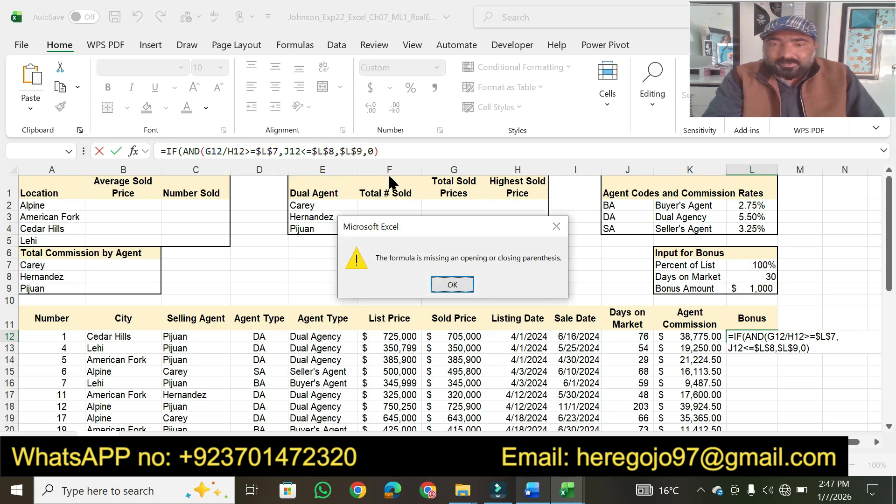
pyautogui.click(441, 287)
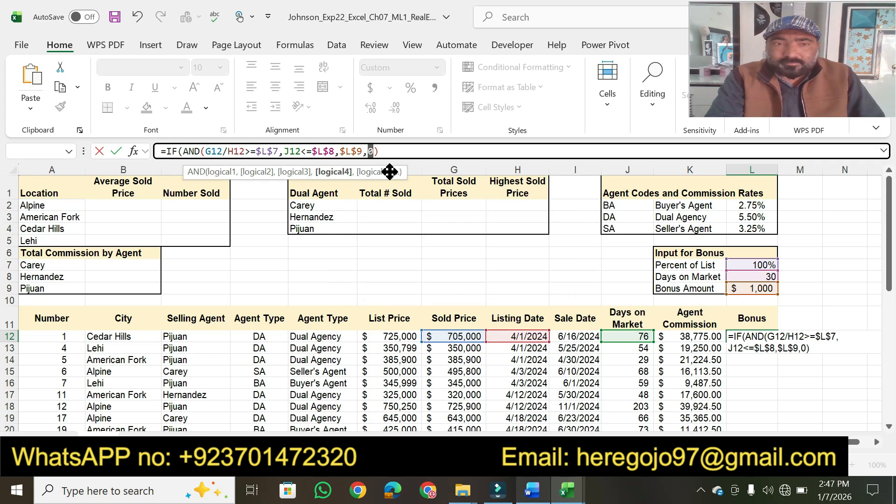
pyautogui.click(381, 152)
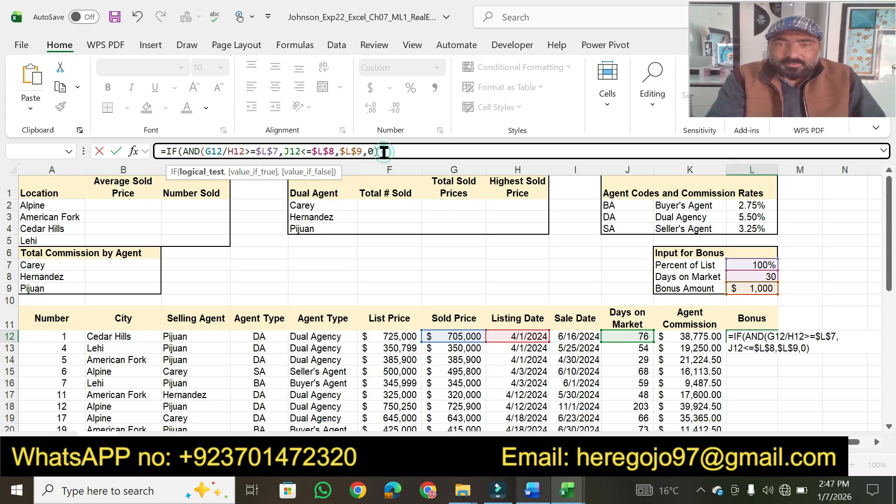
pyautogui.write(')')
pyautogui.press('Return')
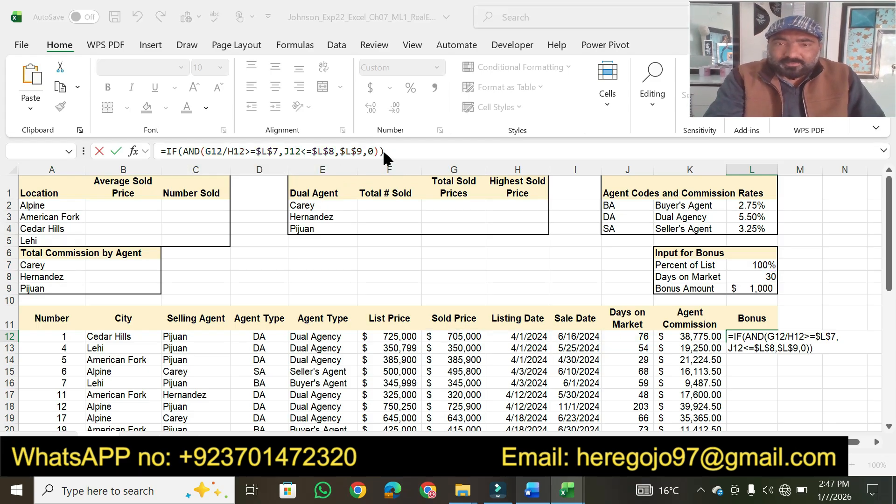
pyautogui.click(428, 323)
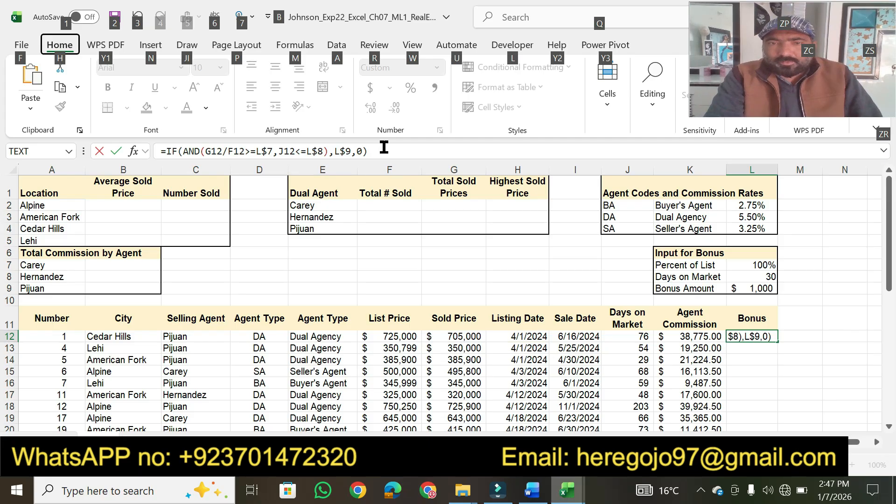
# Step: Replace the bonus formula in L12 with =IF(AND(G12/F12>=L$7,J12<=L$8),L$9,0), and compare the result with the days on market in J12
pyautogui.click(384, 147)
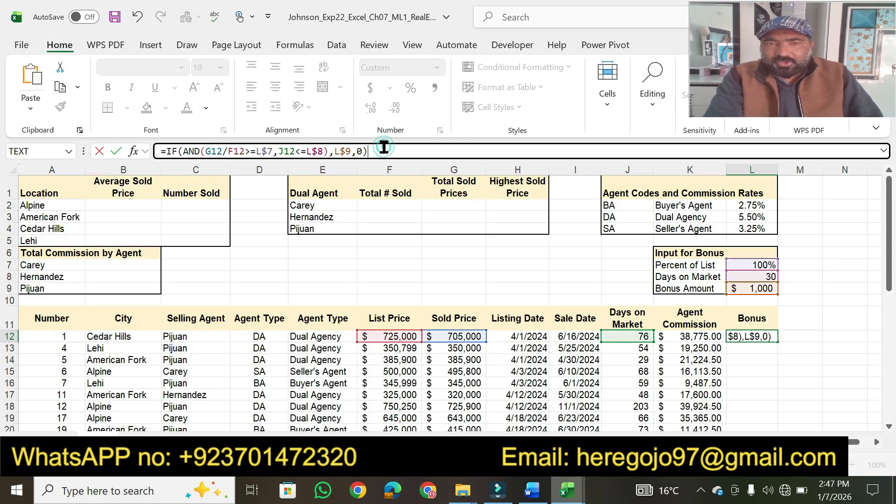
pyautogui.press('Return')
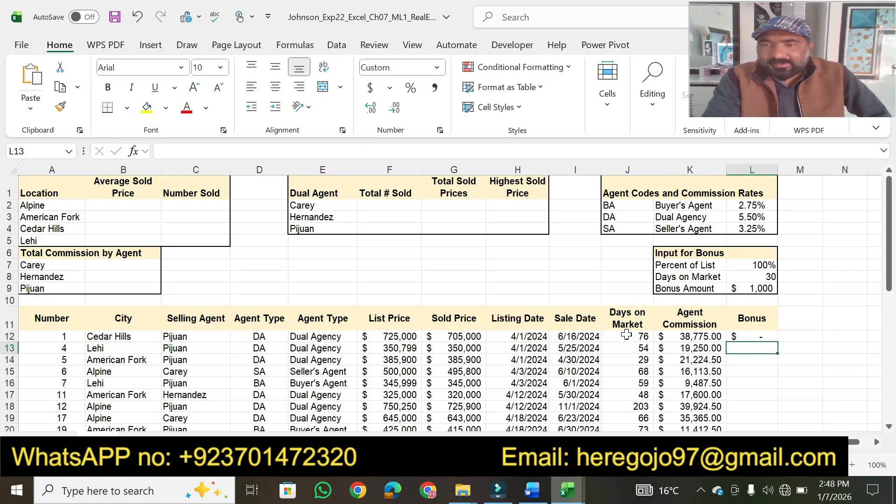
pyautogui.click(757, 338)
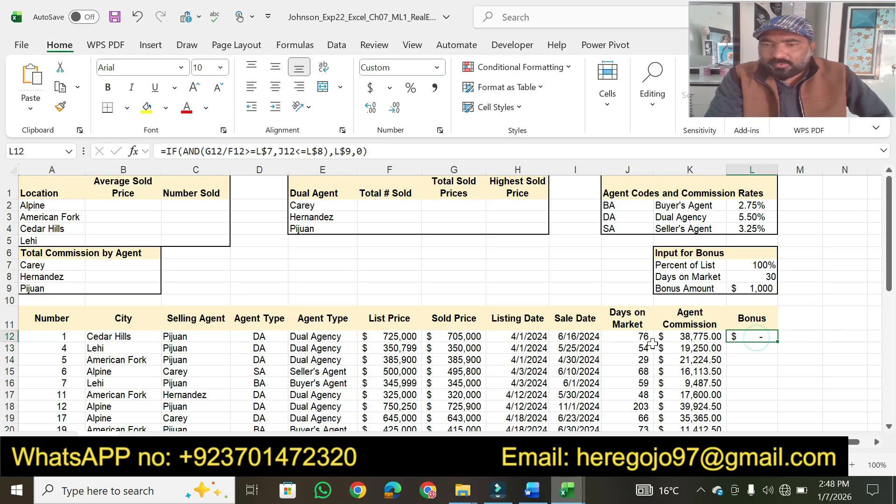
pyautogui.click(632, 335)
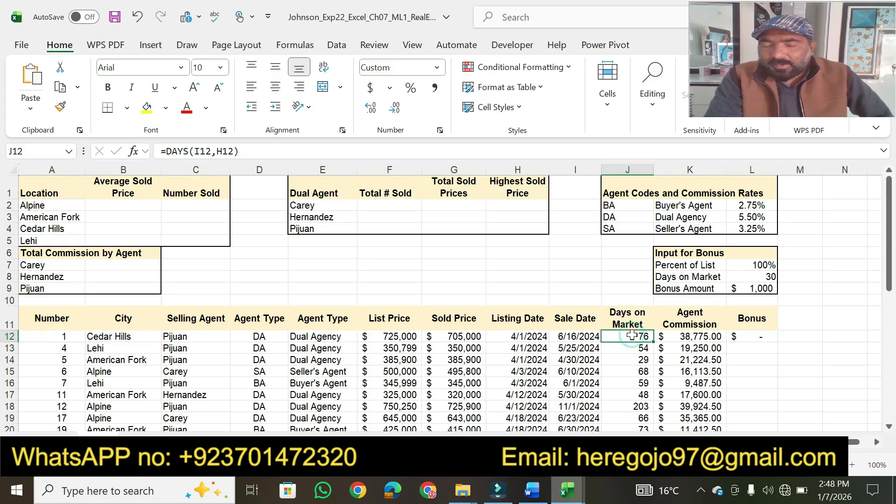
# Step: Copy the bonus formula from L12 down through L39
pyautogui.moveTo(526, 497)
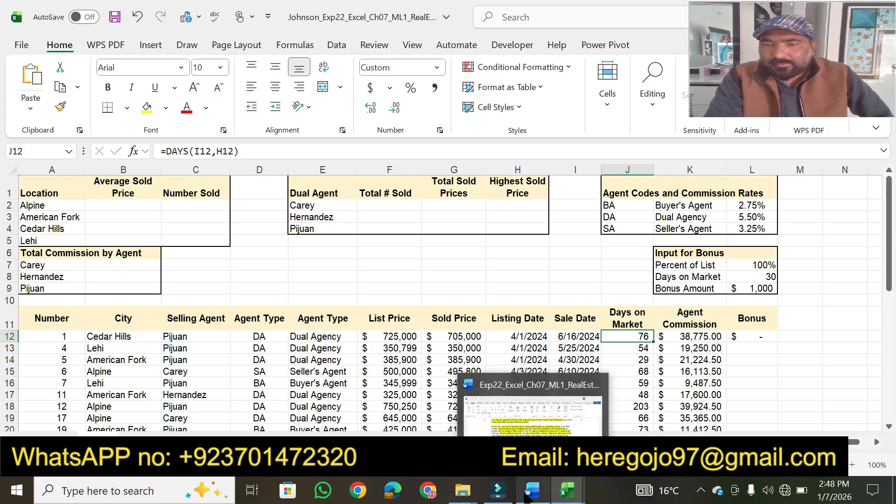
pyautogui.click(761, 336)
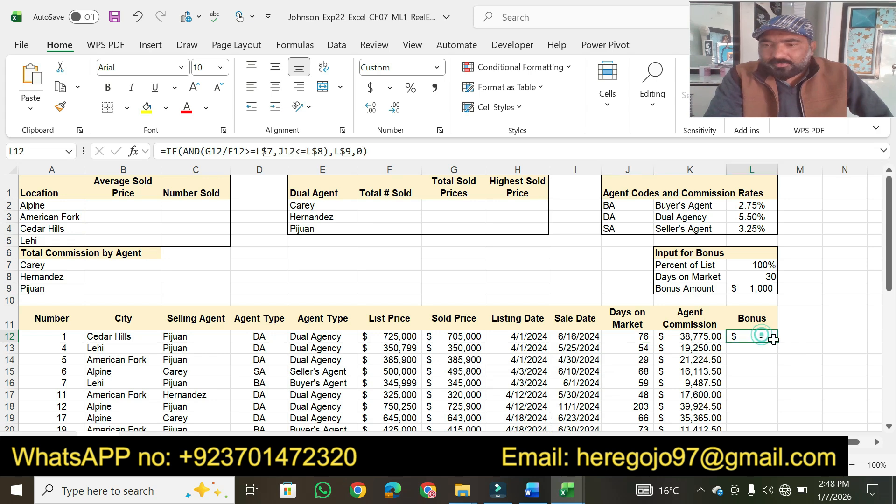
pyautogui.moveTo(776, 339); pyautogui.dragTo(760, 375)
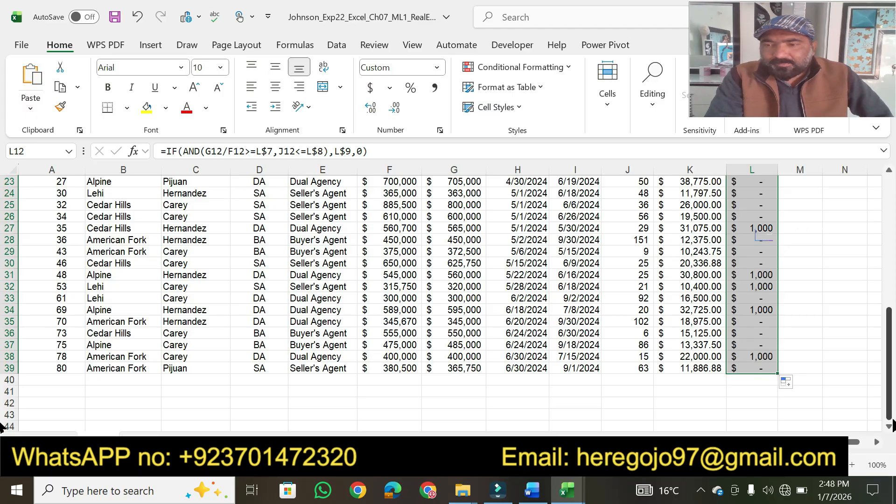
# Step: Switch to Word and highlight "input values in the range L7:L9", "L12:L39" and the points value of step 5, and return to Excel
pyautogui.click(532, 498)
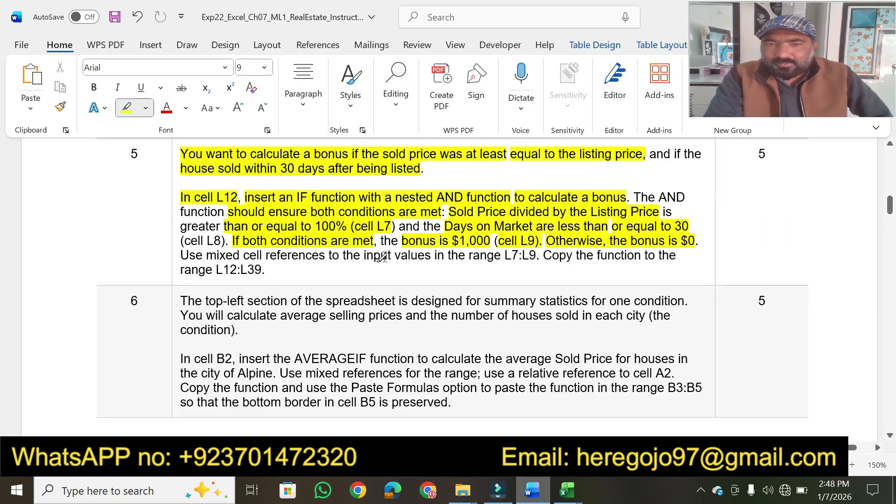
pyautogui.moveTo(379, 257); pyautogui.dragTo(528, 255)
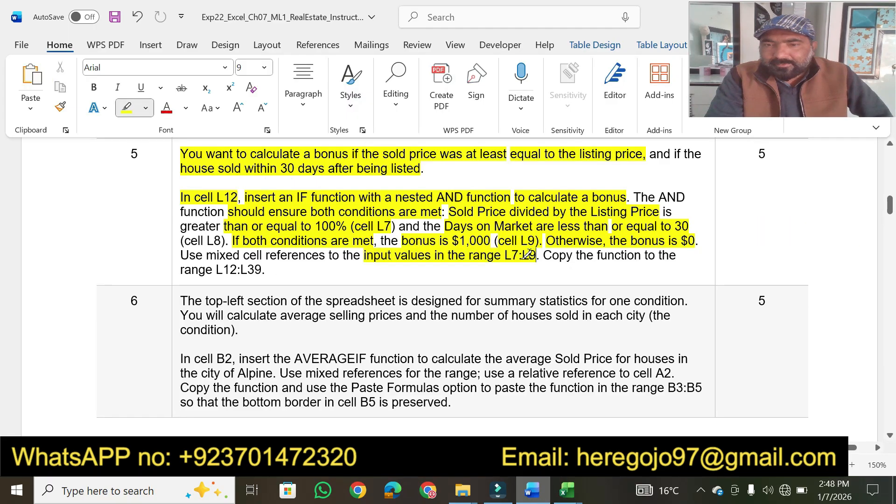
pyautogui.moveTo(214, 269); pyautogui.dragTo(266, 270)
pyautogui.moveTo(768, 155); pyautogui.dragTo(755, 158)
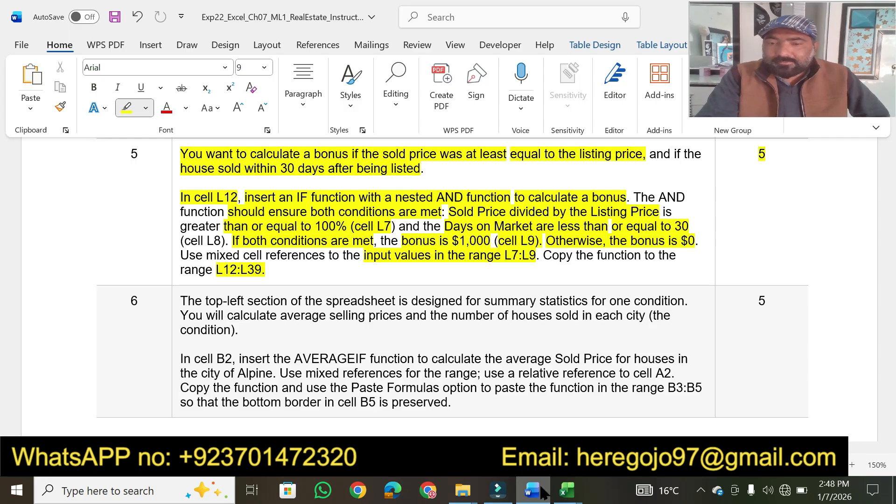
pyautogui.click(567, 490)
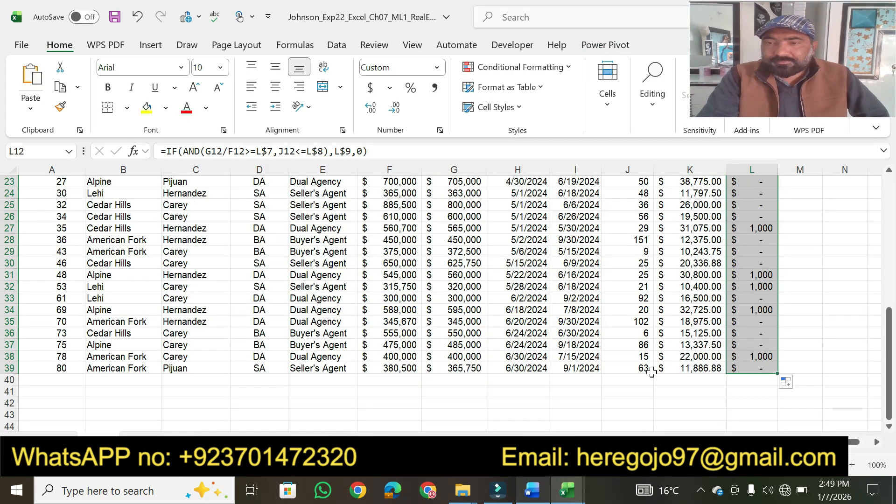
# Step: Switch to Word and highlight step 6's summary statistics and average selling prices phrases and "cell B2, insert the AVERAGEIF function to"
pyautogui.click(523, 498)
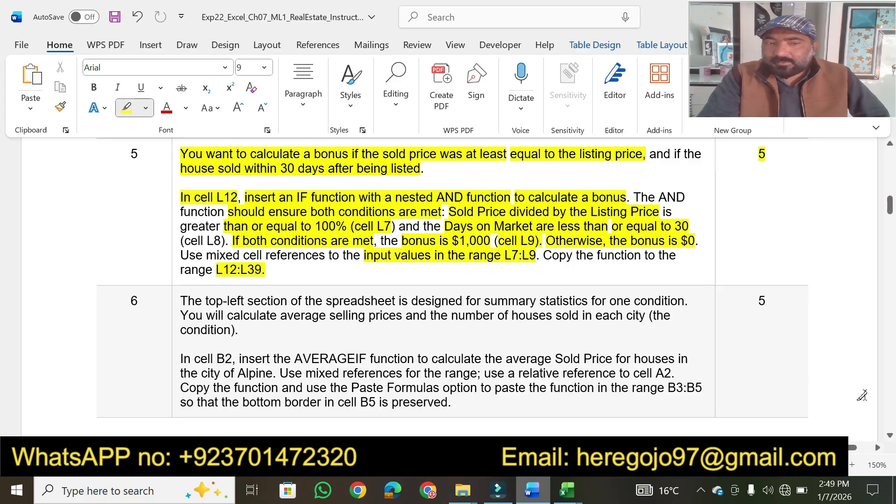
pyautogui.click(890, 436)
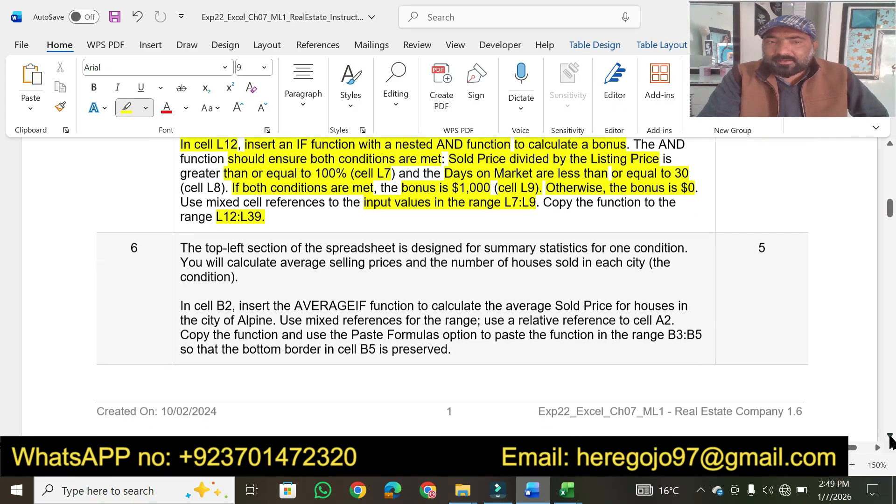
pyautogui.click(891, 437)
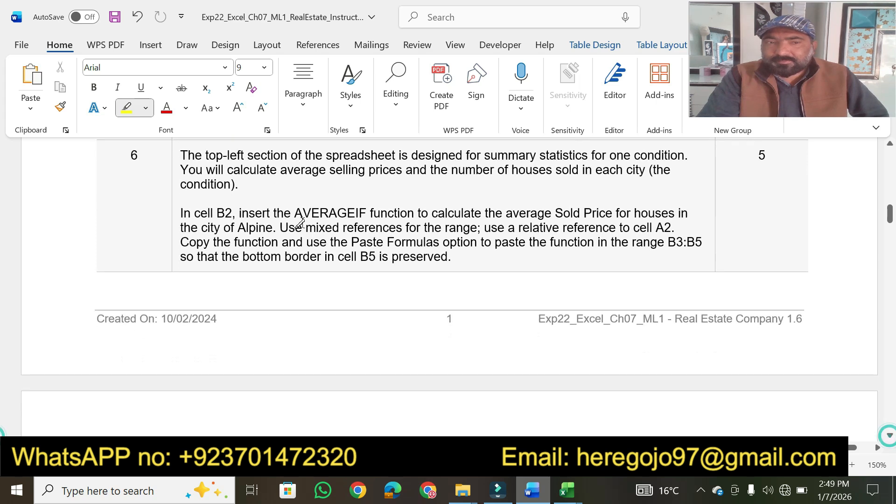
pyautogui.moveTo(183, 155)
pyautogui.mouseDown()
pyautogui.moveTo(360, 147)
pyautogui.moveTo(588, 156)
pyautogui.mouseUp()
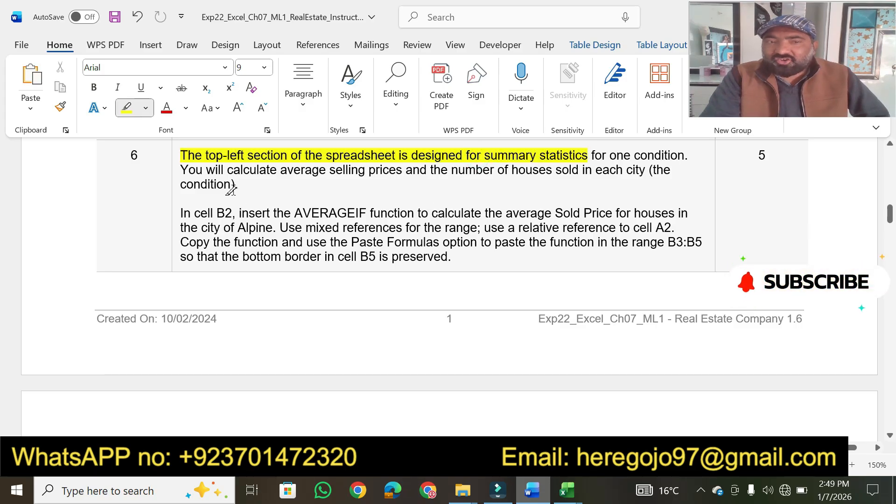
pyautogui.moveTo(206, 170); pyautogui.dragTo(647, 170)
pyautogui.moveTo(194, 213); pyautogui.dragTo(429, 213)
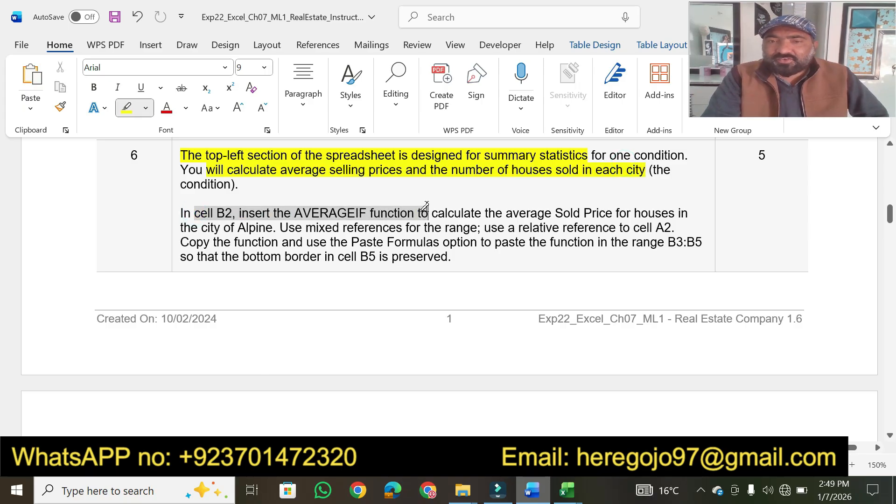
# Step: Switch to the Excel real estate workbook and start an =AVERAGEIF( formula in cell B2
pyautogui.moveTo(569, 495)
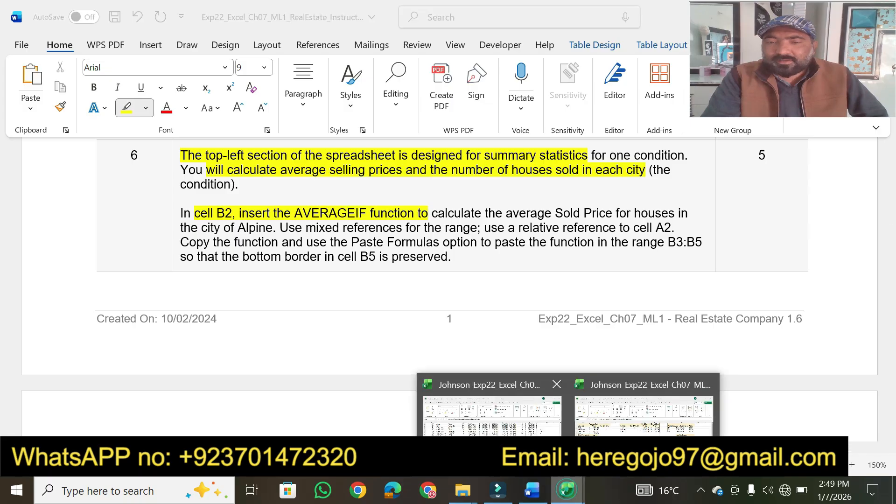
pyautogui.click(492, 413)
pyautogui.moveTo(888, 396); pyautogui.dragTo(877, 254)
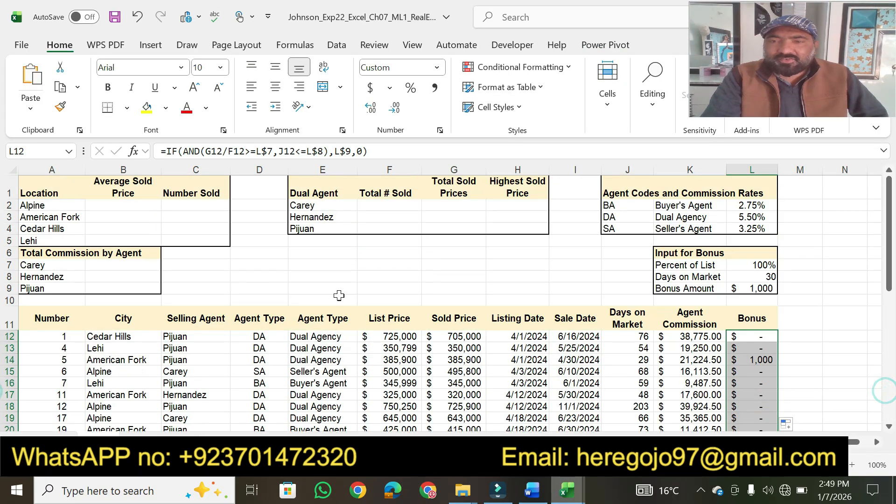
pyautogui.click(123, 204)
pyautogui.write('=a')
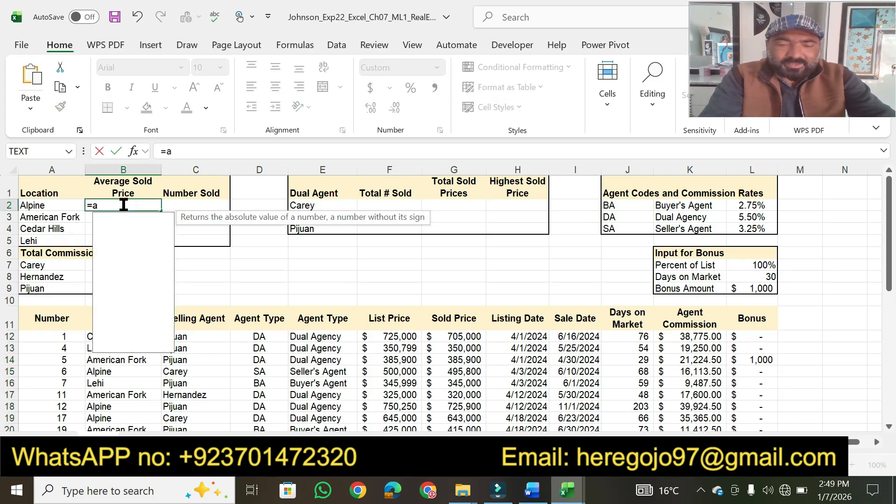
pyautogui.write('v')
pyautogui.press('Down')
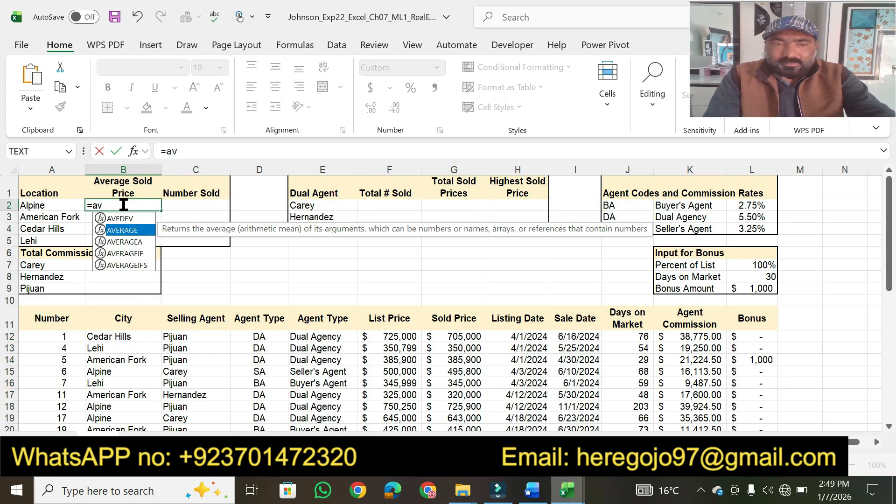
pyautogui.press('Down')
pyautogui.press('Down')
pyautogui.press('Tab')
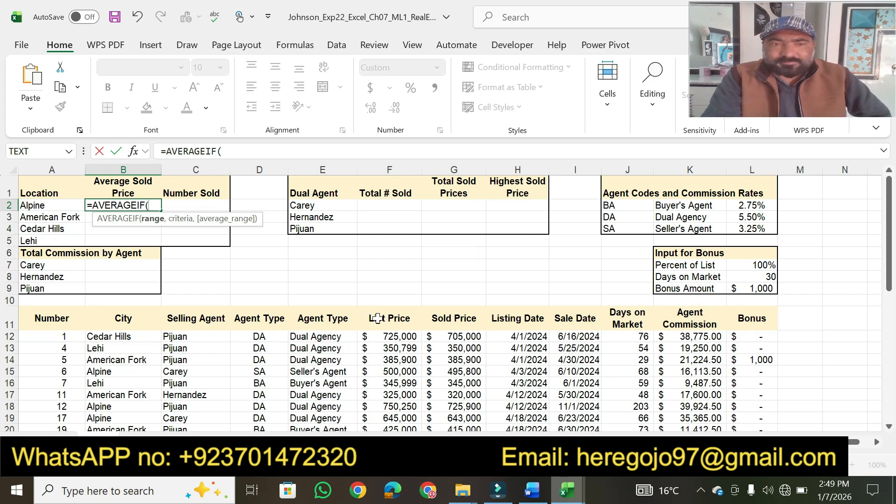
# Step: Switch to Word and highlight "average Sold Price for houses" in step 6, and return to editing the AVERAGEIF formula in Excel
pyautogui.click(532, 490)
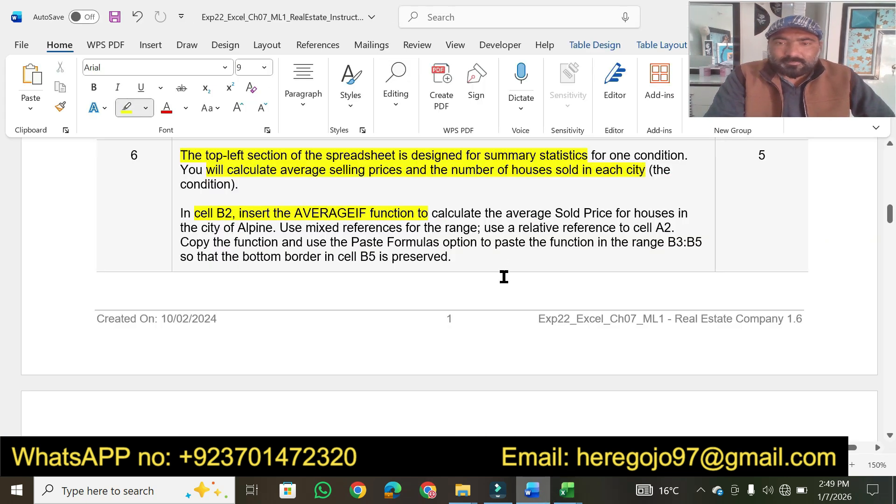
pyautogui.moveTo(505, 214); pyautogui.dragTo(679, 213)
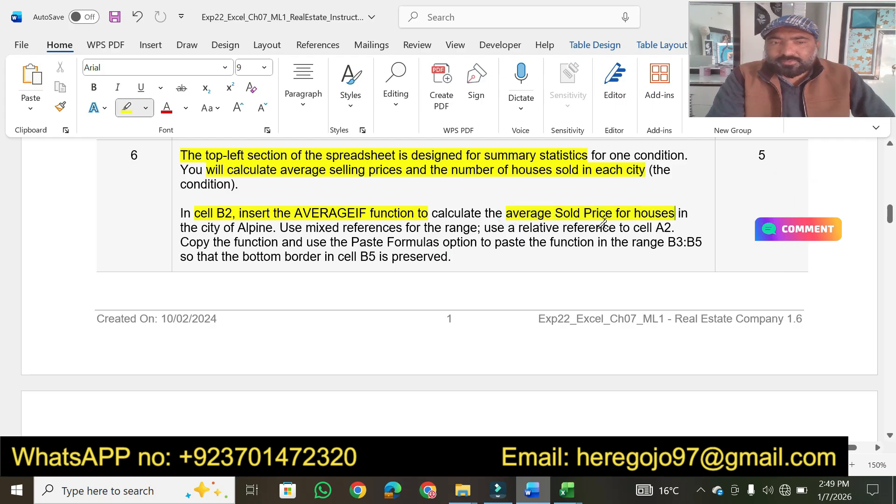
pyautogui.click(525, 494)
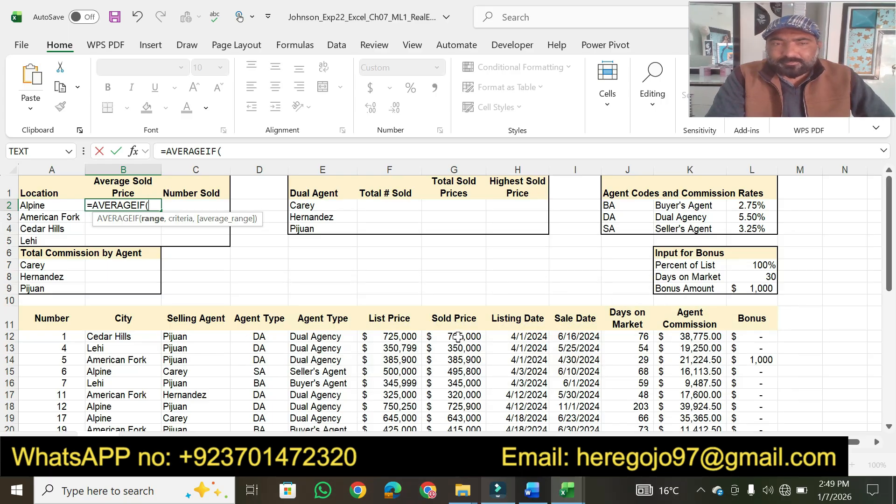
pyautogui.click(249, 149)
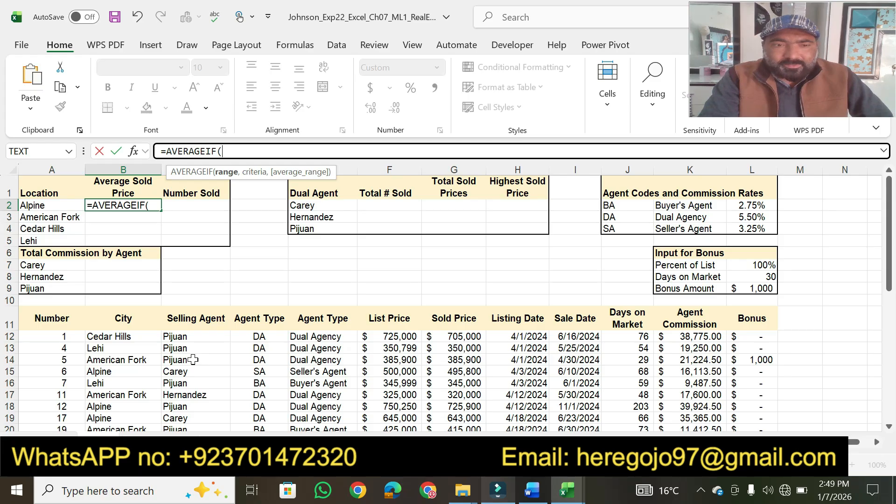
# Step: Set B12:B39 as the range and "Alpine" as the criterion of the AVERAGEIF formula in B2
pyautogui.moveTo(95, 339); pyautogui.dragTo(126, 391)
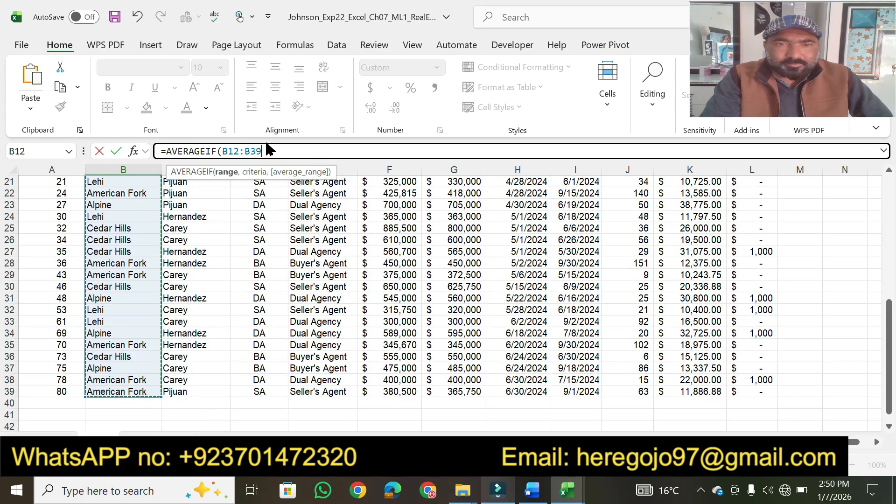
pyautogui.write(',')
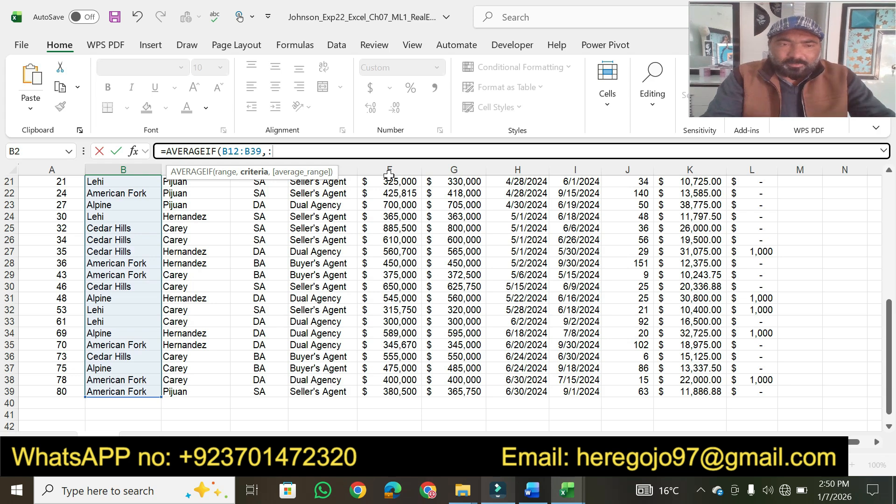
pyautogui.write(':Al')
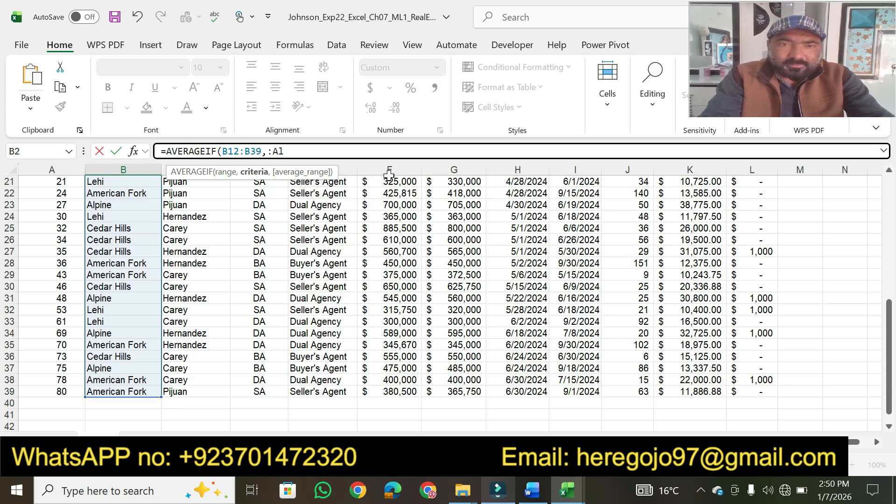
pyautogui.press('BackSpace')
pyautogui.press('BackSpace')
pyautogui.press('BackSpace')
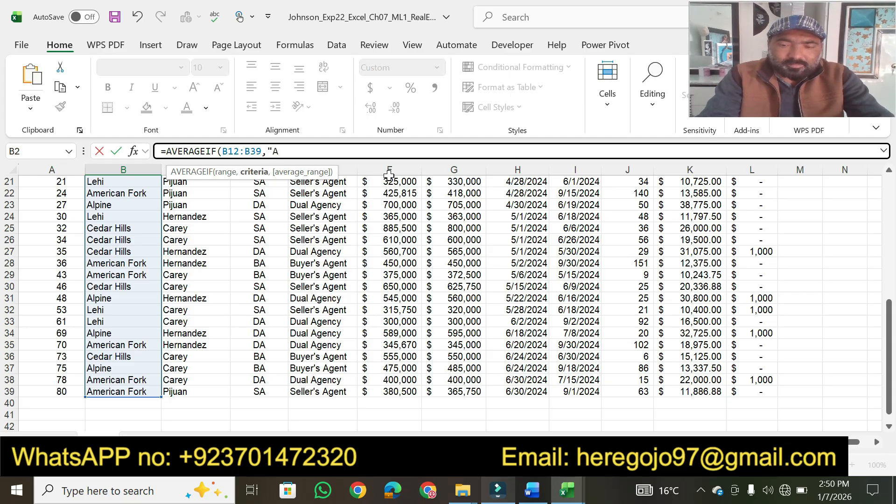
pyautogui.write('"Alp')
pyautogui.write('ine')
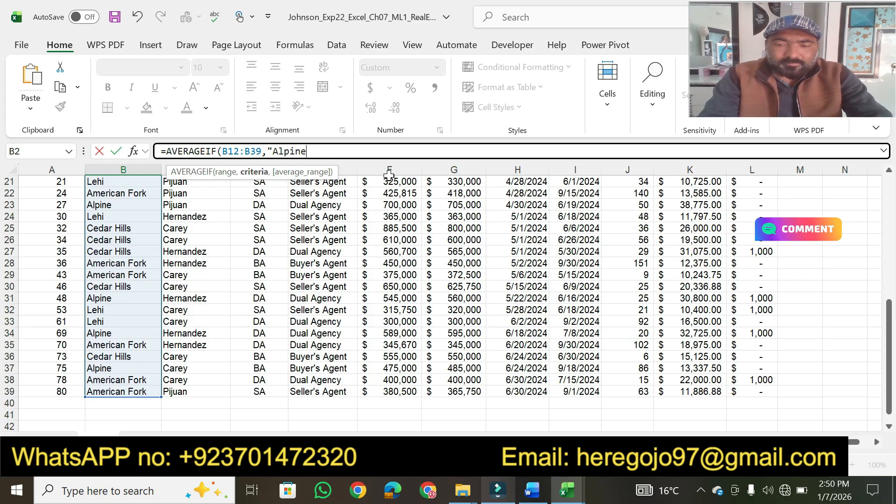
pyautogui.write(':')
pyautogui.write(',')
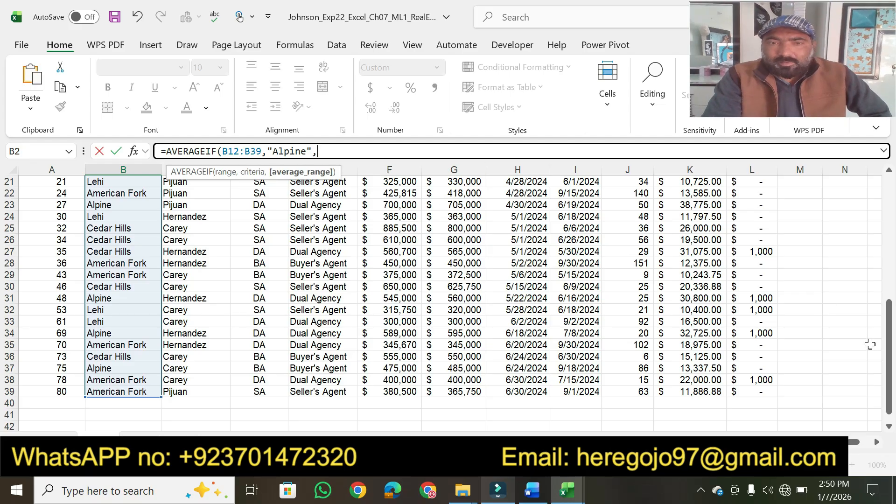
# Step: Set the Sold Price cells G12:G39 as the average range of the AVERAGEIF formula in B2 and enter it
pyautogui.moveTo(887, 385); pyautogui.dragTo(880, 290)
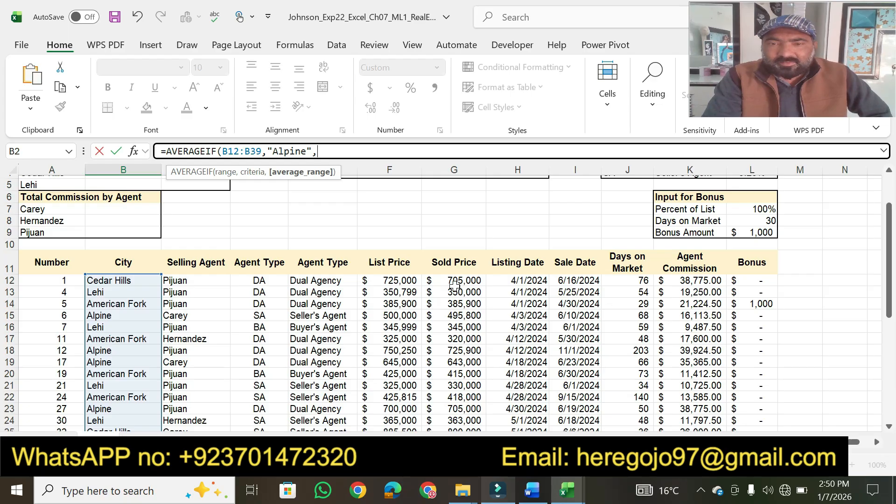
pyautogui.moveTo(449, 282); pyautogui.dragTo(455, 392)
pyautogui.write(')')
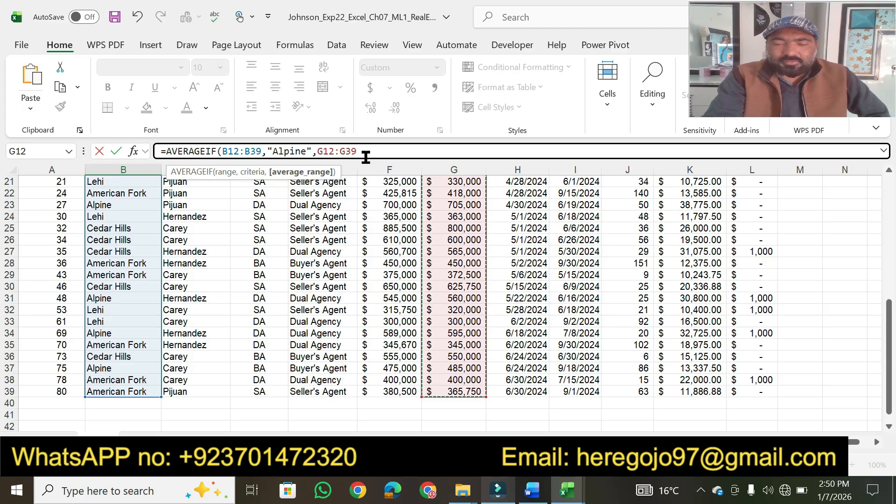
pyautogui.press('Return')
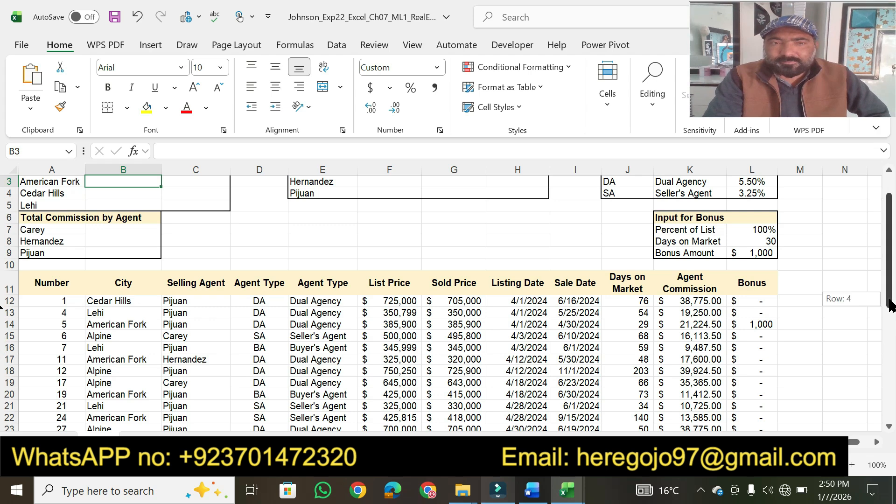
pyautogui.scroll(1, 700, 280)
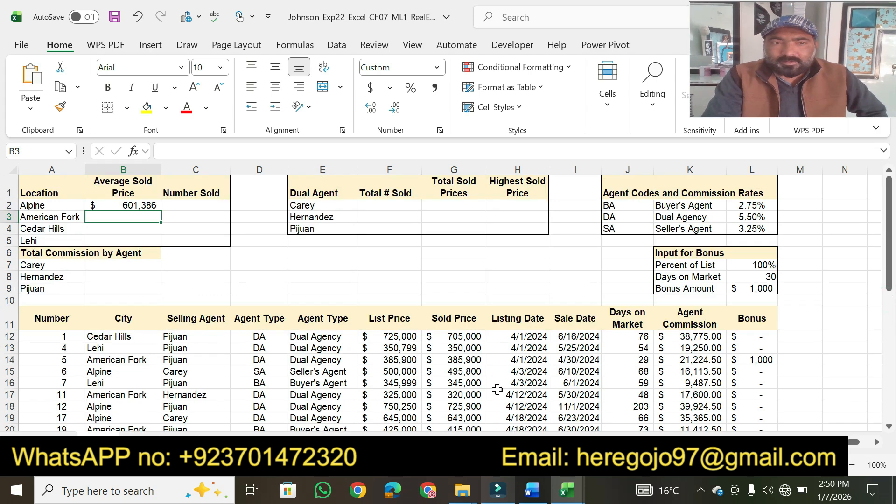
# Step: Switch to Word, highlight step 6's phrases on the city of Alpine, mixed and relative references, and Paste Formulas for B3:B5, and return to Excel
pyautogui.click(531, 493)
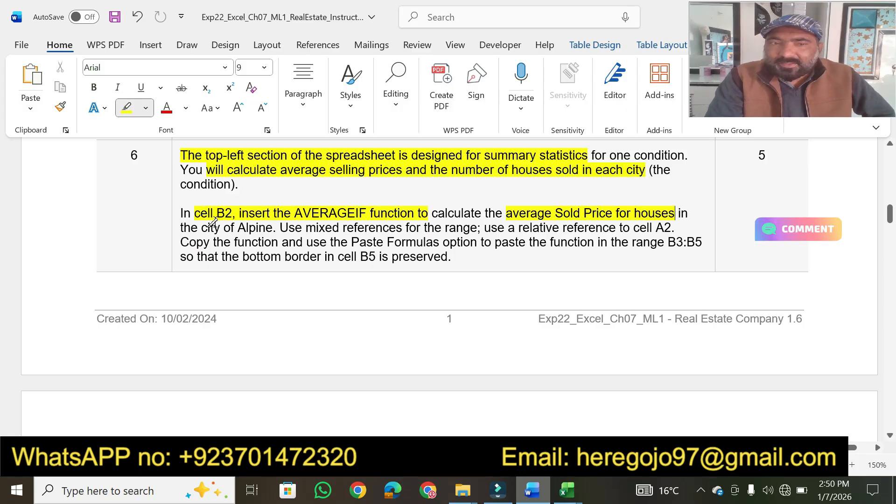
pyautogui.moveTo(200, 227); pyautogui.dragTo(667, 224)
pyautogui.moveTo(294, 242); pyautogui.dragTo(705, 241)
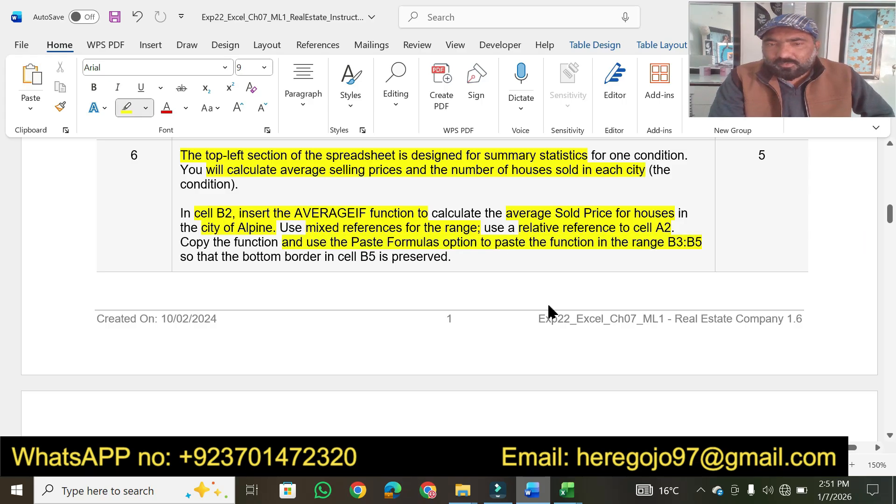
pyautogui.hotkey('alt', 'Tab')
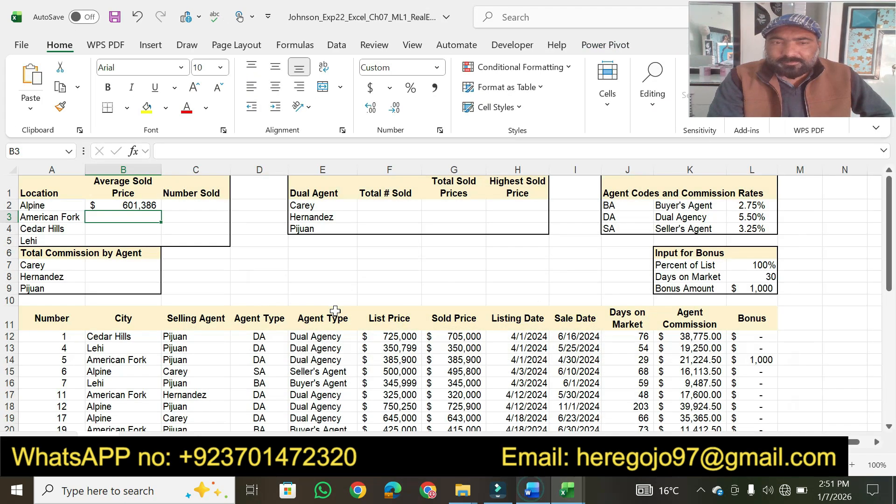
# Step: Fill the AVERAGEIF formula with the "Alpine" criterion from B2 through B5 without formatting
pyautogui.click(145, 208)
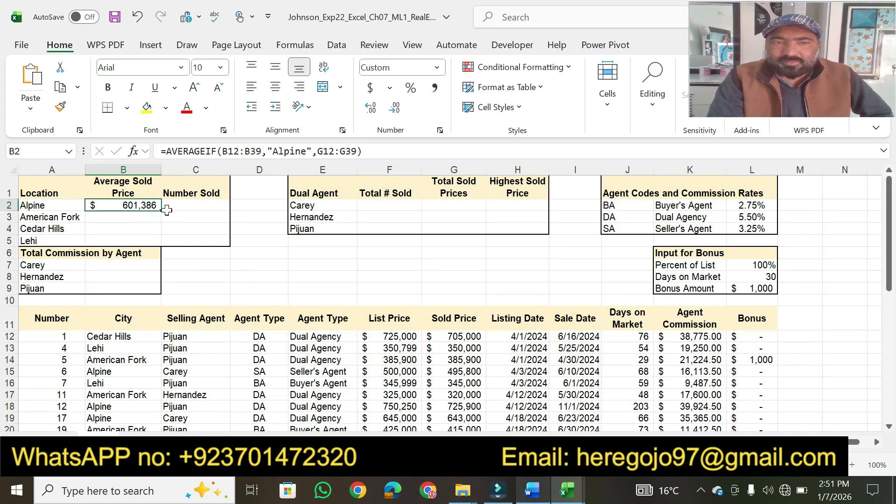
pyautogui.moveTo(161, 211); pyautogui.dragTo(148, 243)
pyautogui.click(174, 255)
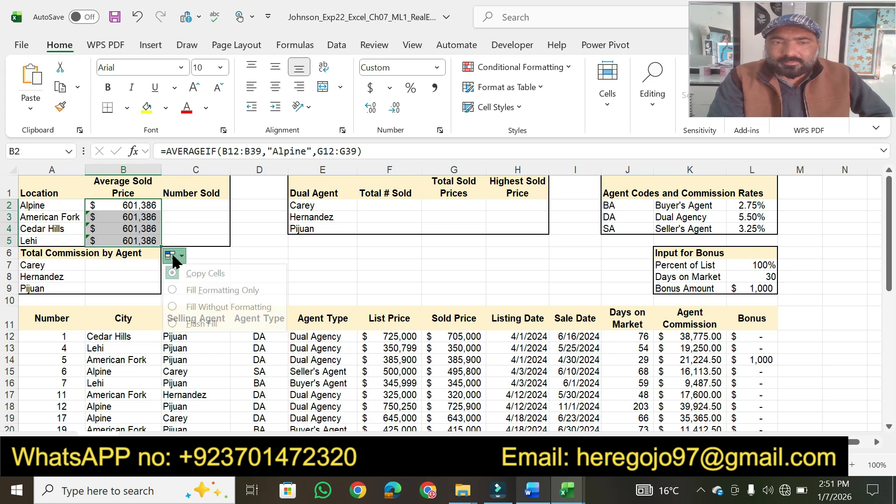
pyautogui.click(191, 307)
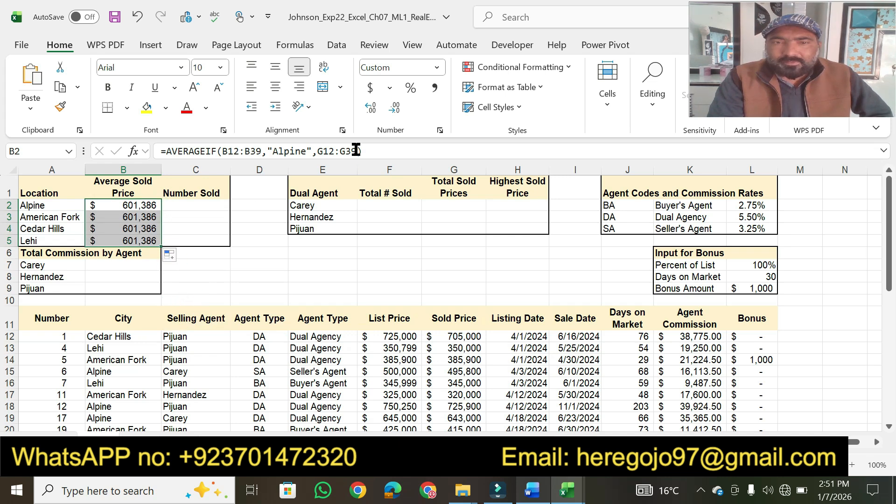
# Step: Replace the "Alpine" criterion in B2's AVERAGEIF formula with a relative reference to cell A2
pyautogui.click(373, 149)
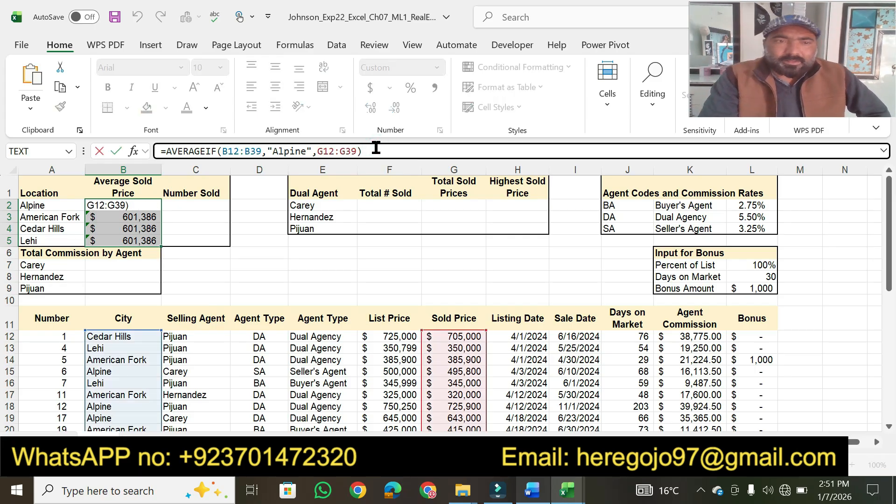
pyautogui.moveTo(312, 152); pyautogui.dragTo(266, 153)
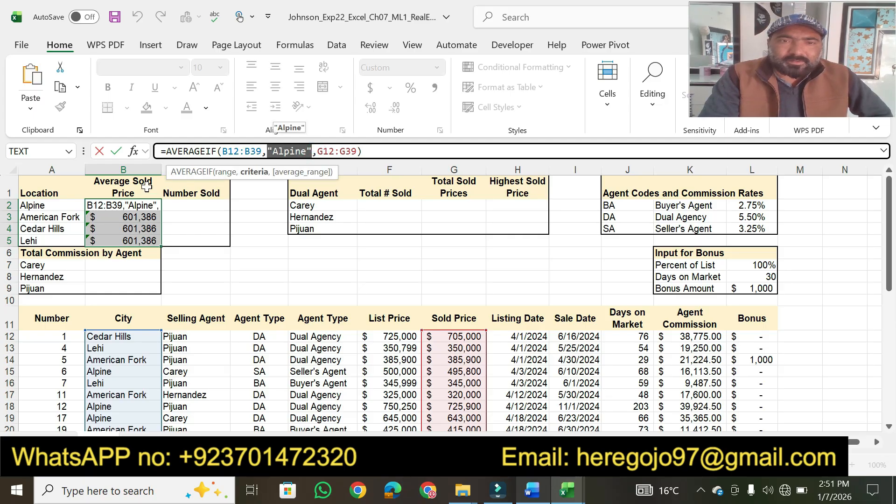
pyautogui.click(49, 204)
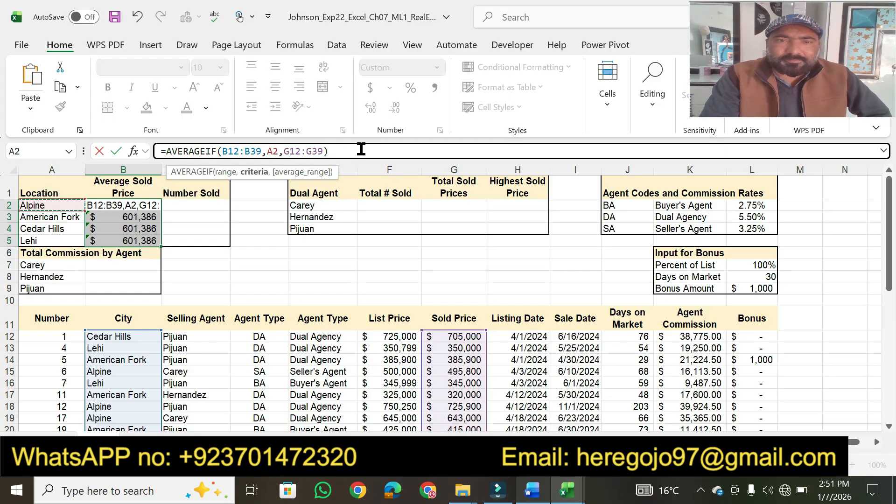
pyautogui.press('Return')
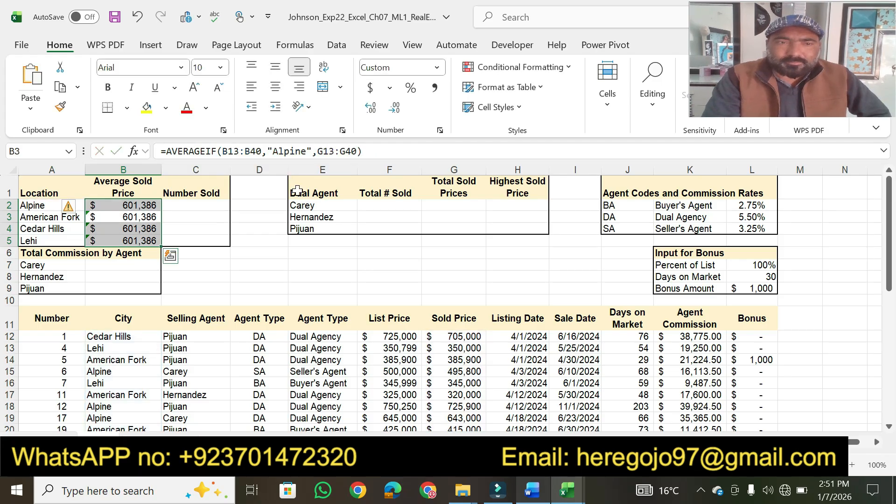
# Step: Fill the AVERAGEIF formula that refers to A2 from B2 down through B5
pyautogui.click(144, 205)
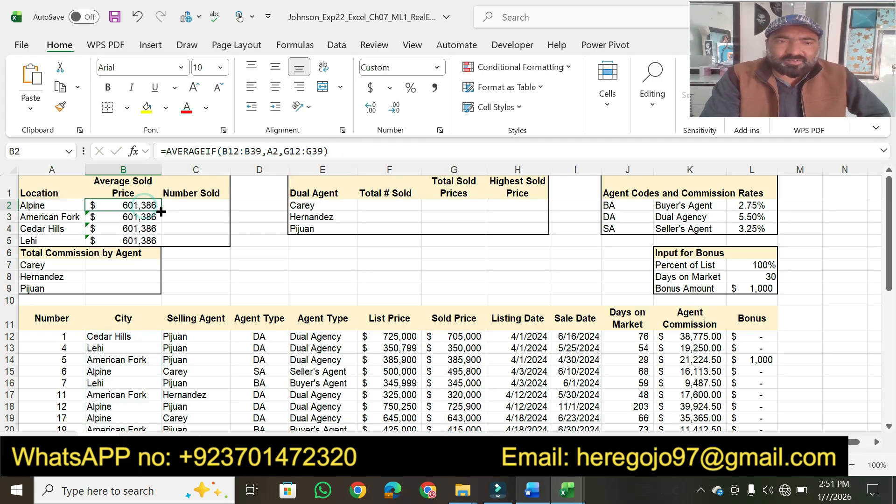
pyautogui.moveTo(161, 212); pyautogui.dragTo(154, 243)
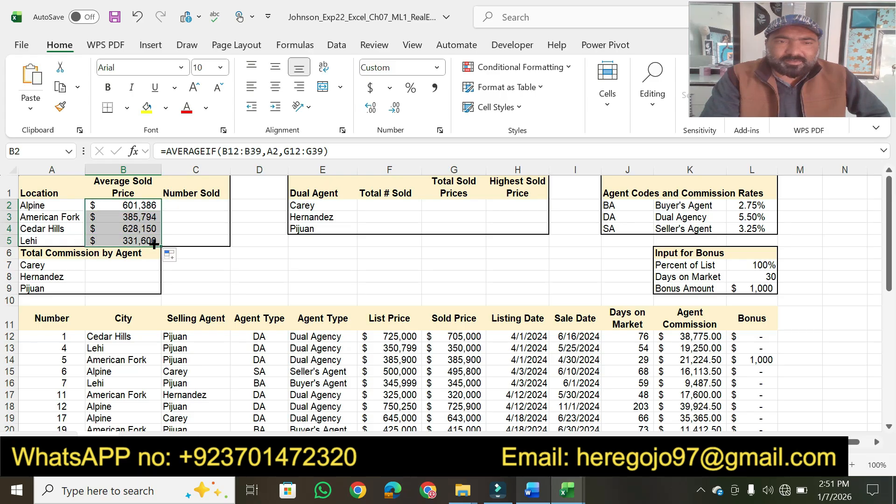
pyautogui.click(244, 264)
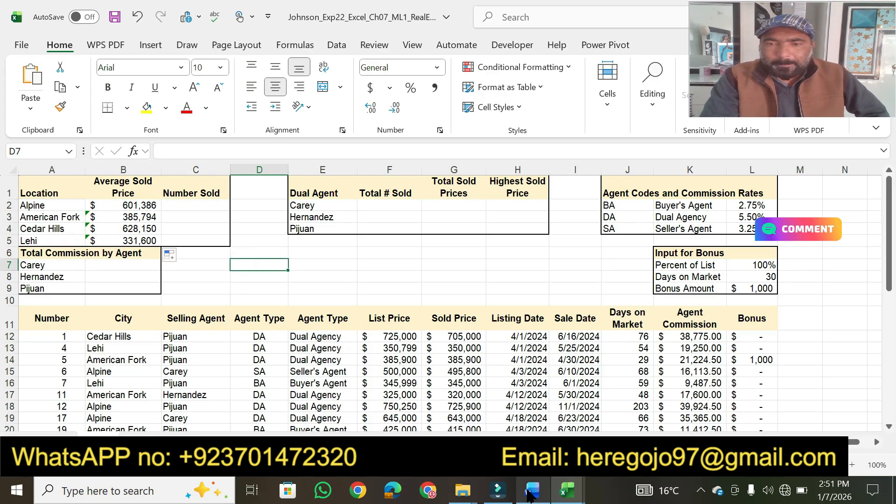
# Step: Examine the range references in the copied AVERAGEIF formulas in B3, B4 and B5
pyautogui.click(140, 217)
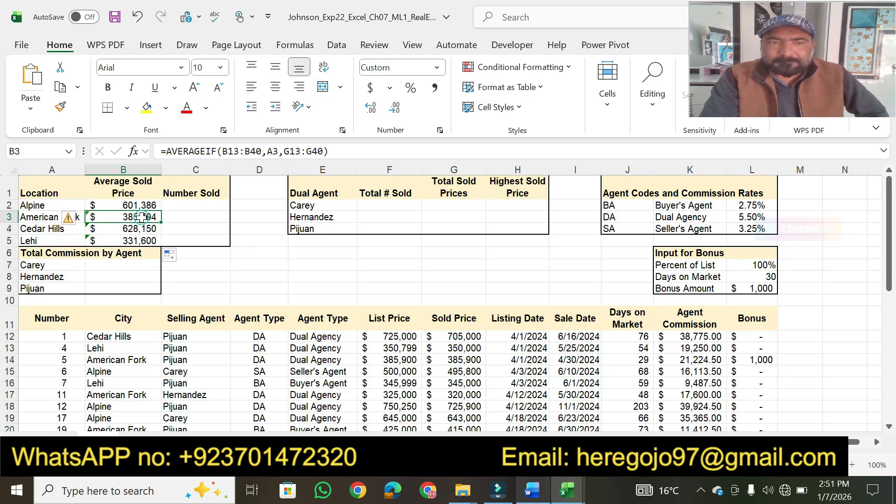
pyautogui.click(344, 155)
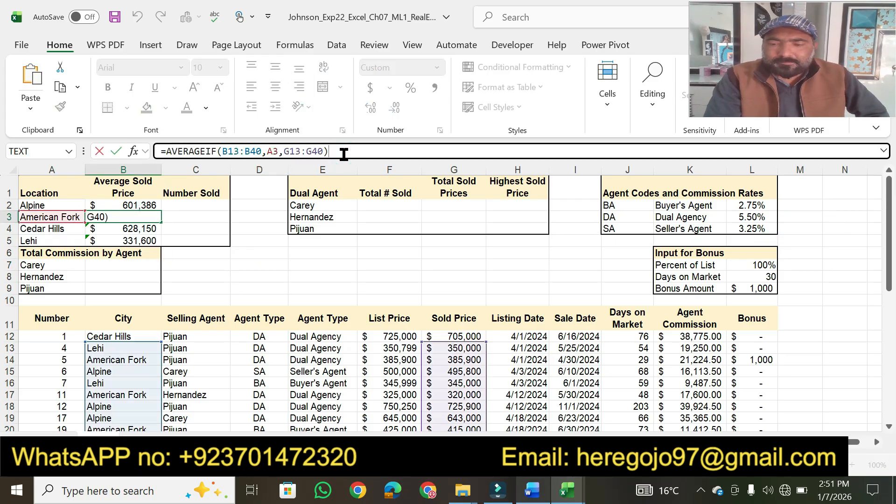
pyautogui.press('Return')
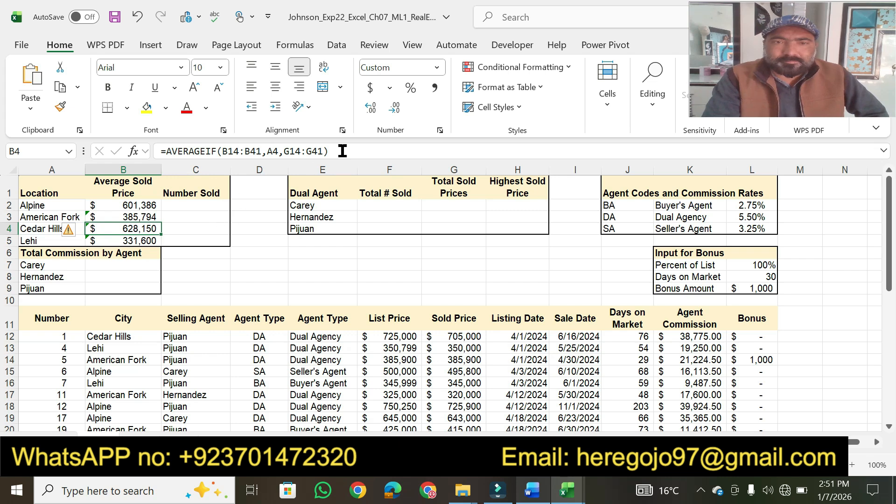
pyautogui.click(342, 151)
pyautogui.press('Return')
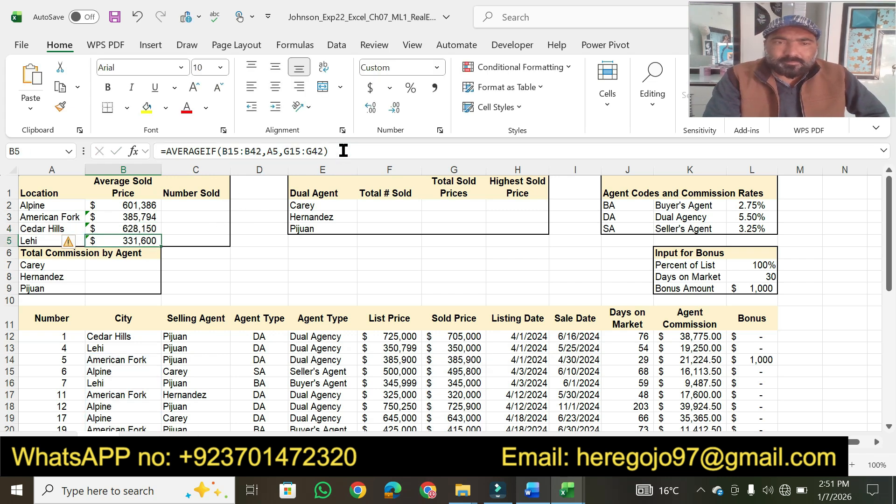
# Step: Make both ranges in B2's formula absolute so it reads =AVERAGEIF($B$12:$B$39,A2,$G$12:$G$39)
pyautogui.click(147, 208)
pyautogui.moveTo(284, 152); pyautogui.dragTo(325, 151)
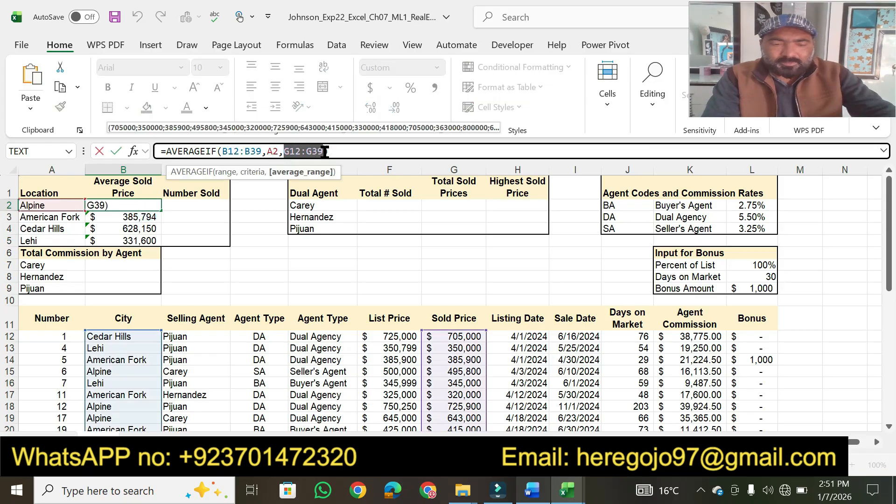
pyautogui.press('F4')
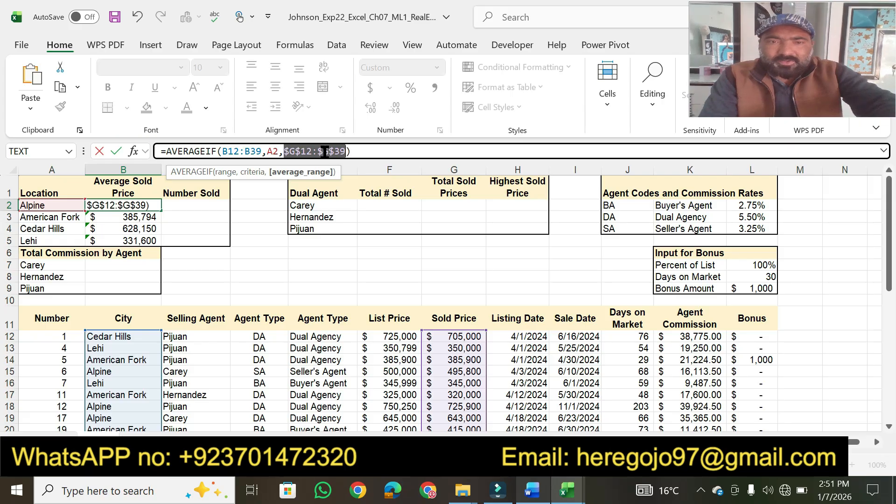
pyautogui.moveTo(262, 154); pyautogui.dragTo(222, 155)
pyautogui.press('F4')
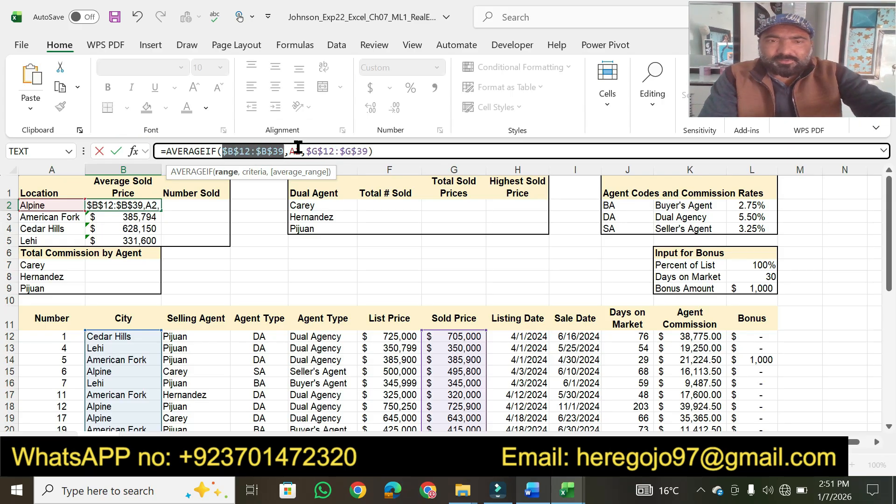
pyautogui.click(377, 151)
pyautogui.press('Return')
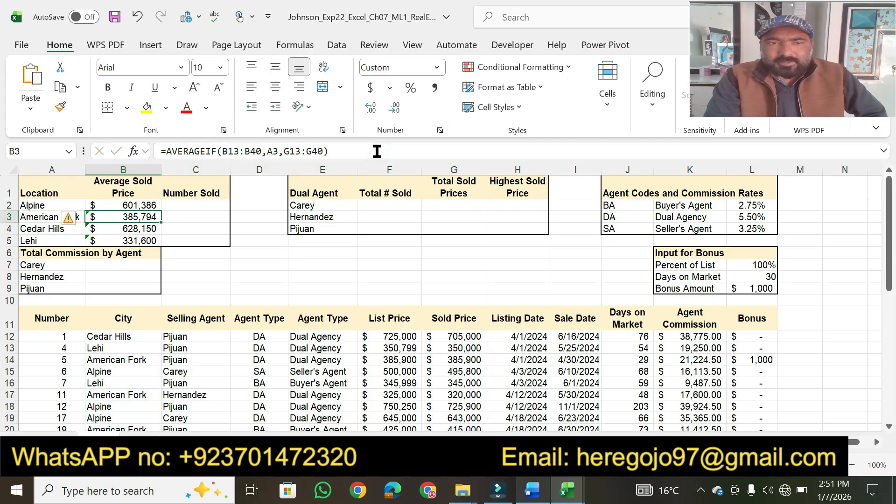
# Step: Fill the AVERAGEIF formula with absolute ranges from B2 through B5 without formatting
pyautogui.click(146, 208)
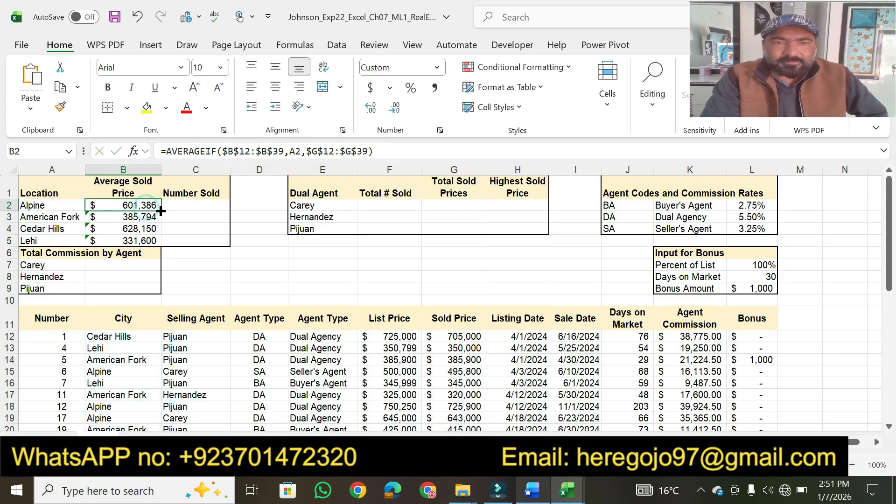
pyautogui.moveTo(161, 211); pyautogui.dragTo(155, 244)
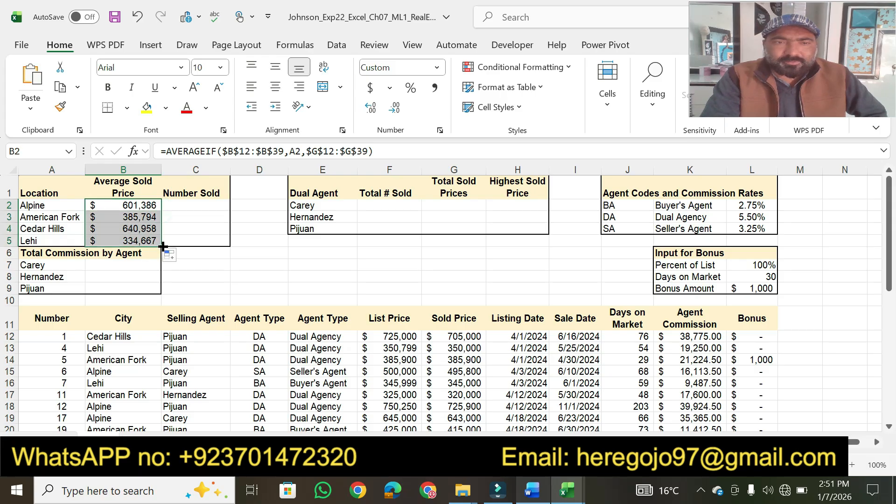
pyautogui.click(173, 256)
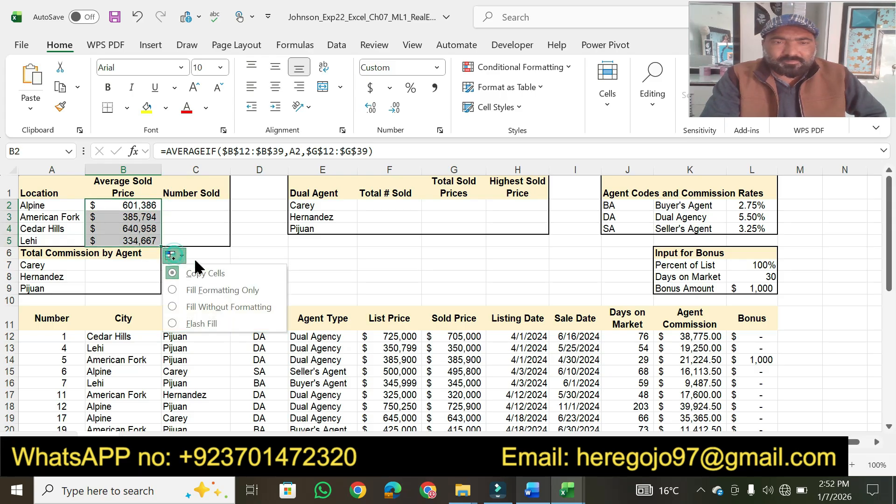
pyautogui.click(197, 308)
pyautogui.click(251, 277)
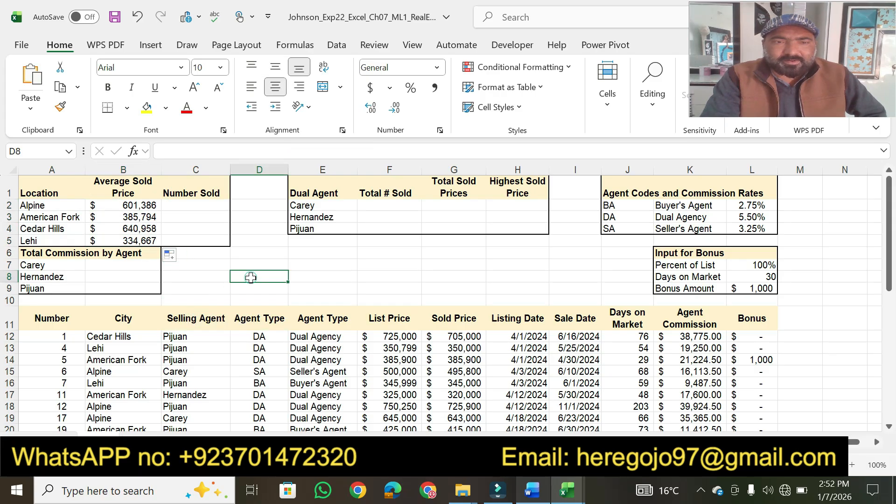
# Step: In the Word instructions, highlight step 6's points and step 7's opening text through "insert the COUNTIF function"
pyautogui.click(531, 491)
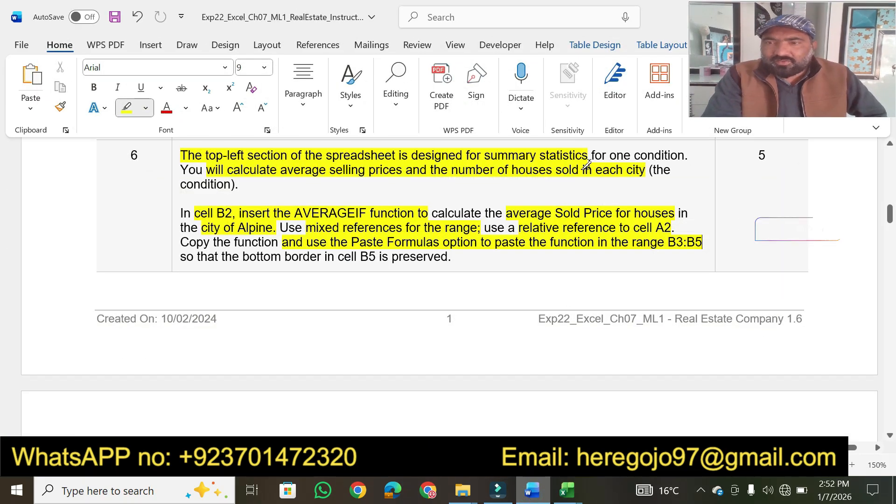
pyautogui.moveTo(754, 156); pyautogui.dragTo(768, 156)
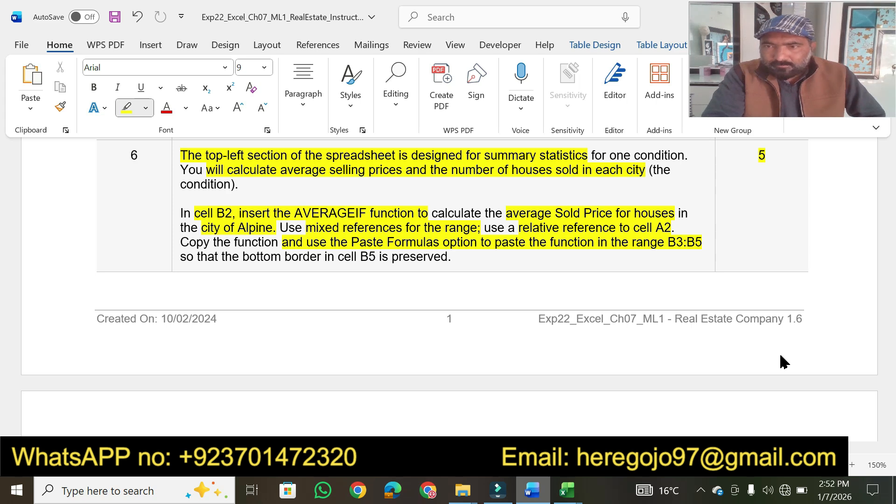
pyautogui.scroll(-3, 891, 439)
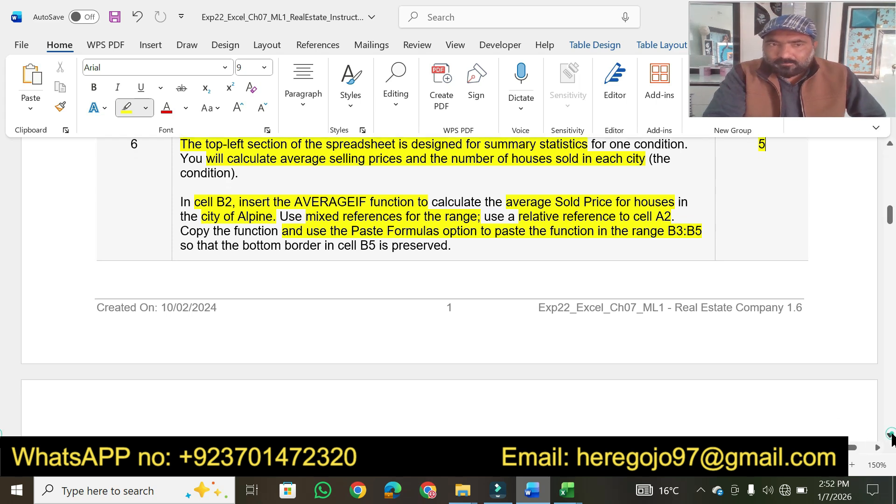
pyautogui.scroll(-3, 891, 438)
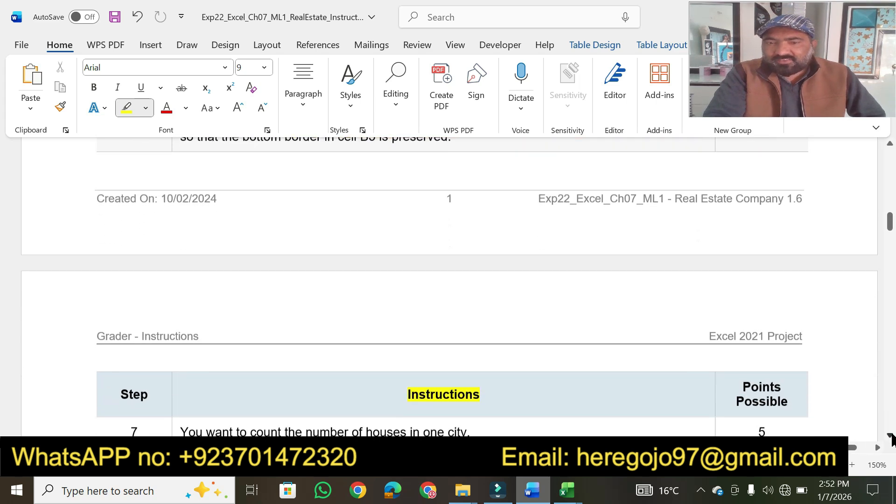
pyautogui.scroll(-4, 891, 438)
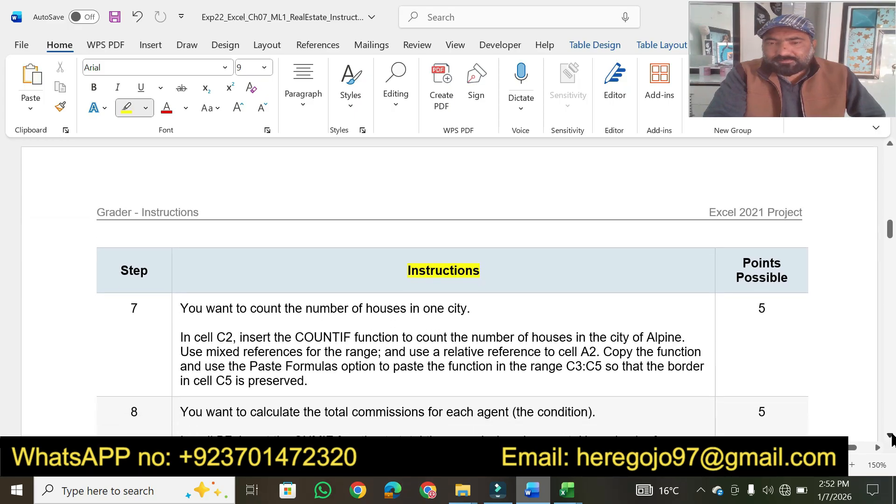
pyautogui.scroll(-1, 891, 438)
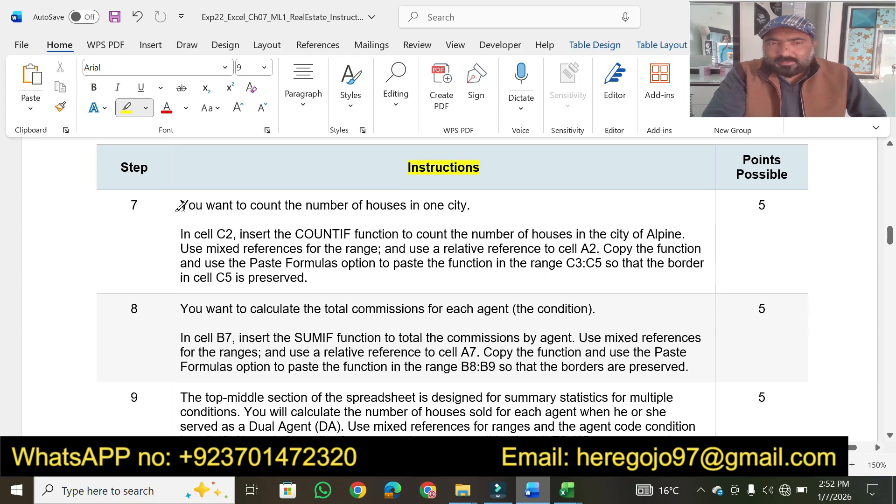
pyautogui.moveTo(182, 206)
pyautogui.mouseDown()
pyautogui.moveTo(246, 214)
pyautogui.moveTo(467, 206)
pyautogui.mouseUp()
pyautogui.moveTo(182, 234); pyautogui.dragTo(377, 236)
# Step: Return to the Excel workbook and begin a COUNTIF formula in cell C2
pyautogui.click(567, 490)
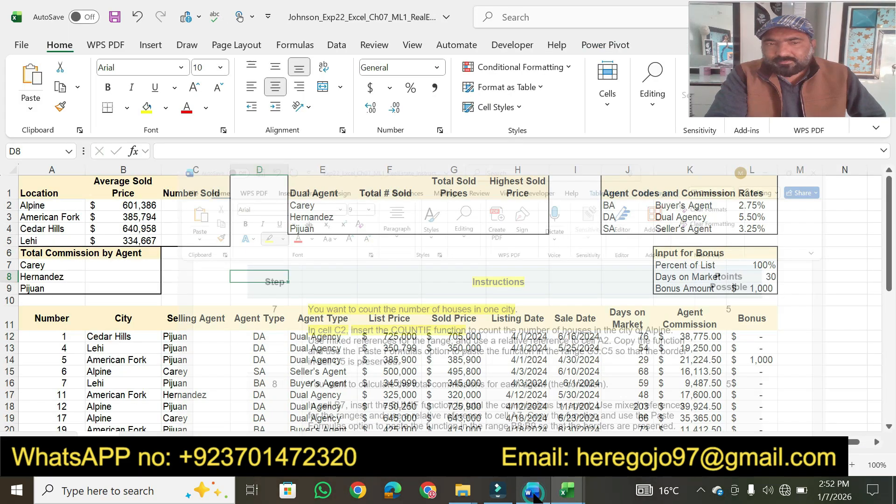
pyautogui.click(201, 212)
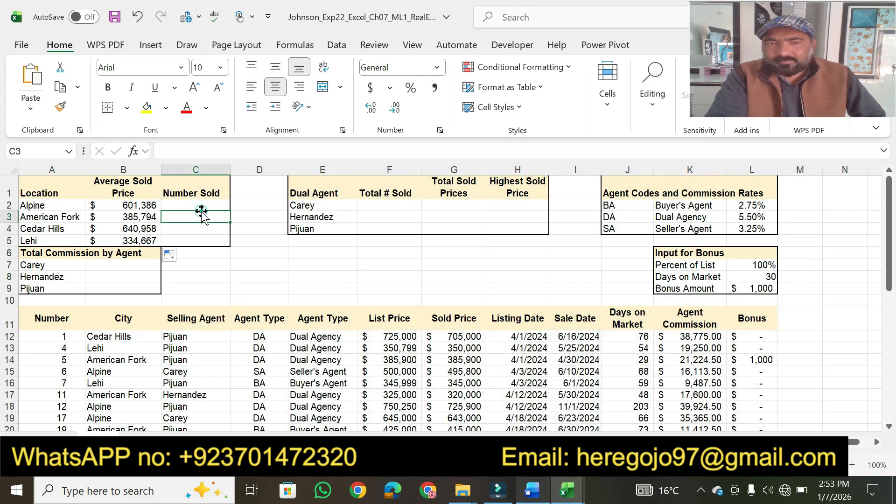
pyautogui.click(191, 205)
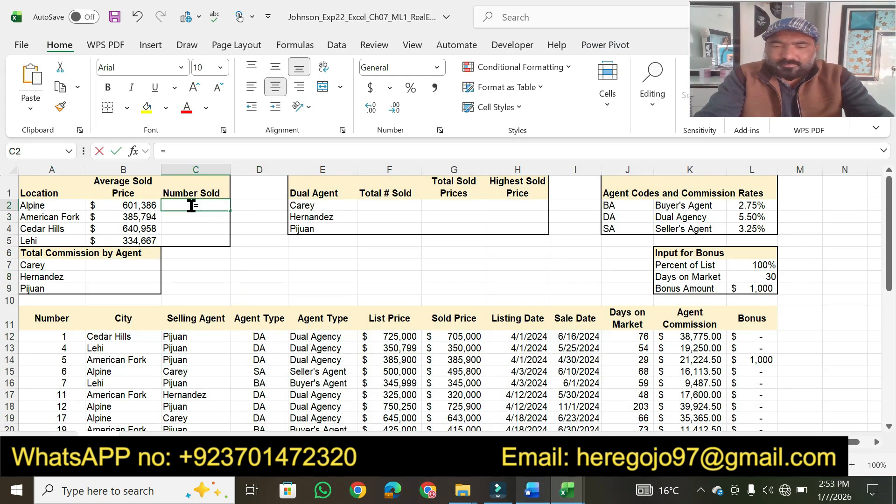
pyautogui.write('=count')
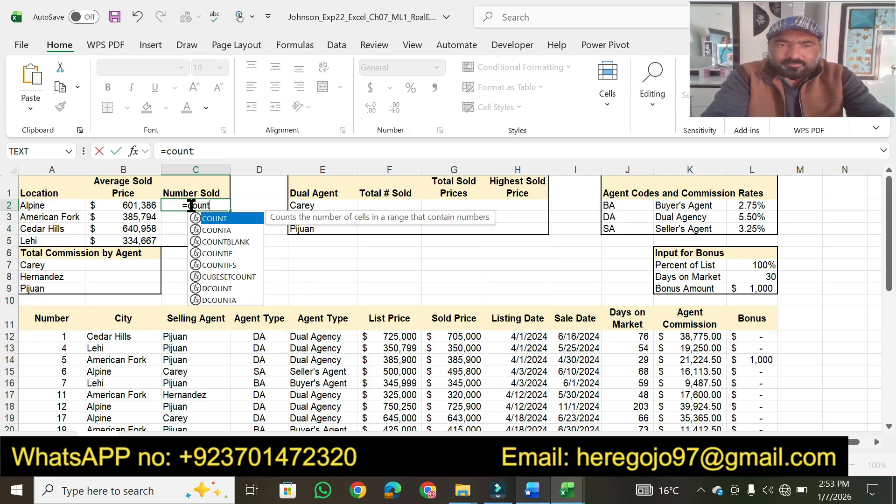
pyautogui.press('Down')
pyautogui.press('Down')
pyautogui.press('Down')
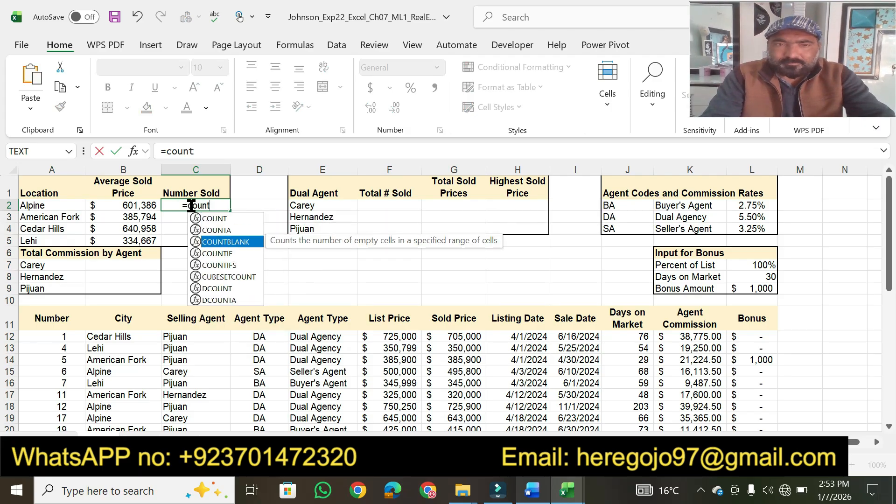
pyautogui.press('Tab')
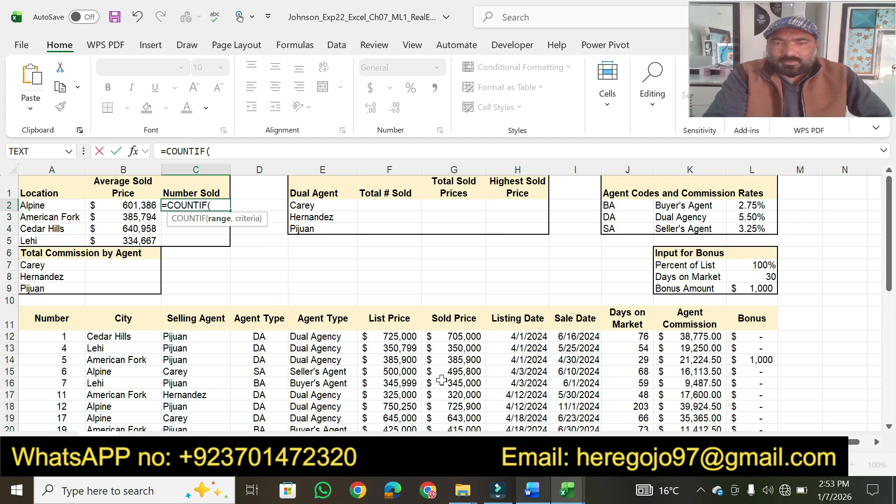
# Step: Highlight step 7's "count the number of houses in the city of Alpine" in Word, and complete Excel cell C2 as =COUNTIF(B12:B39,A2)
pyautogui.click(531, 495)
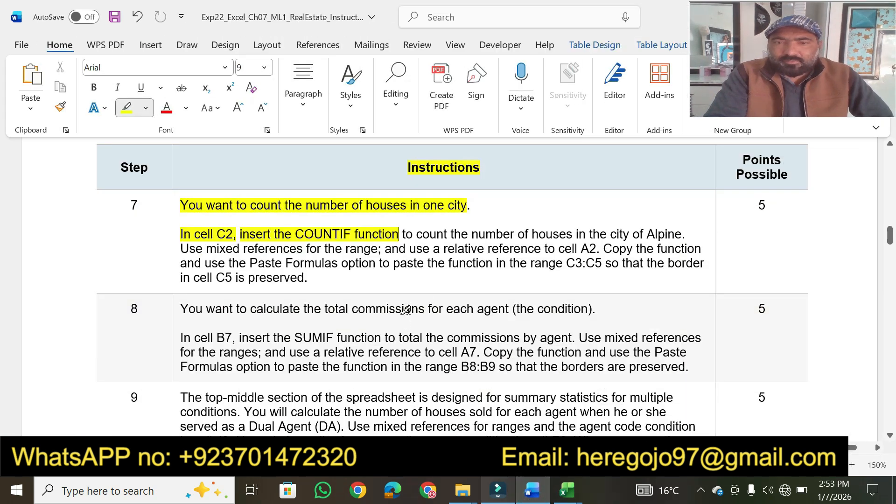
pyautogui.moveTo(422, 233); pyautogui.dragTo(665, 232)
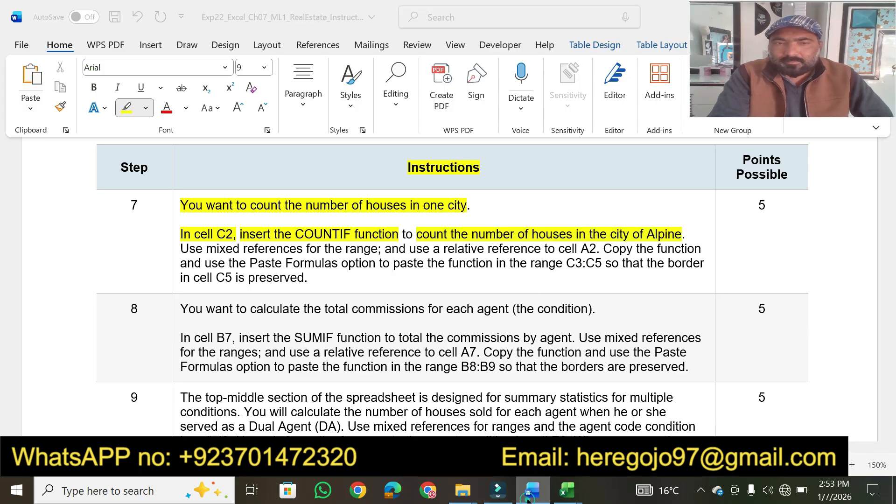
pyautogui.click(567, 490)
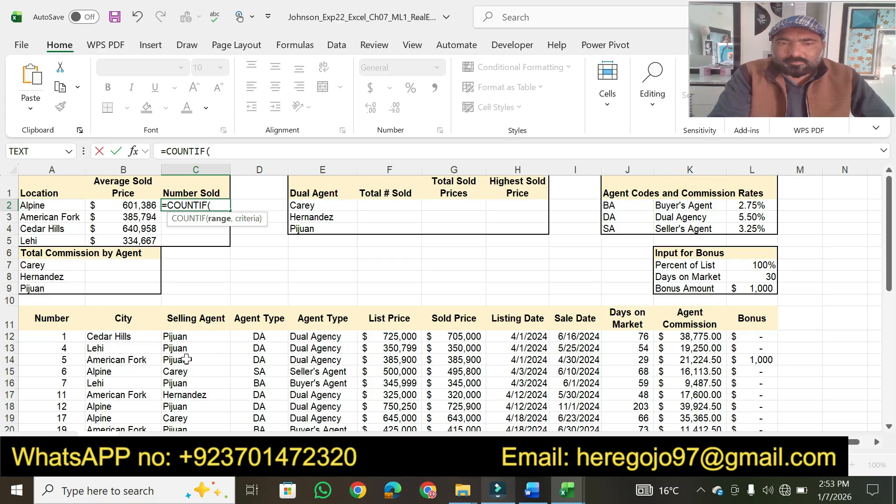
pyautogui.moveTo(111, 338); pyautogui.dragTo(130, 381)
pyautogui.click(266, 149)
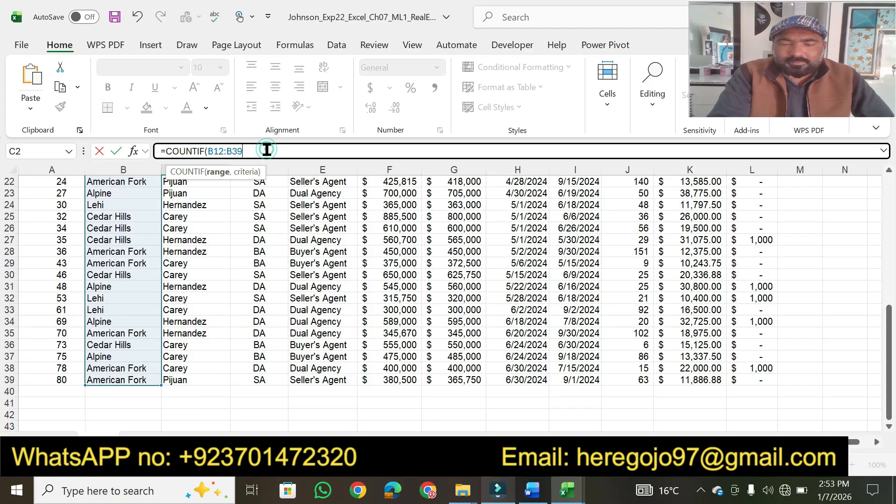
pyautogui.write(',')
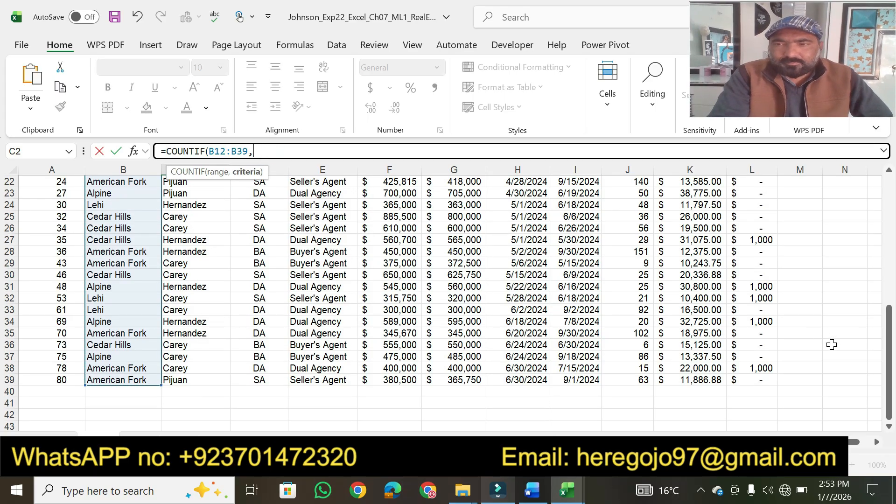
pyautogui.moveTo(890, 410); pyautogui.dragTo(890, 287)
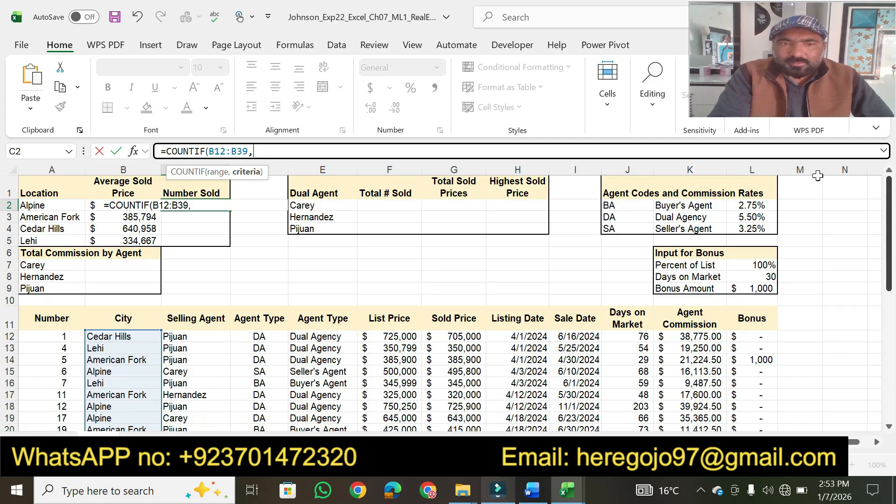
pyautogui.click(58, 210)
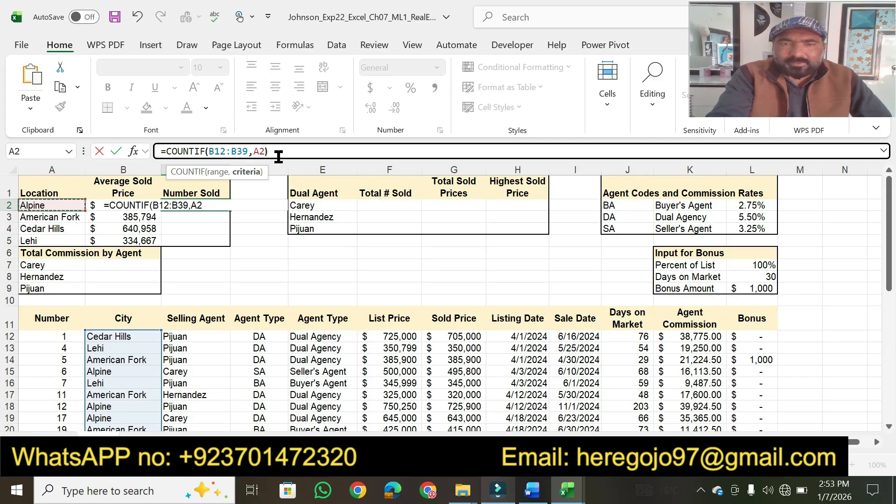
pyautogui.press('Return')
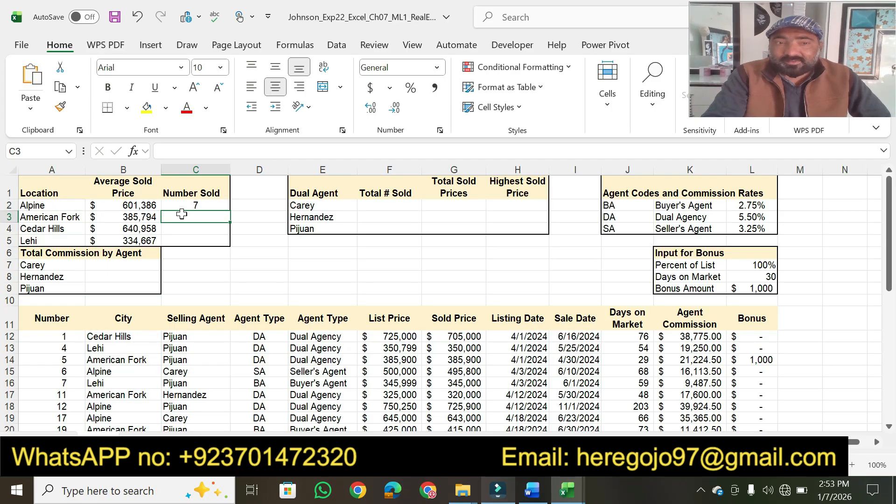
# Step: Highlight step 7's reference and copy instructions through "C3:C5" in Word, and change Excel cell C2 to =COUNTIF($B$12:$B$39,A2)
pyautogui.hotkey('alt', 'Tab')
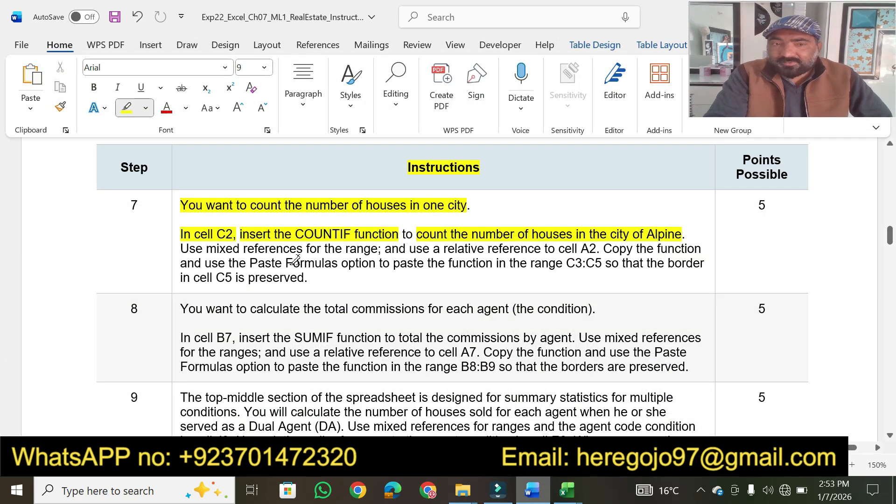
pyautogui.moveTo(198, 251)
pyautogui.mouseDown()
pyautogui.moveTo(602, 247)
pyautogui.moveTo(602, 263)
pyautogui.mouseUp()
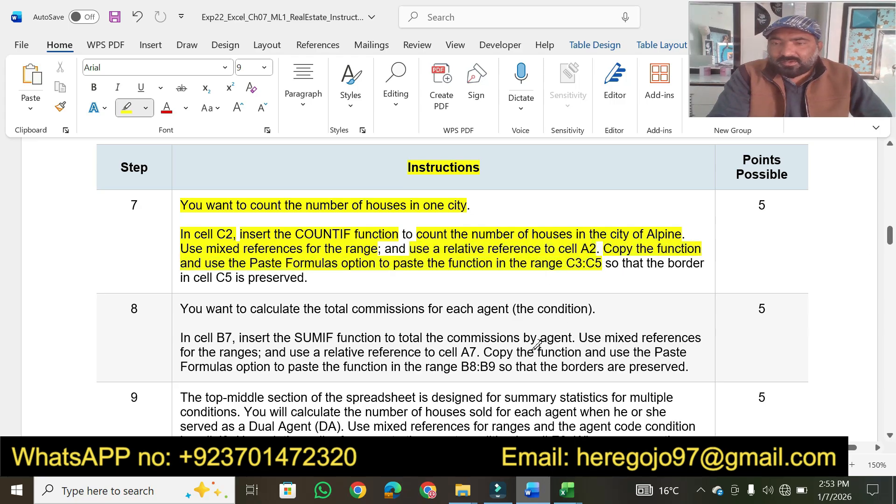
pyautogui.click(567, 490)
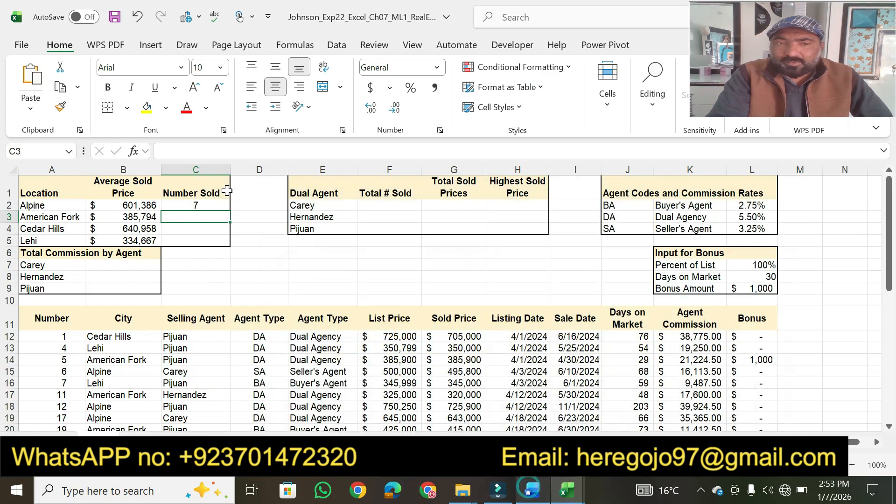
pyautogui.click(201, 205)
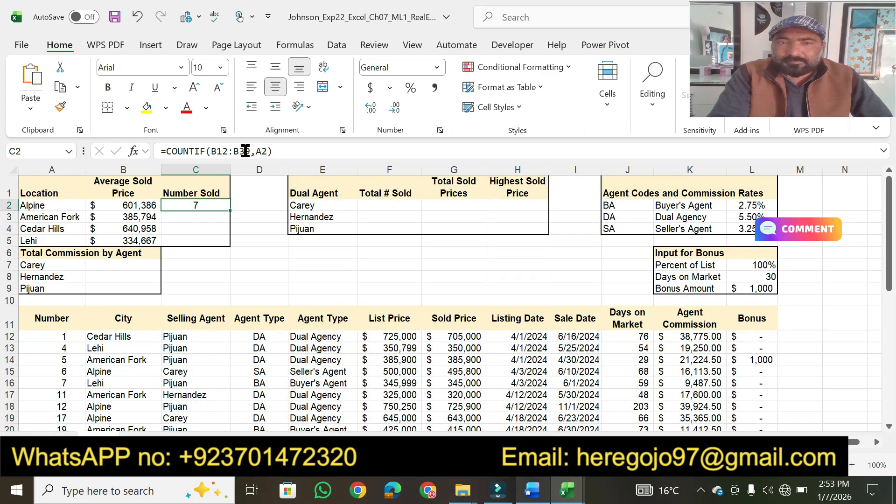
pyautogui.moveTo(249, 150); pyautogui.dragTo(212, 151)
pyautogui.press('F4')
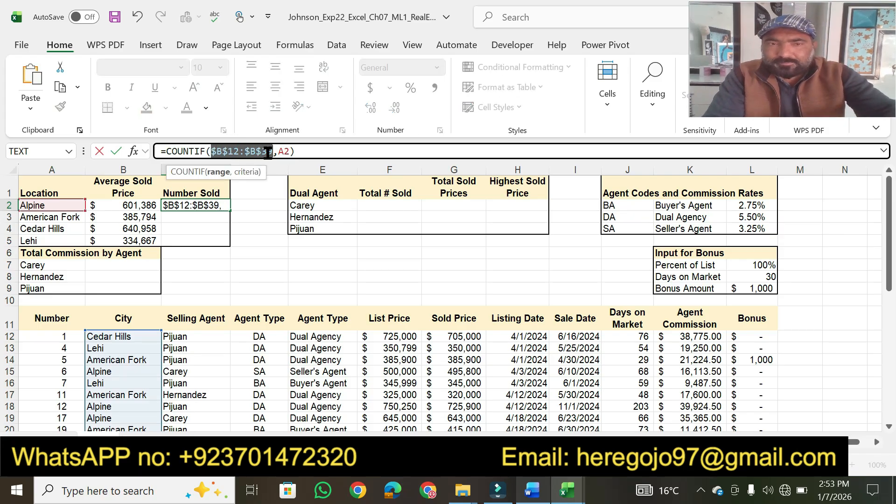
pyautogui.click(308, 151)
pyautogui.press('Return')
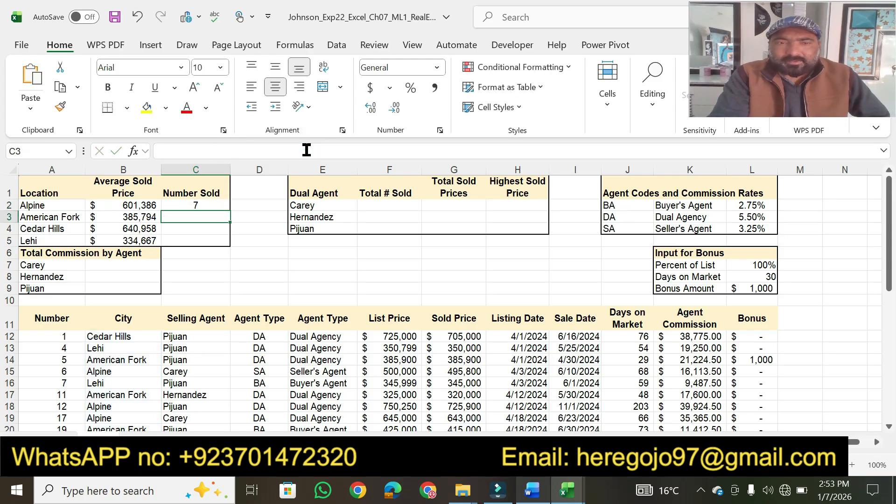
# Step: Fill the COUNTIF formula from C2 down through C5 without formatting
pyautogui.click(213, 205)
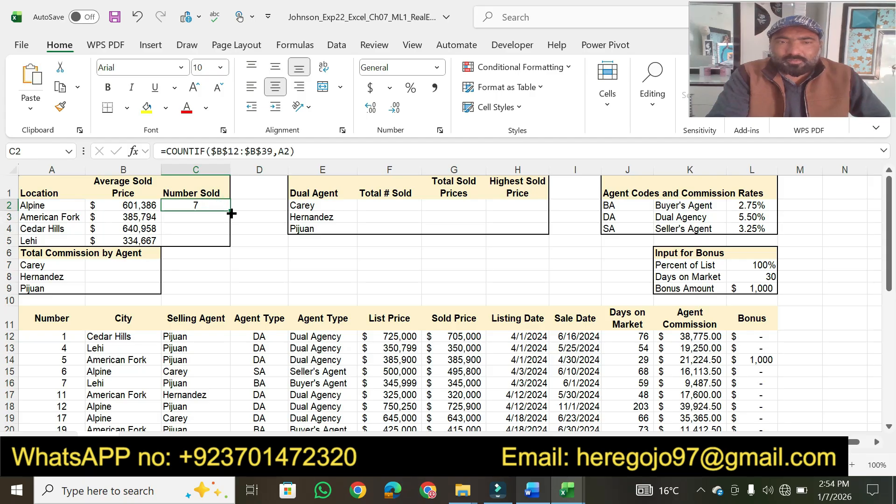
pyautogui.moveTo(227, 223); pyautogui.dragTo(231, 248)
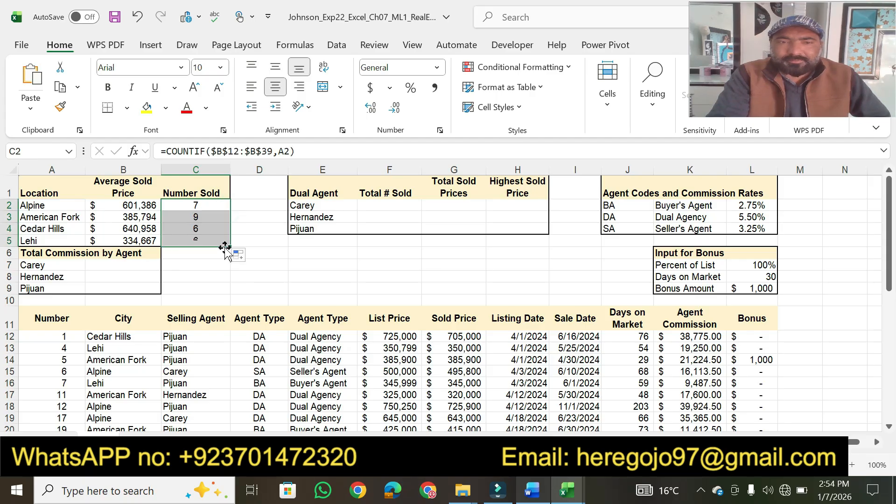
pyautogui.click(242, 256)
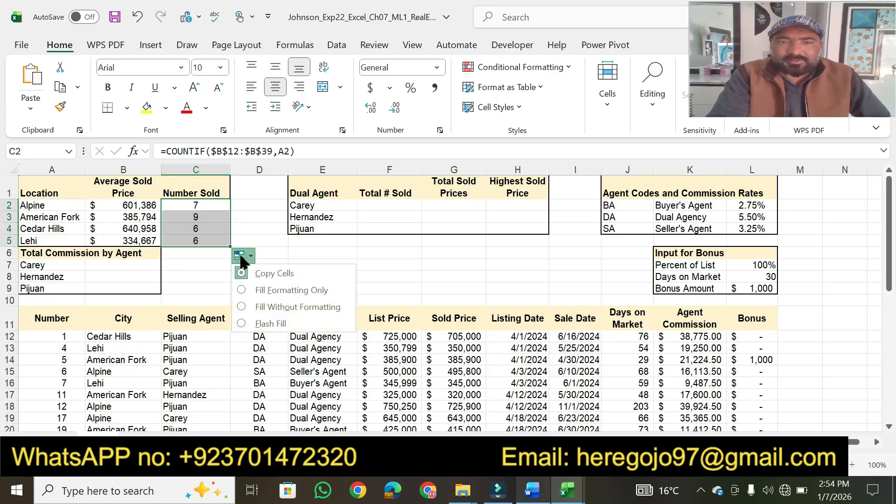
pyautogui.click(265, 304)
pyautogui.click(282, 277)
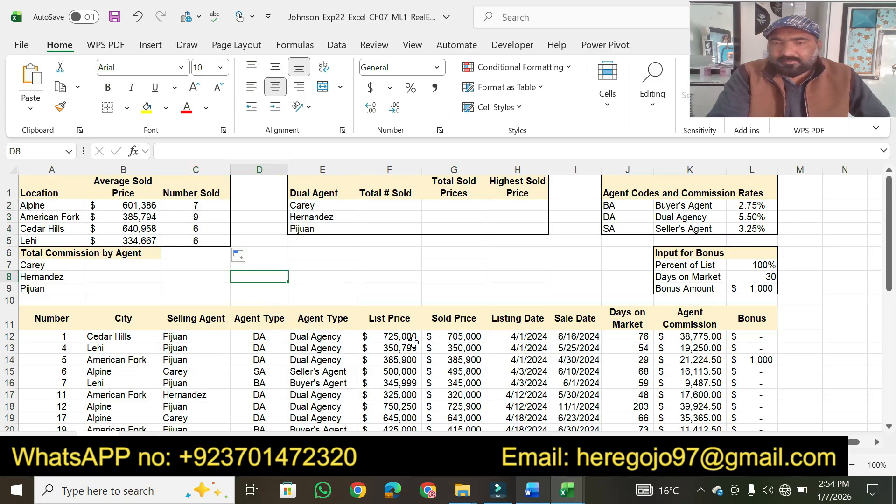
# Step: Switch to the Word instructions and highlight the points possible for step 7
pyautogui.click(532, 497)
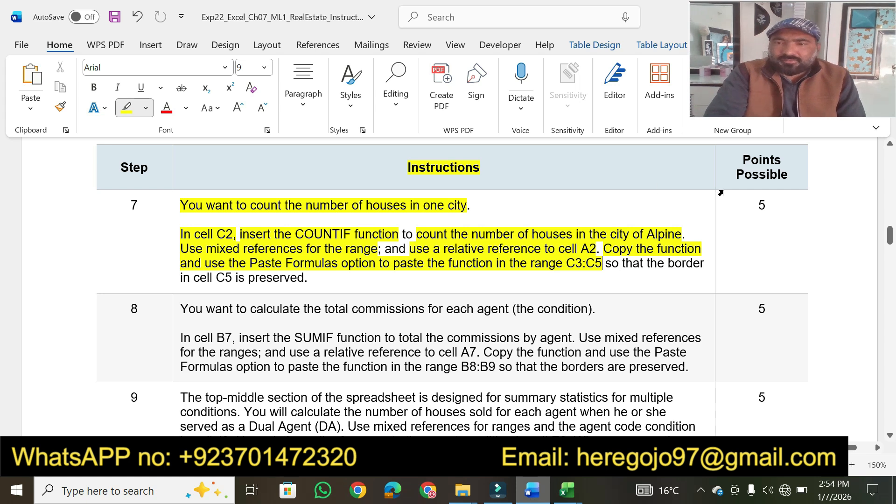
pyautogui.moveTo(765, 205); pyautogui.dragTo(754, 206)
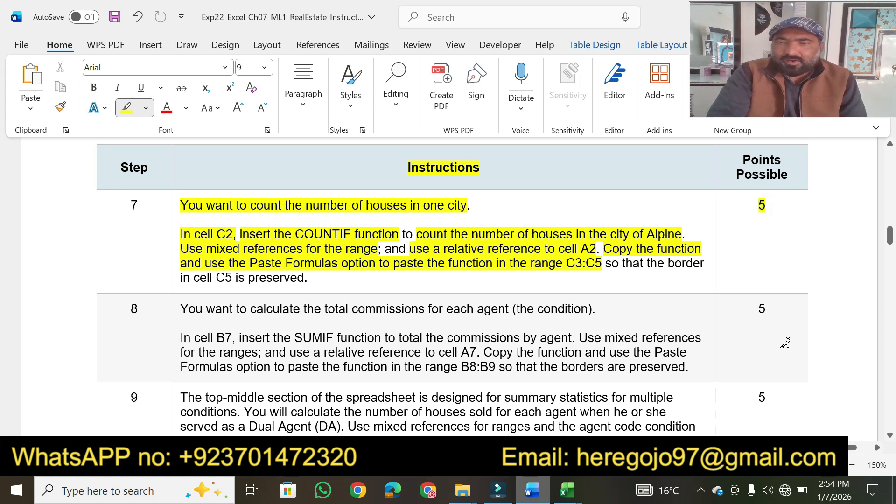
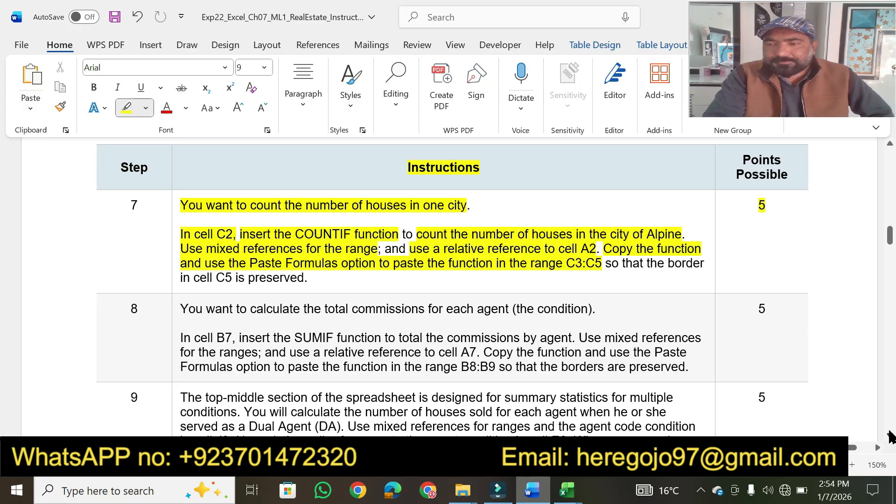
pyautogui.scroll(-3, 889, 439)
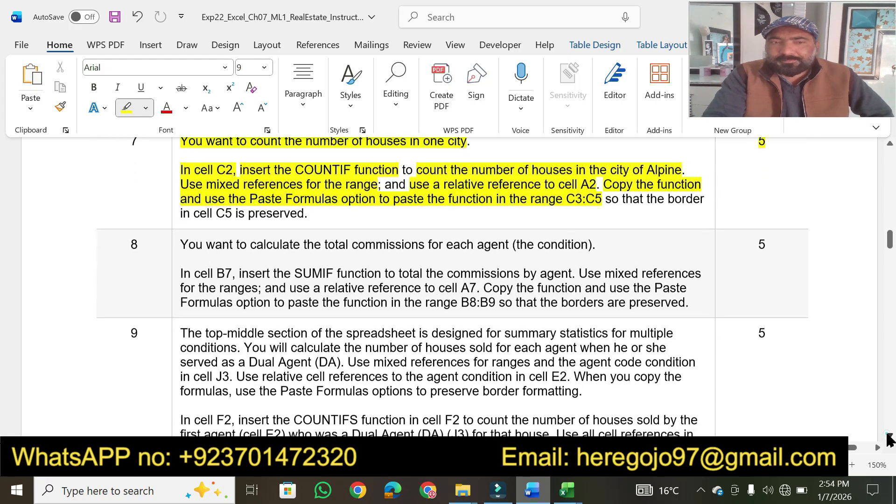
pyautogui.scroll(-3, 889, 439)
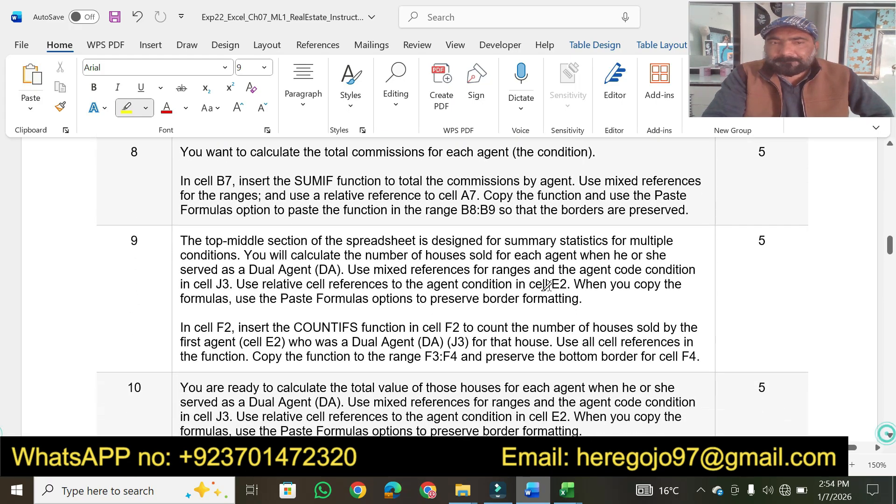
# Step: Highlight step 8's text through "insert the SUMIF function" in Word, and start a SUMIF formula in Excel cell B7
pyautogui.moveTo(182, 152); pyautogui.dragTo(587, 152)
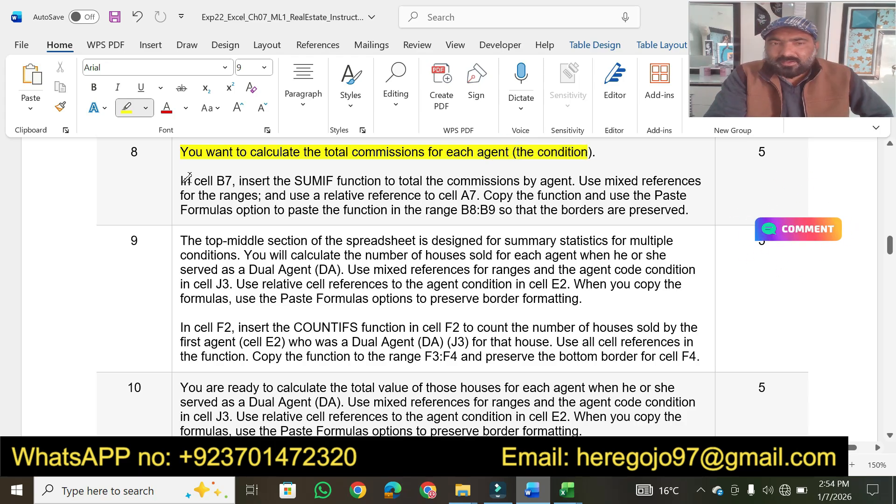
pyautogui.moveTo(180, 180); pyautogui.dragTo(381, 182)
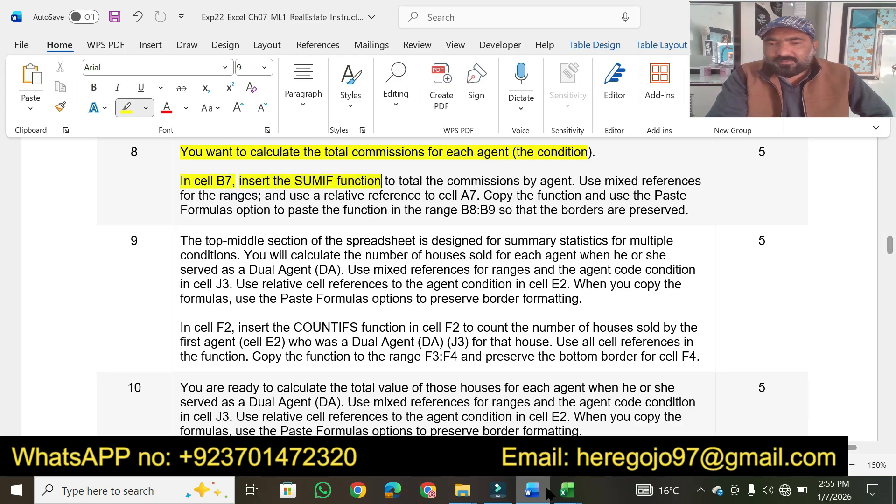
pyautogui.click(567, 490)
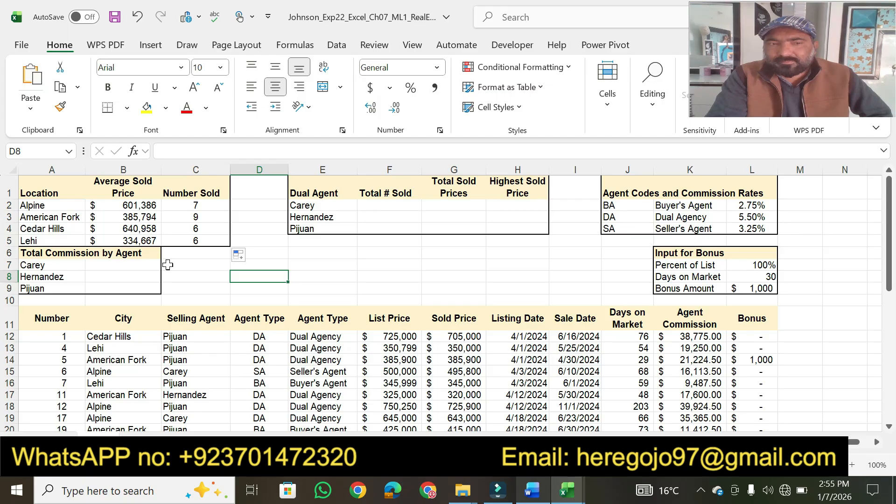
pyautogui.click(120, 265)
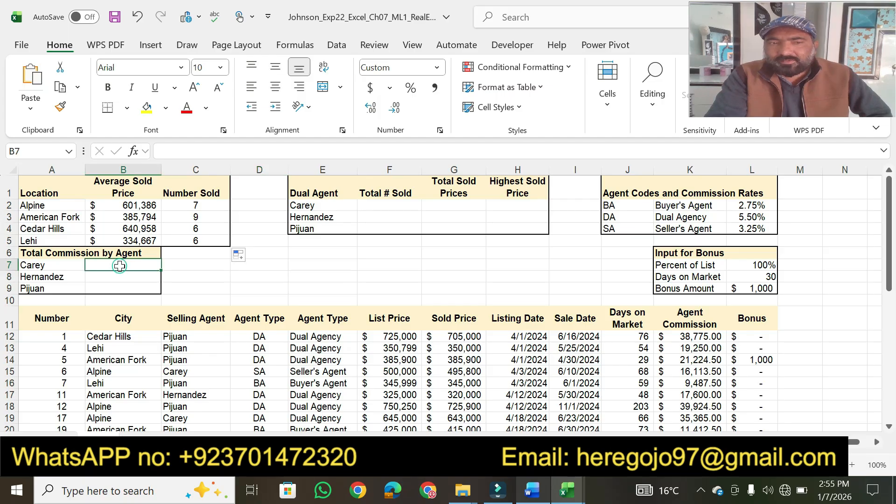
pyautogui.click(532, 491)
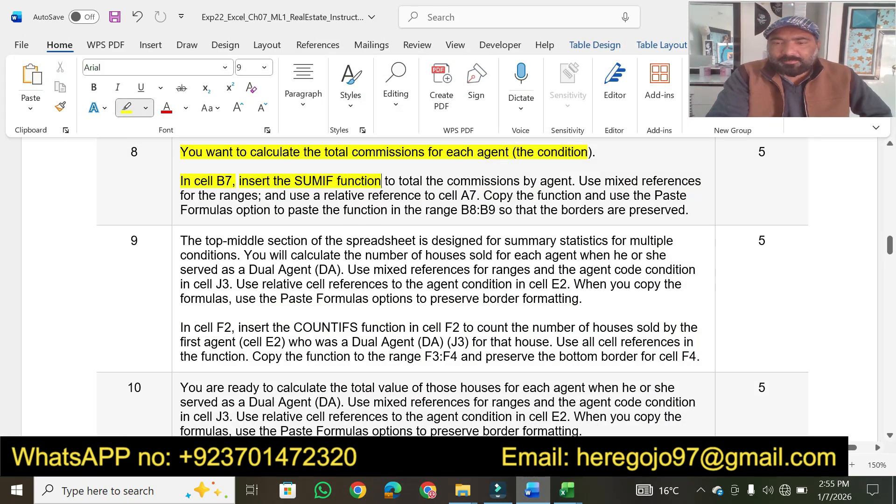
pyautogui.click(566, 490)
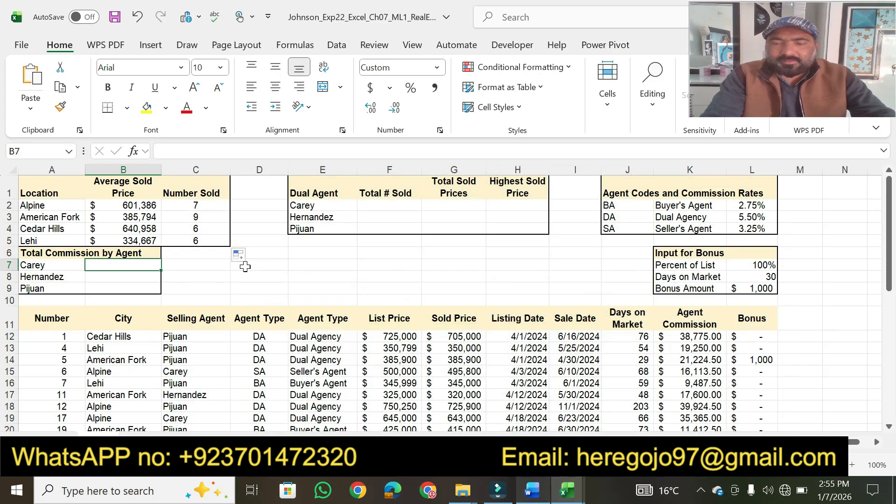
pyautogui.write('=sum')
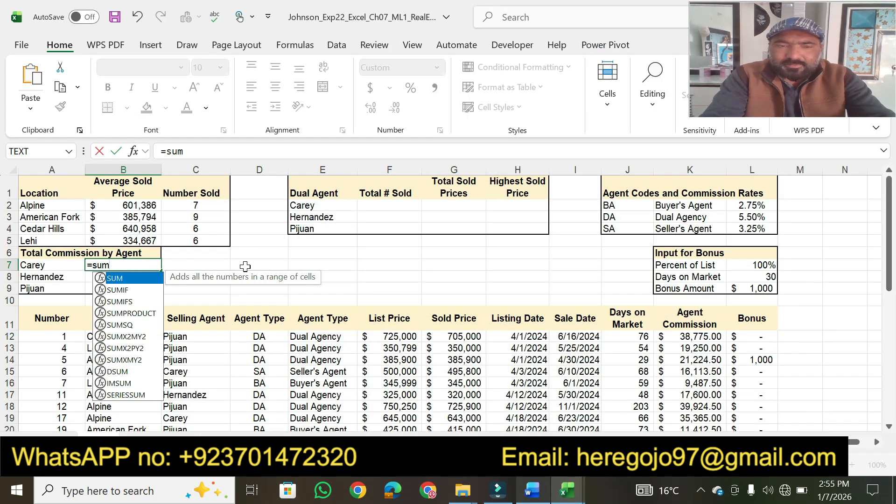
pyautogui.write('if')
pyautogui.press('Tab')
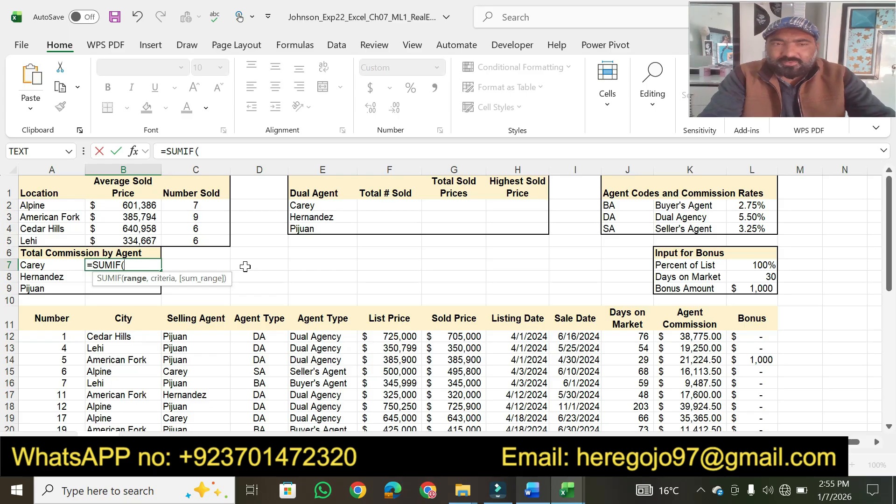
# Step: Switch to Word and highlight step 8's "to total the commissions by agent" plus the mixed and relative reference instructions
pyautogui.click(528, 499)
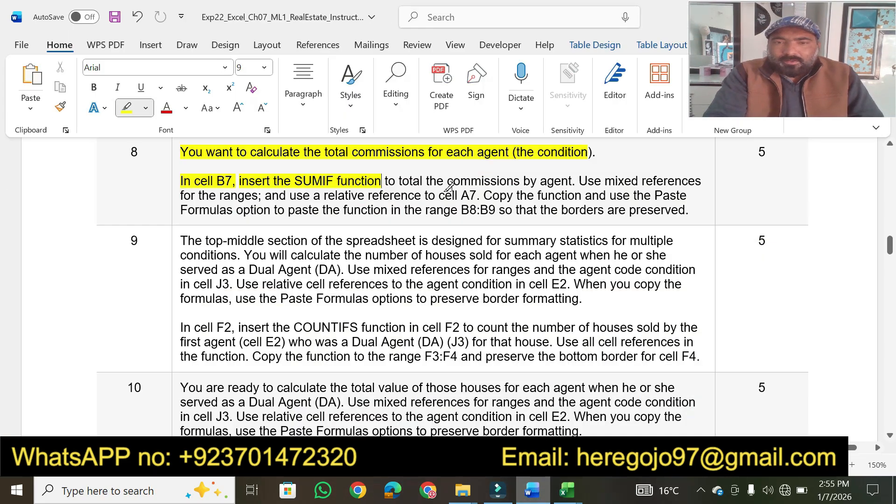
pyautogui.moveTo(386, 182); pyautogui.dragTo(571, 182)
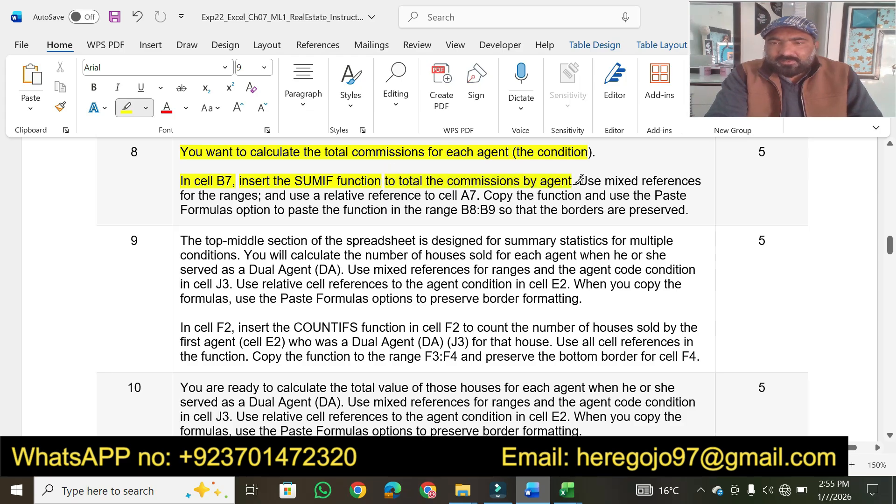
pyautogui.moveTo(577, 182)
pyautogui.mouseDown()
pyautogui.moveTo(568, 193)
pyautogui.moveTo(495, 191)
pyautogui.moveTo(651, 195)
pyautogui.mouseUp()
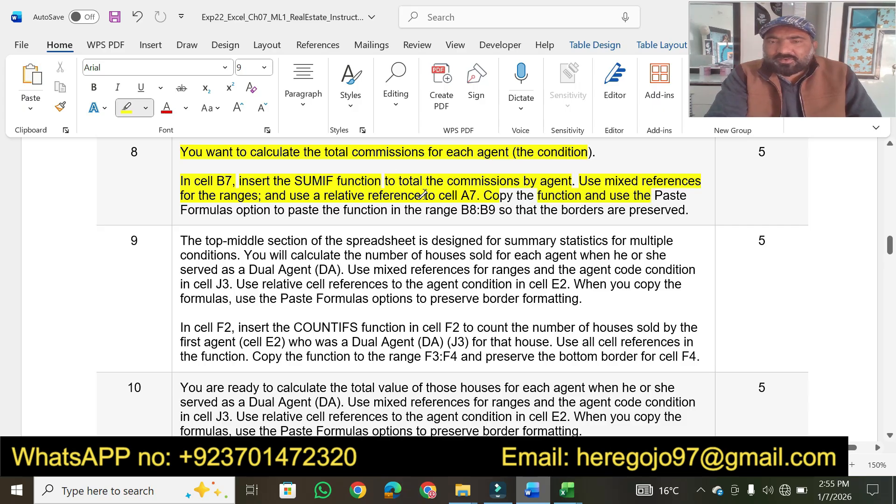
# Step: Return to Excel and set the criteria range of B7's SUMIF formula to the selling agents in C12:C39
pyautogui.click(537, 499)
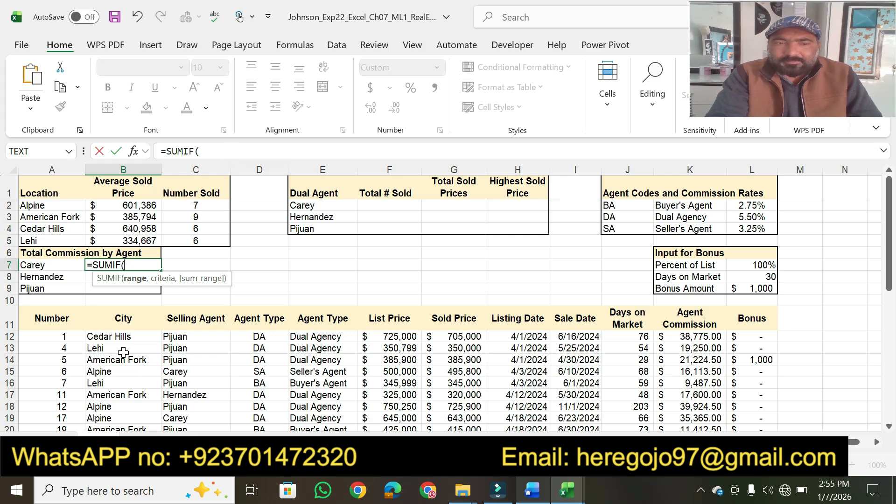
pyautogui.moveTo(106, 337); pyautogui.dragTo(106, 401)
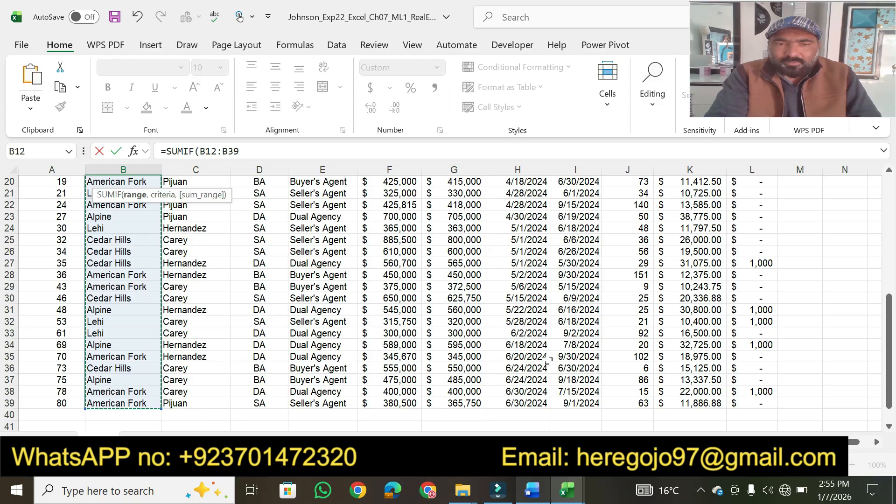
pyautogui.moveTo(889, 394); pyautogui.dragTo(888, 277)
pyautogui.click(185, 333)
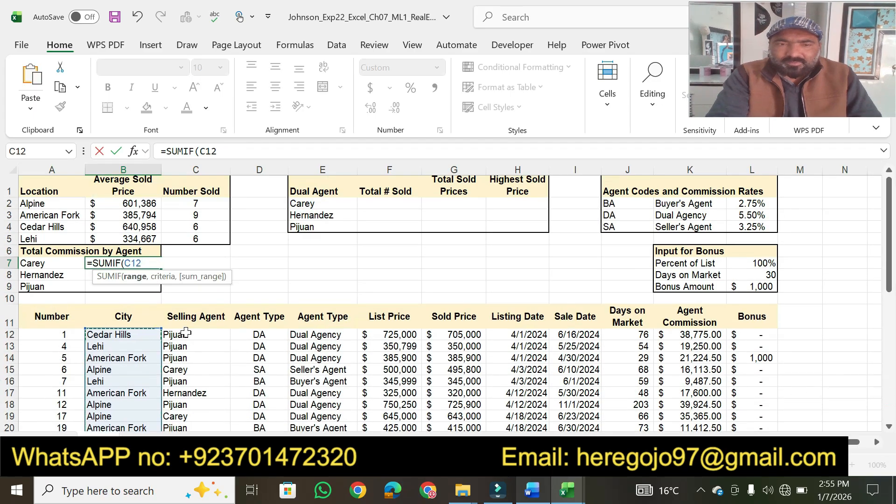
pyautogui.moveTo(179, 332); pyautogui.dragTo(201, 399)
pyautogui.click(247, 154)
pyautogui.write(',')
# Step: Make the criteria range in B7's SUMIF formula absolute as $C$12:$C$39
pyautogui.moveTo(241, 150); pyautogui.dragTo(216, 157)
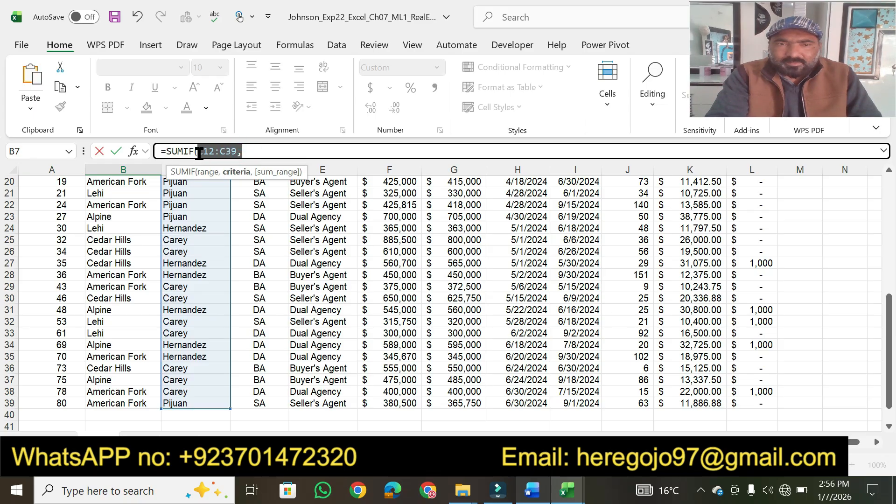
pyautogui.press('F4')
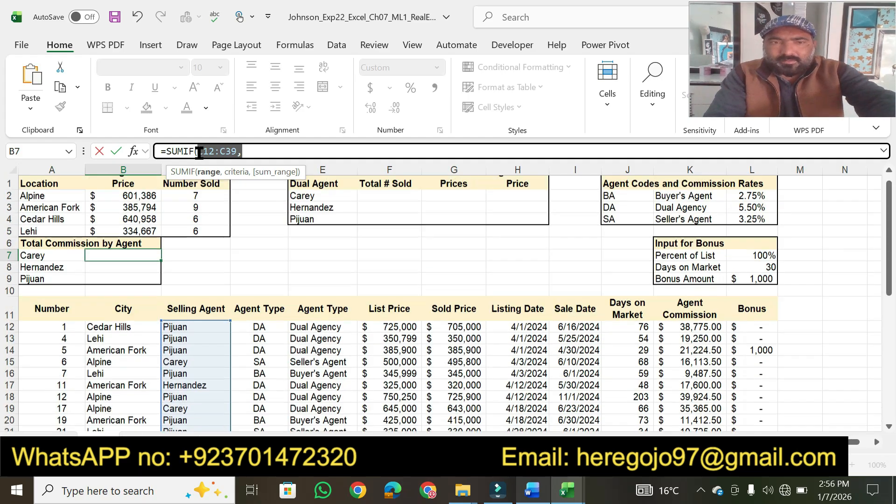
pyautogui.click(258, 149)
pyautogui.moveTo(237, 151); pyautogui.dragTo(196, 150)
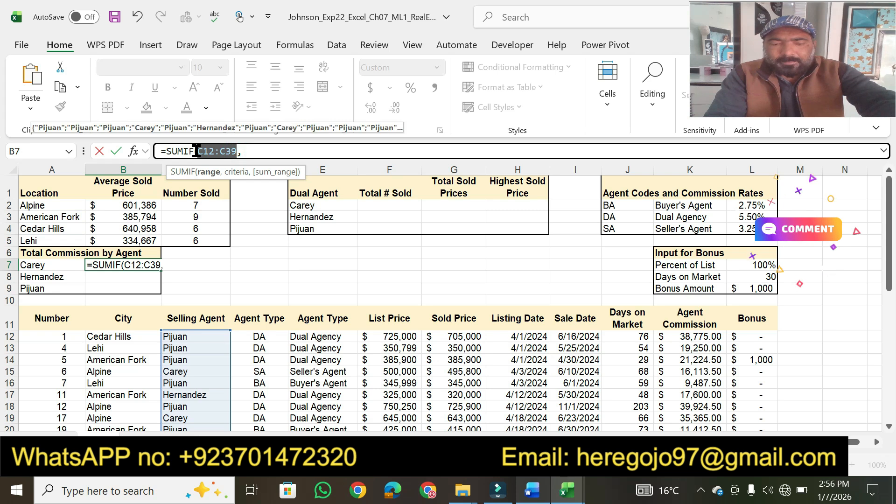
pyautogui.press('F4')
pyautogui.click(280, 151)
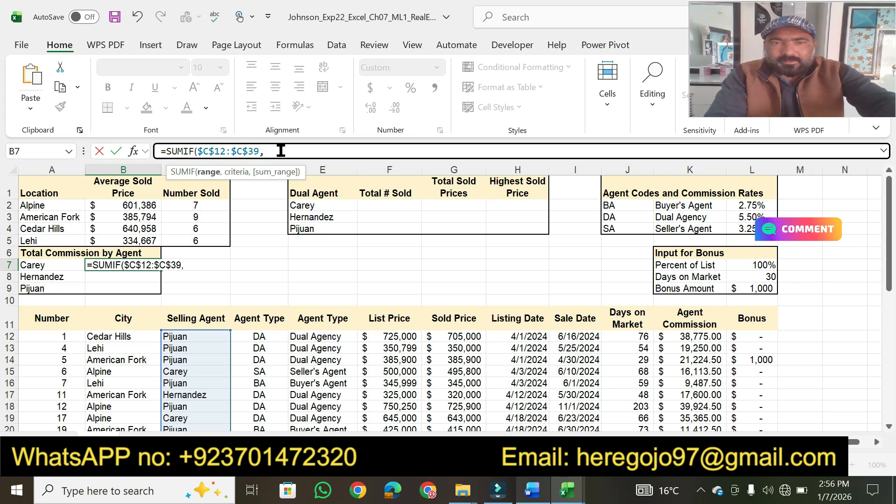
# Step: Complete cell B7 as =SUMIF($C$12:$C$39,A7,$K$12:$K$39), using the agent commissions as the sum range
pyautogui.click(56, 266)
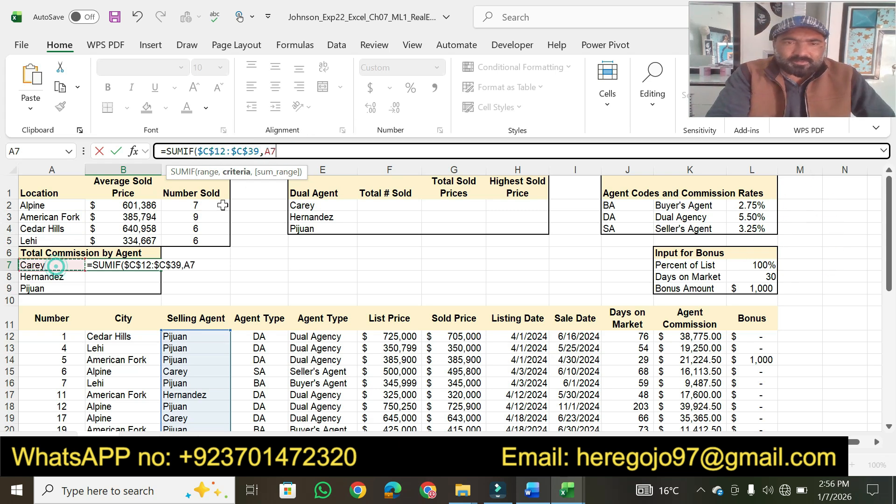
pyautogui.write(',')
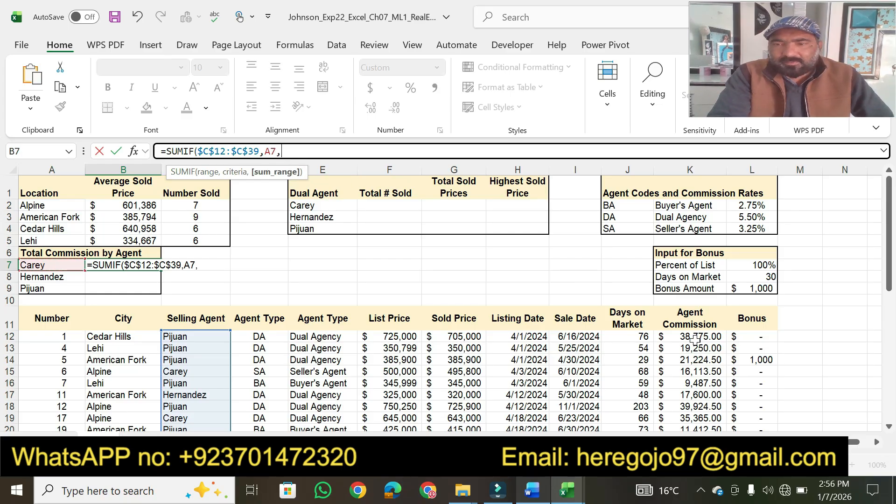
pyautogui.moveTo(684, 337); pyautogui.dragTo(689, 392)
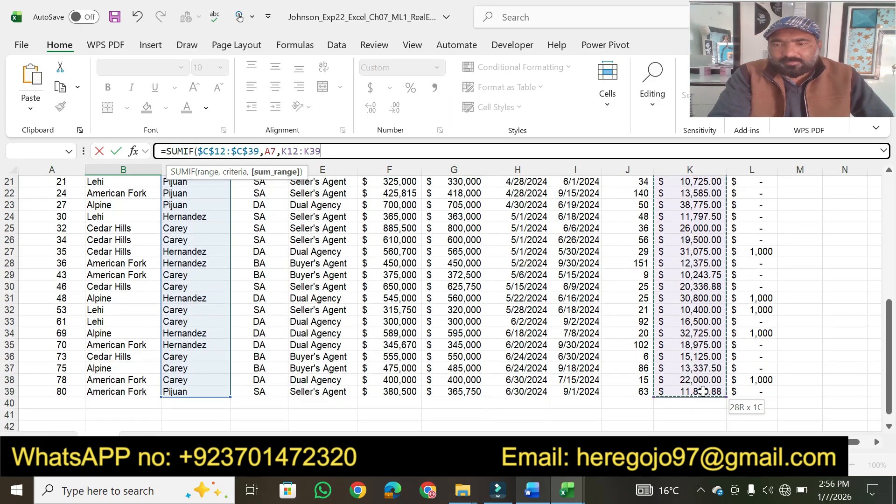
pyautogui.doubleClick(284, 151)
pyautogui.press('F4')
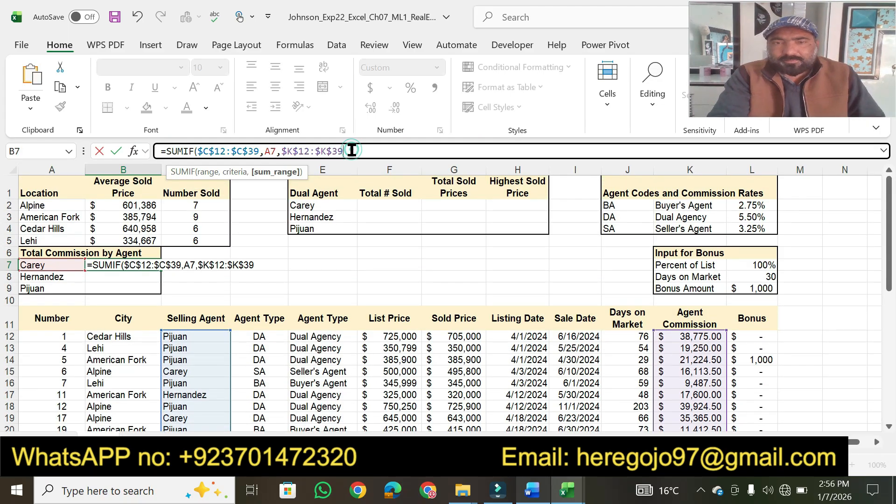
pyautogui.click(352, 151)
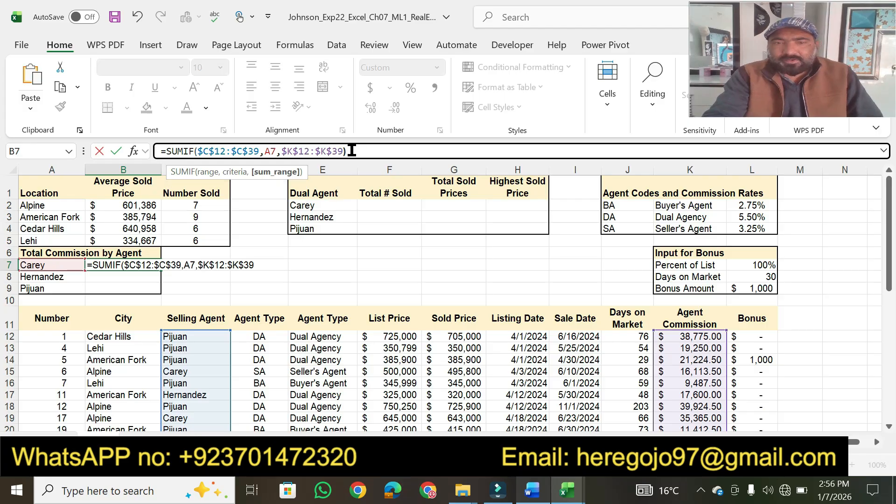
pyautogui.press('Return')
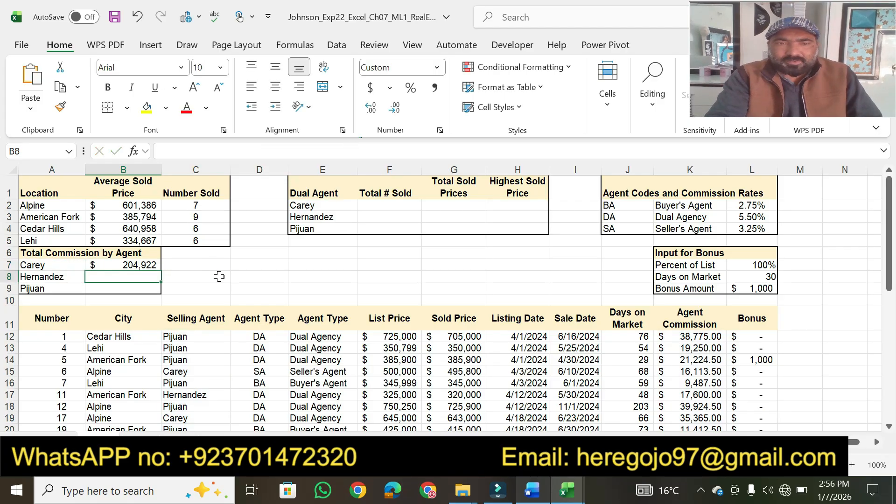
# Step: Highlight step 8's B8:B9 paste and border instructions in Word, and fill Excel cell B7's formula down through B9 without formatting
pyautogui.click(531, 490)
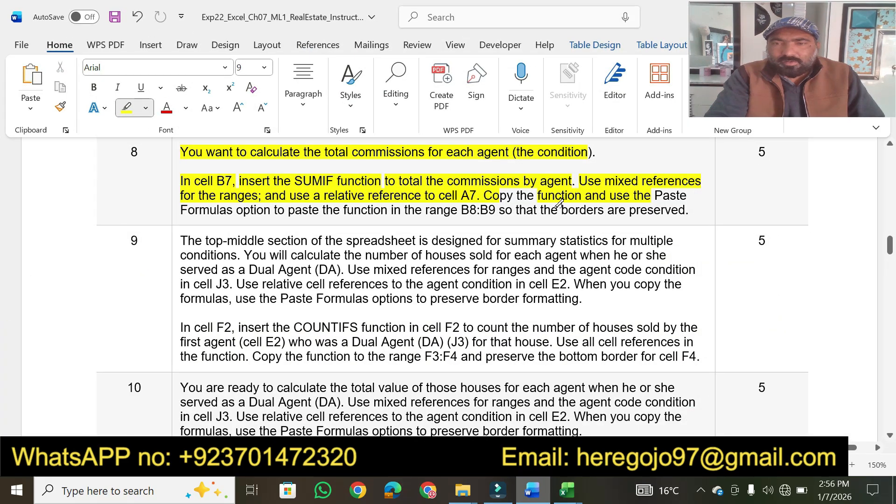
pyautogui.moveTo(274, 209); pyautogui.dragTo(686, 209)
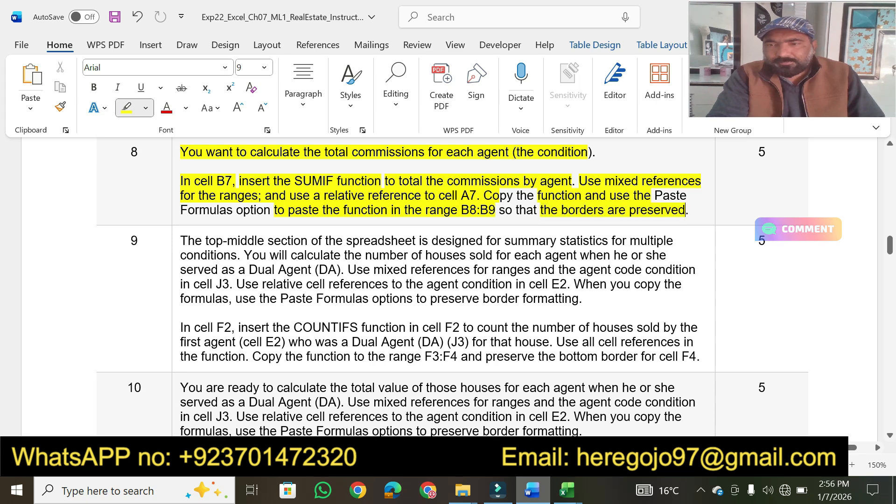
pyautogui.click(567, 490)
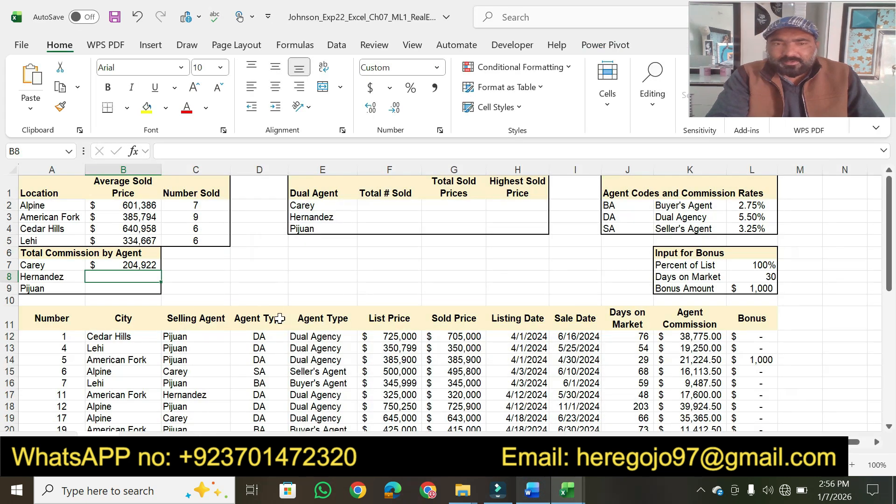
pyautogui.click(146, 264)
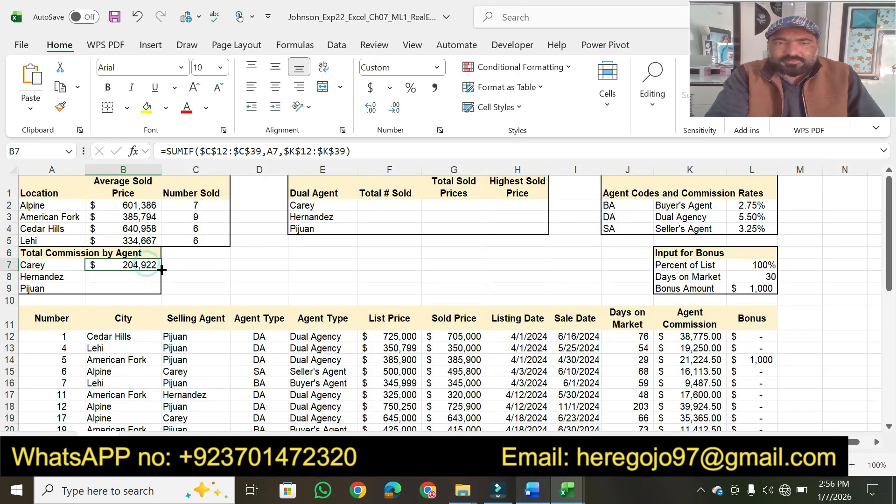
pyautogui.moveTo(161, 270); pyautogui.dragTo(162, 291)
pyautogui.click(177, 305)
pyautogui.click(200, 355)
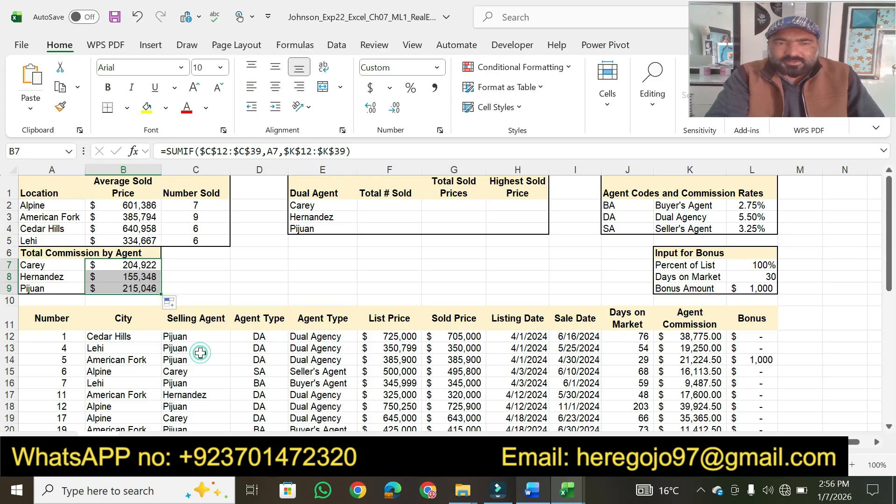
pyautogui.click(259, 280)
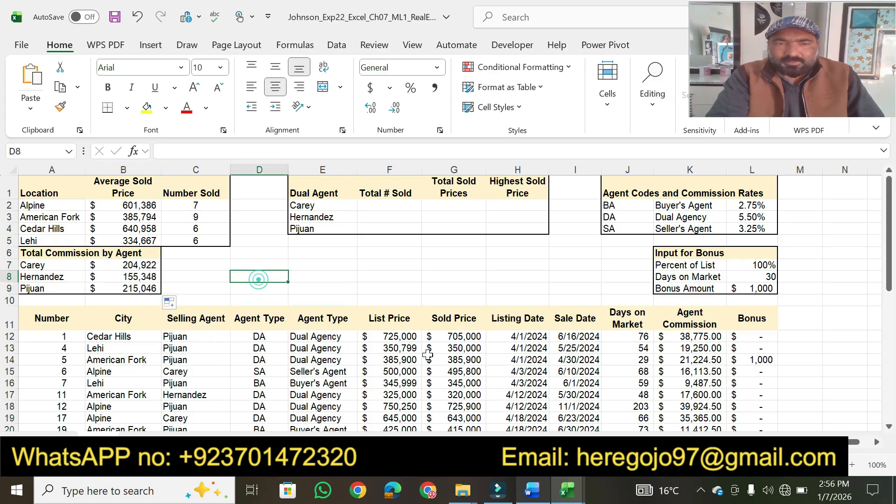
# Step: In Word, highlight step 8's points possible and step 9's phrases on summary statistics and calculating the number of houses sold for each agent
pyautogui.click(533, 490)
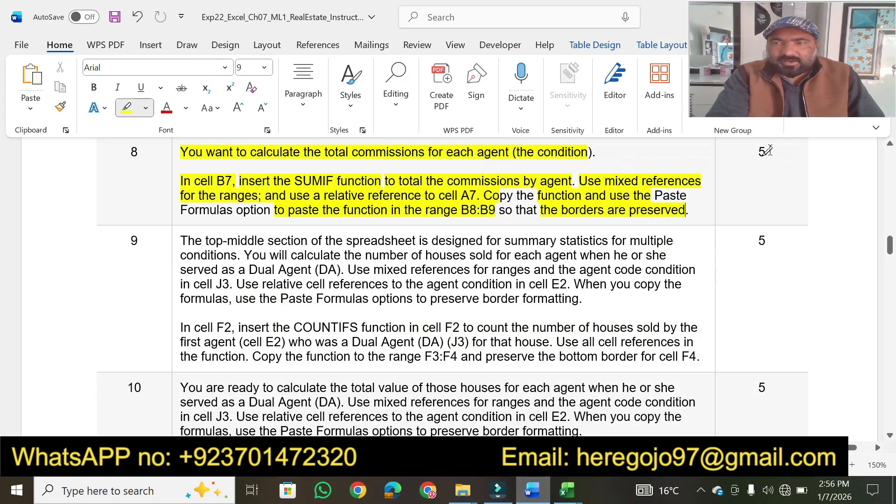
pyautogui.moveTo(756, 151); pyautogui.dragTo(768, 153)
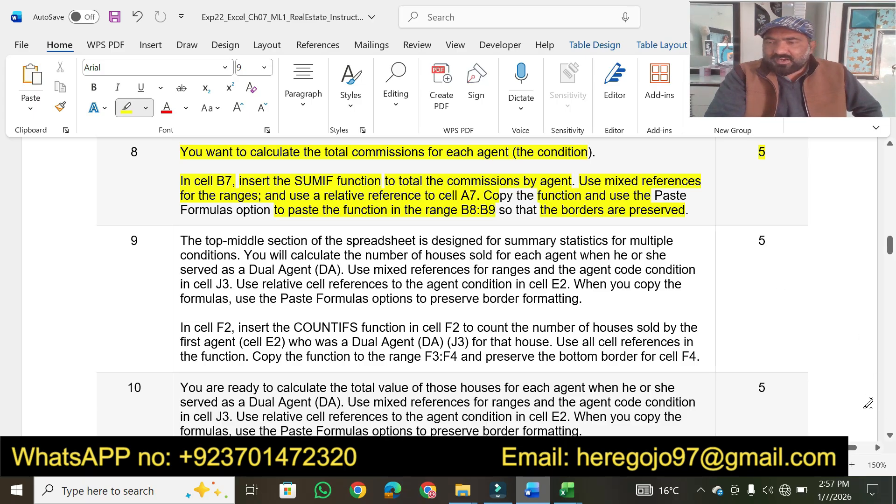
pyautogui.scroll(-3, 892, 441)
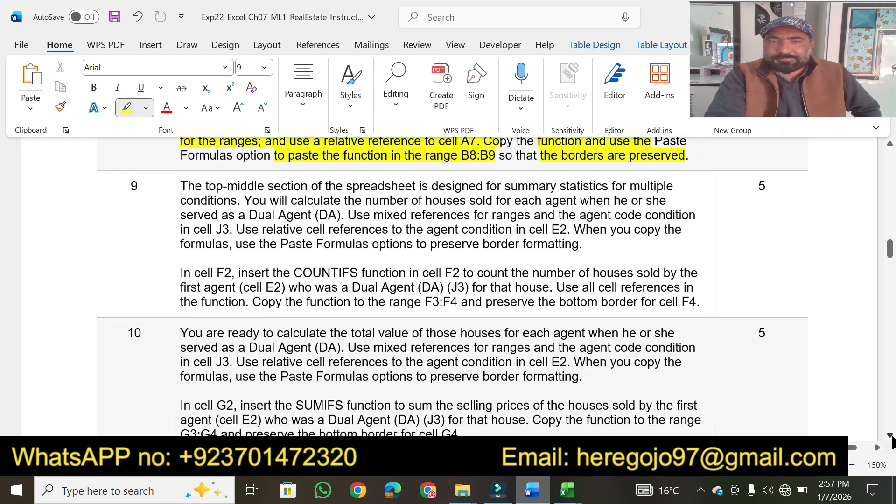
pyautogui.moveTo(206, 151); pyautogui.dragTo(607, 149)
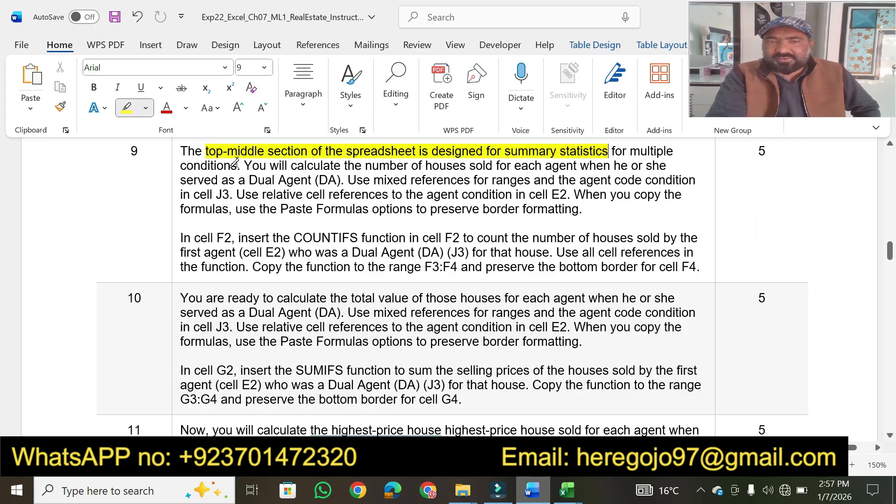
pyautogui.moveTo(290, 164); pyautogui.dragTo(630, 164)
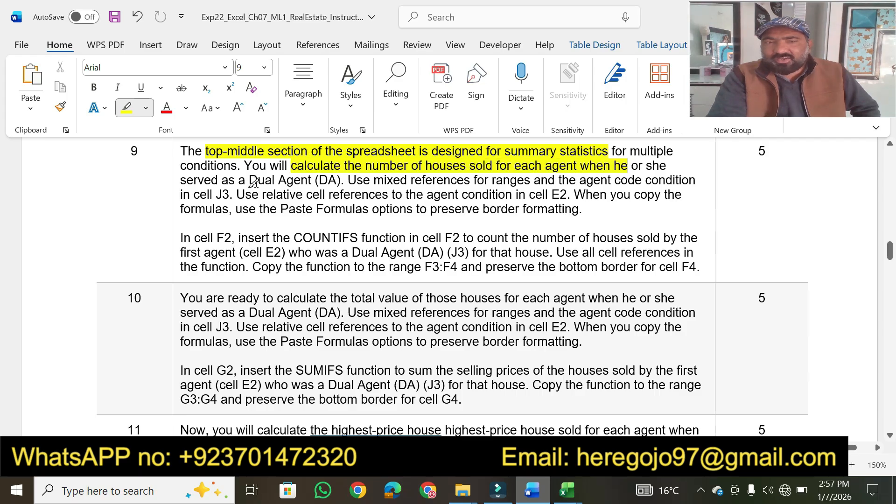
# Step: In step 9's first paragraph, highlight the phrases on Dual Agent (DA), the J3 and E2 references, copying the formulas and preserving border formatting
pyautogui.moveTo(248, 178); pyautogui.dragTo(338, 179)
pyautogui.moveTo(493, 181)
pyautogui.mouseDown()
pyautogui.moveTo(612, 182)
pyautogui.moveTo(629, 193)
pyautogui.mouseUp()
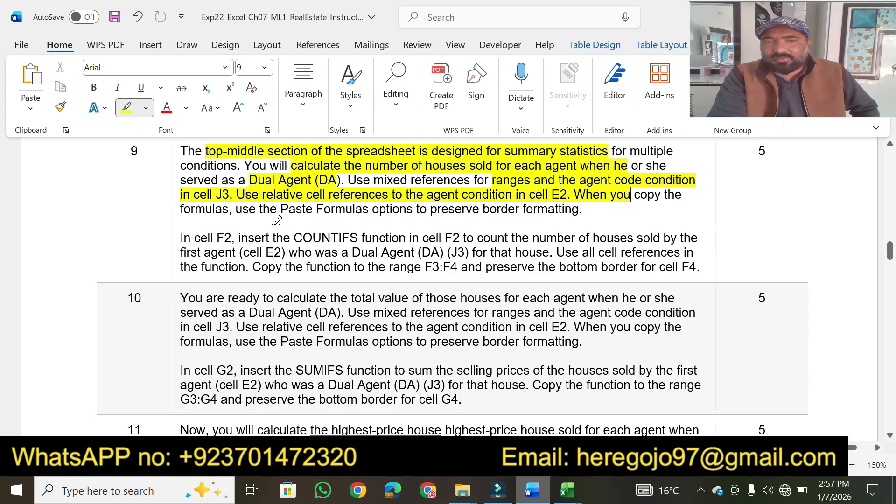
pyautogui.moveTo(277, 210)
pyautogui.mouseDown()
pyautogui.moveTo(471, 210)
pyautogui.moveTo(530, 199)
pyautogui.moveTo(482, 214)
pyautogui.moveTo(427, 218)
pyautogui.moveTo(430, 211)
pyautogui.mouseUp()
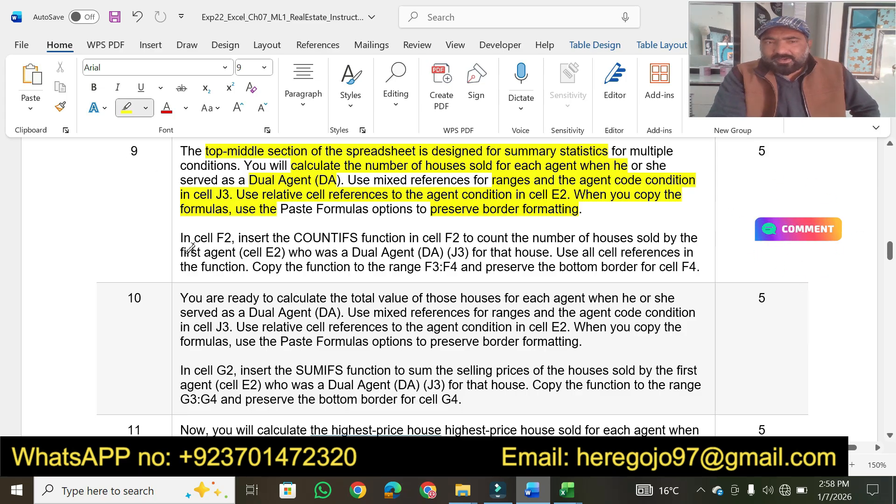
# Step: Highlight step 9's key COUNTIFS phrases on F2, E2, J3, the F3:F4 copy range and F4's bottom border, plus its points possible
pyautogui.moveTo(195, 240); pyautogui.dragTo(660, 238)
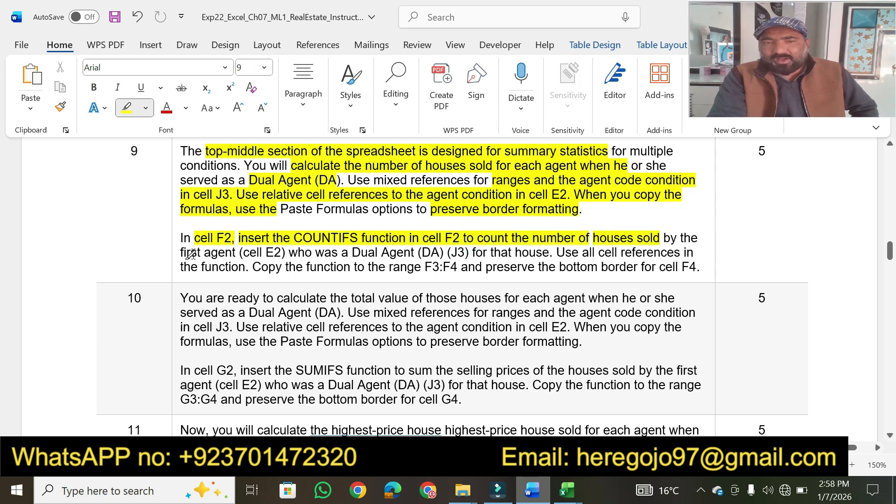
pyautogui.moveTo(180, 252); pyautogui.dragTo(282, 252)
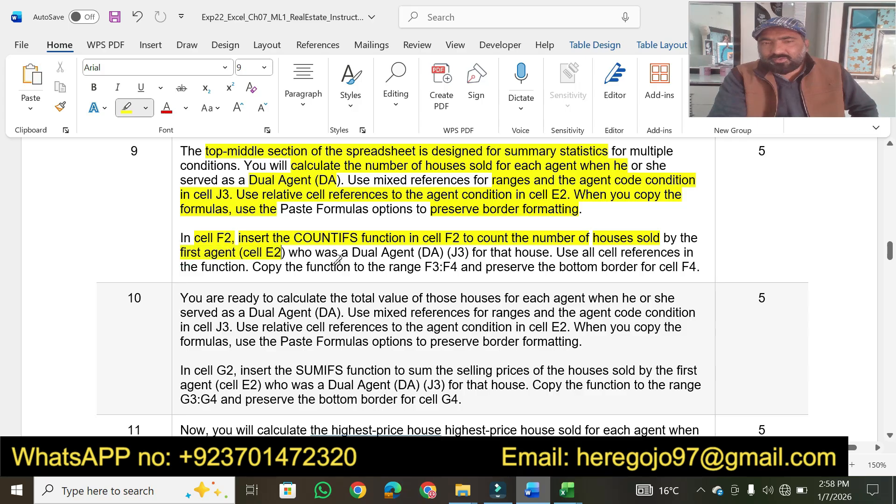
pyautogui.moveTo(352, 252); pyautogui.dragTo(458, 252)
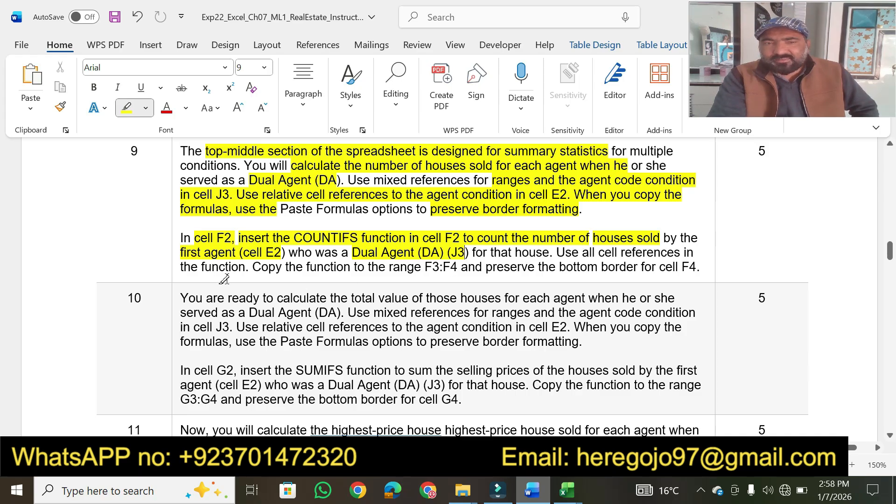
pyautogui.moveTo(309, 269); pyautogui.dragTo(698, 269)
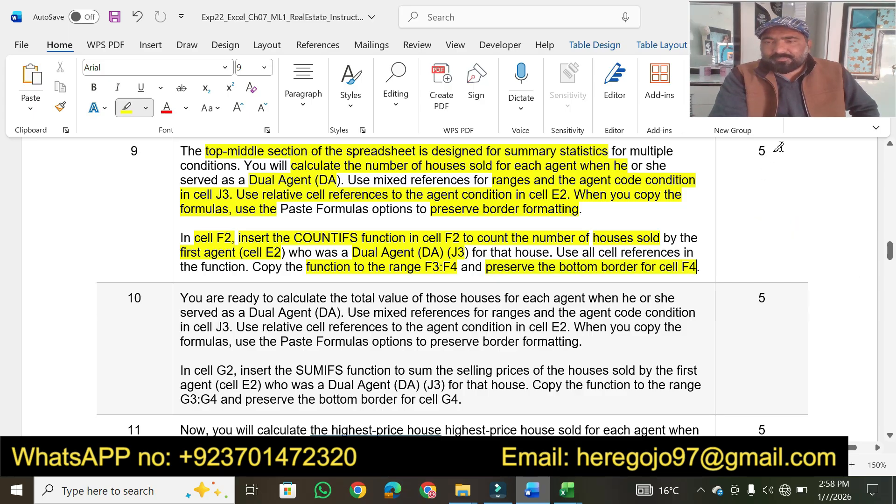
pyautogui.moveTo(763, 149); pyautogui.dragTo(758, 151)
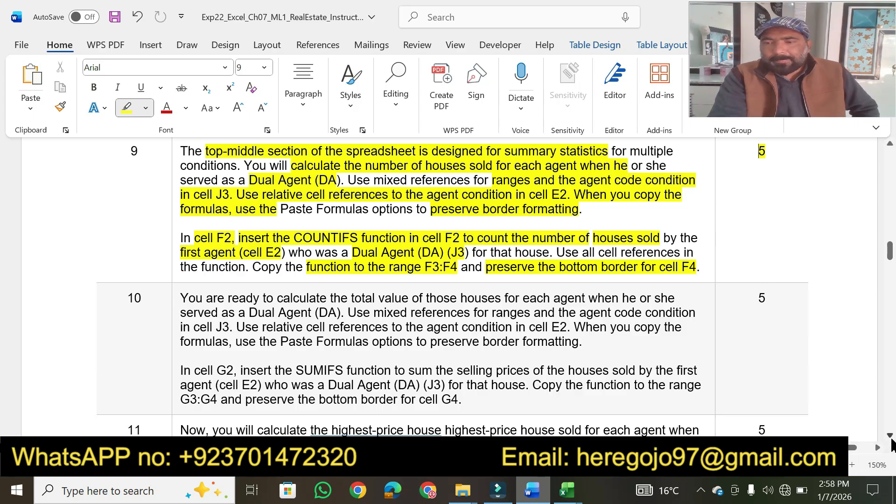
# Step: Highlight step 10's key SUMIFS phrases on G2, E2, J3, copying to G3:G4 and preserving G4's bottom border, plus its points possible
pyautogui.click(889, 434)
pyautogui.click(891, 436)
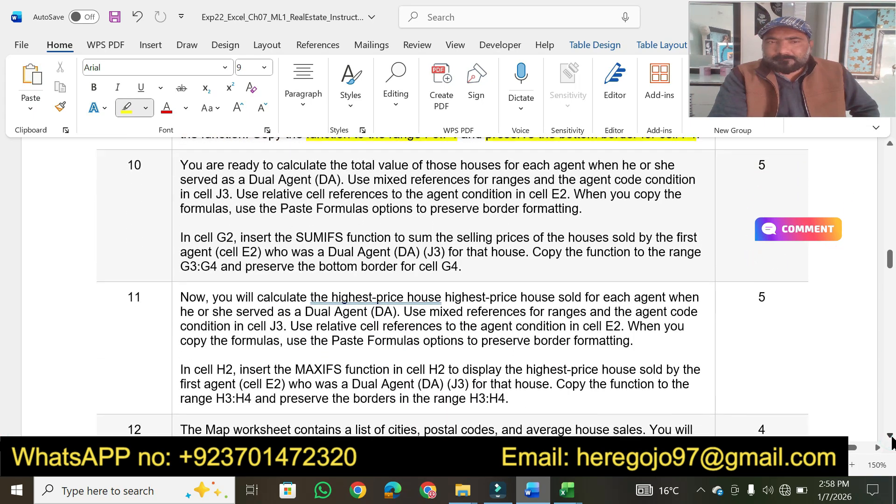
pyautogui.click(891, 436)
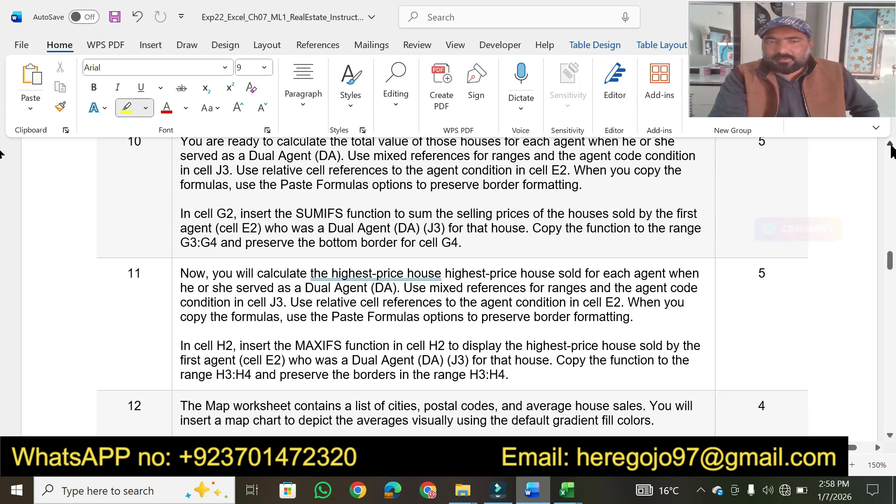
pyautogui.click(890, 144)
pyautogui.moveTo(181, 224)
pyautogui.mouseDown()
pyautogui.moveTo(636, 226)
pyautogui.moveTo(626, 223)
pyautogui.mouseUp()
pyautogui.moveTo(205, 242); pyautogui.dragTo(268, 239)
pyautogui.moveTo(332, 239); pyautogui.dragTo(437, 238)
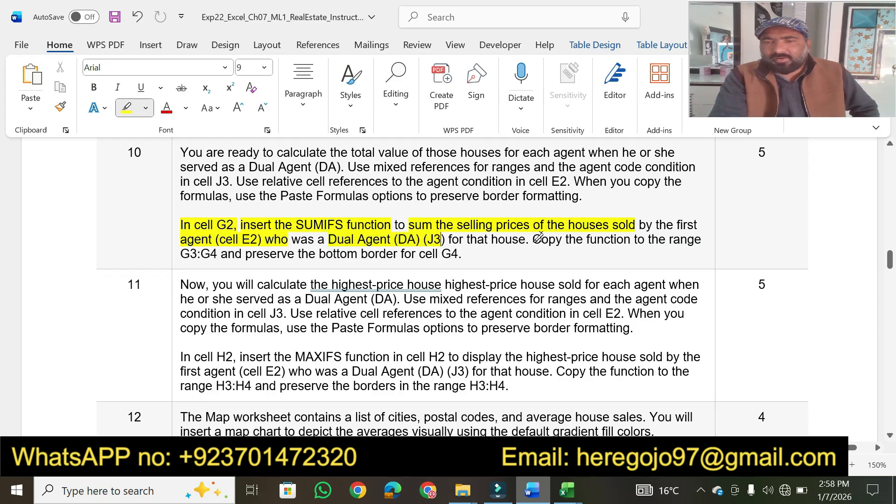
pyautogui.moveTo(536, 239); pyautogui.dragTo(536, 250)
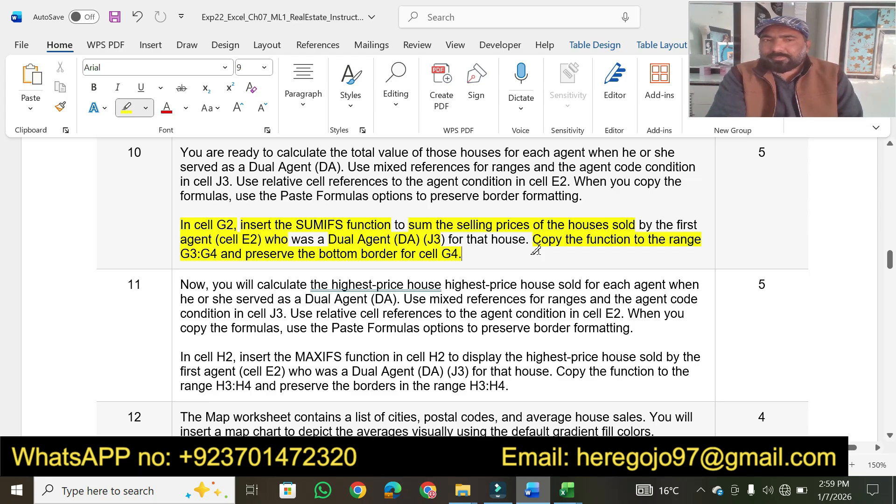
pyautogui.moveTo(758, 150); pyautogui.dragTo(754, 152)
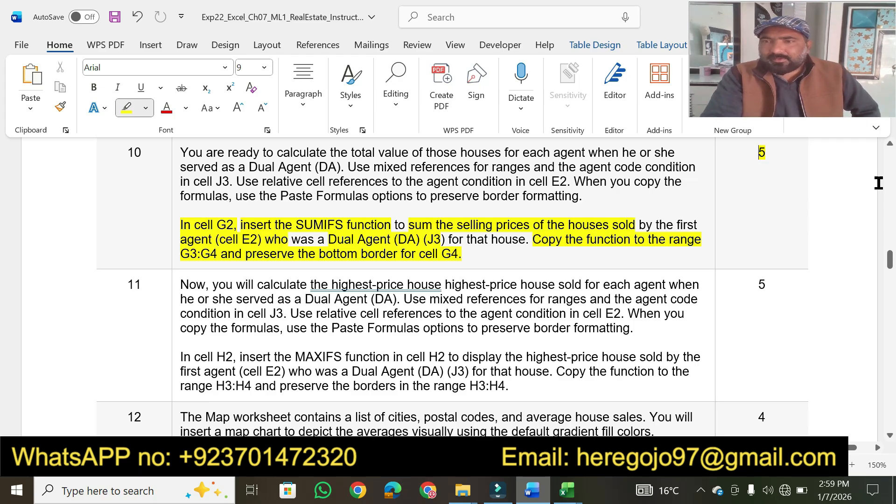
# Step: Review the highlighted instructions from the project description through step 10, and return to the beginning of the document
pyautogui.moveTo(889, 259); pyautogui.dragTo(890, 164)
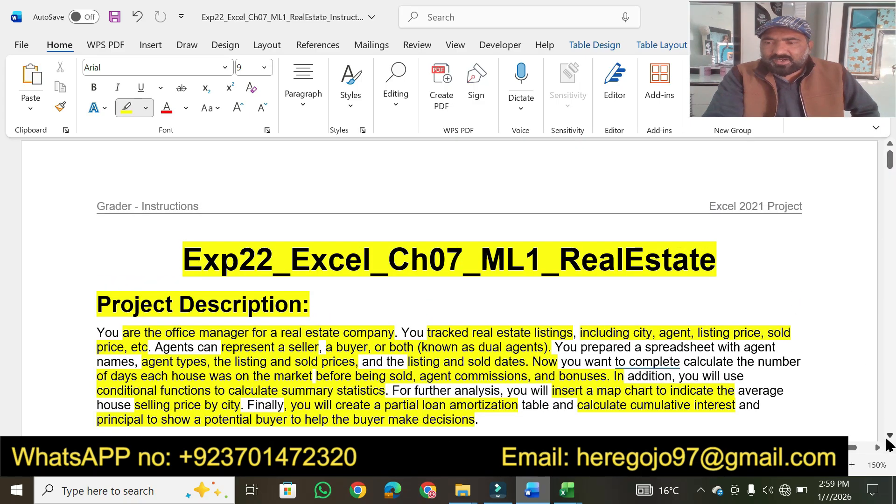
pyautogui.click(890, 435)
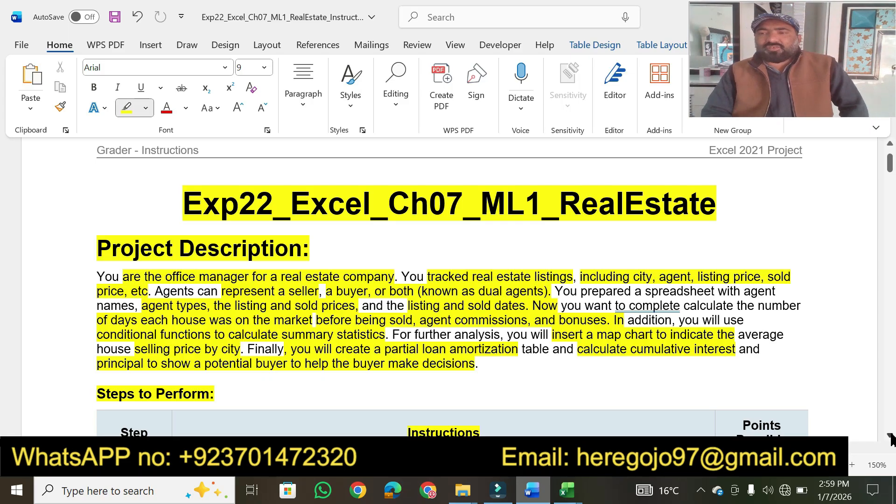
pyautogui.scroll(-2, 891, 439)
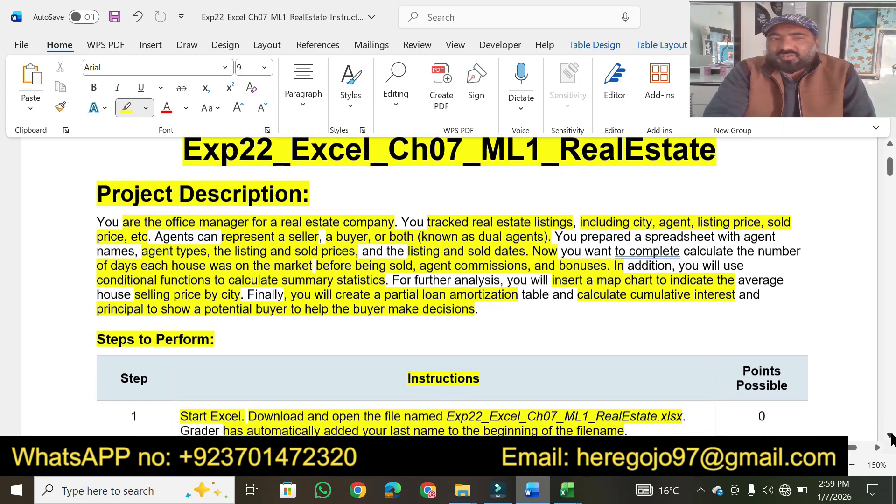
pyautogui.scroll(-4, 891, 439)
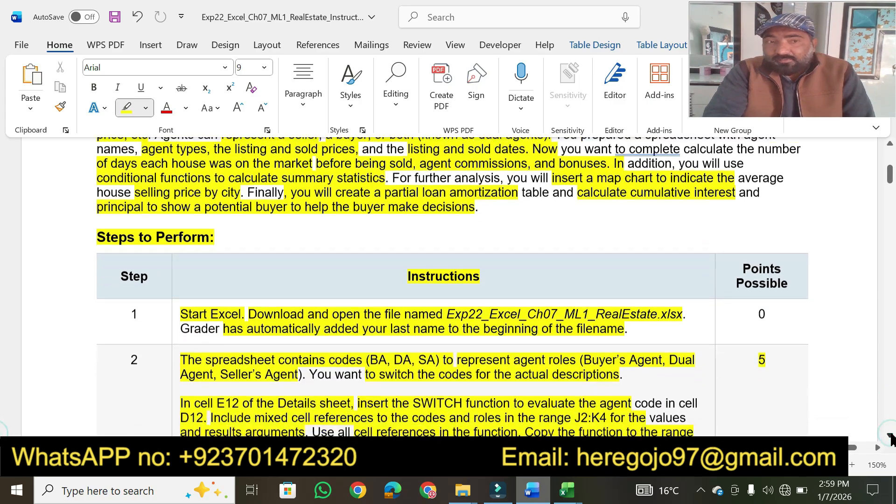
pyautogui.scroll(-7, 892, 439)
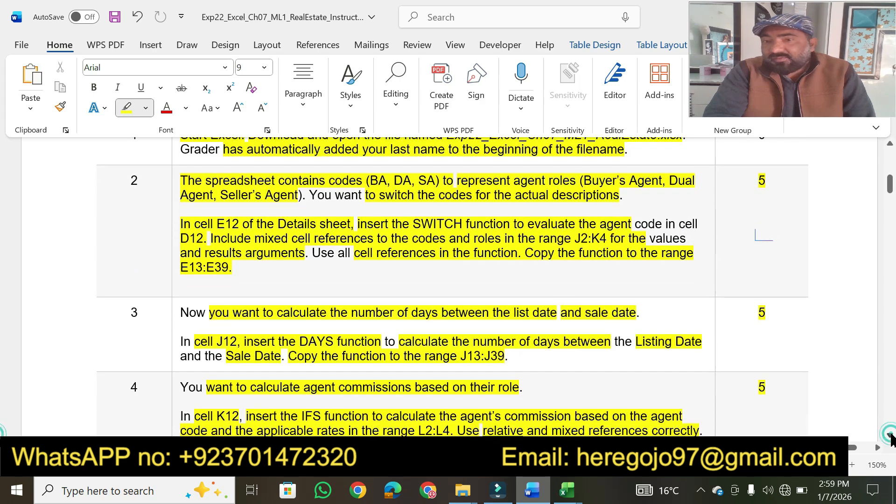
pyautogui.scroll(-2, 891, 439)
pyautogui.scroll(-2, 891, 439)
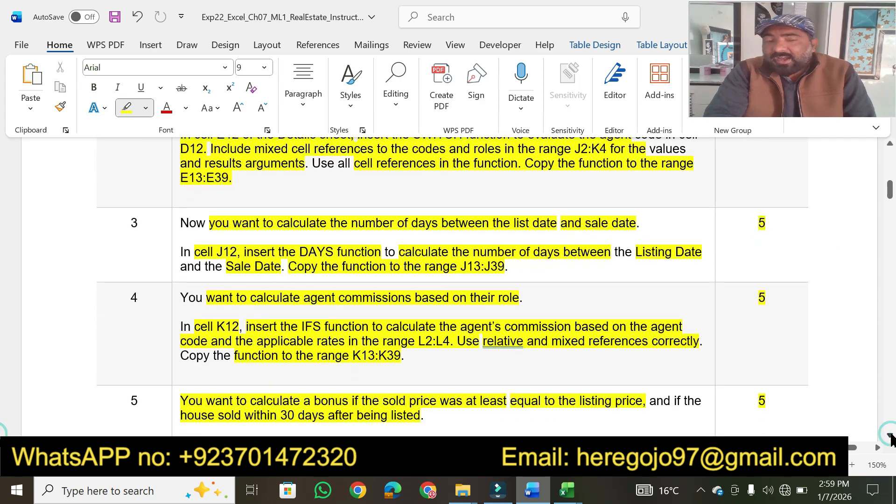
pyautogui.click(890, 144)
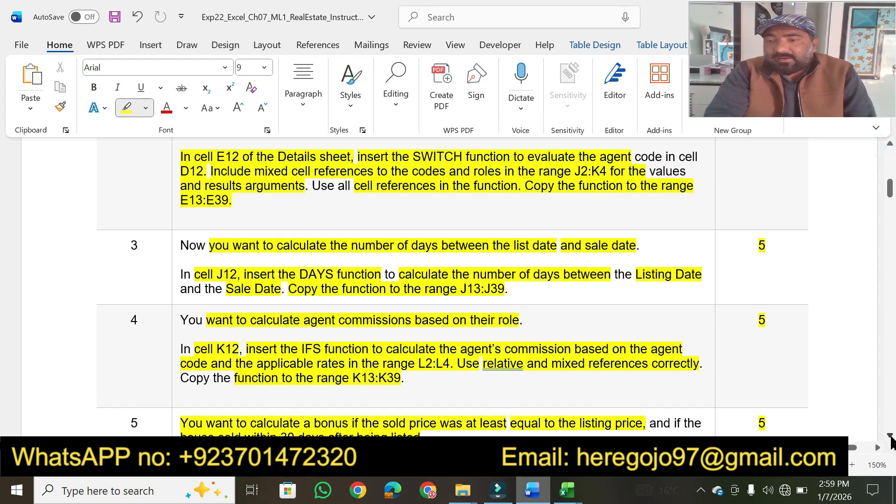
pyautogui.click(890, 435)
pyautogui.scroll(-4, 890, 439)
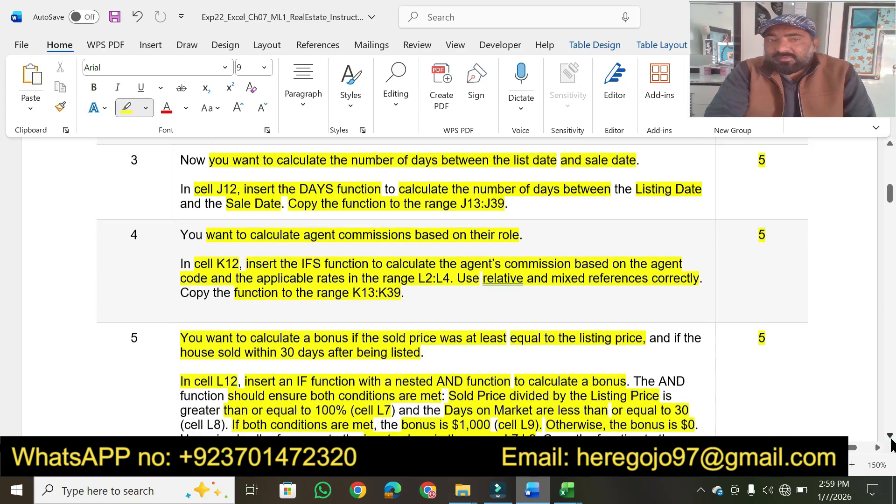
pyautogui.click(890, 437)
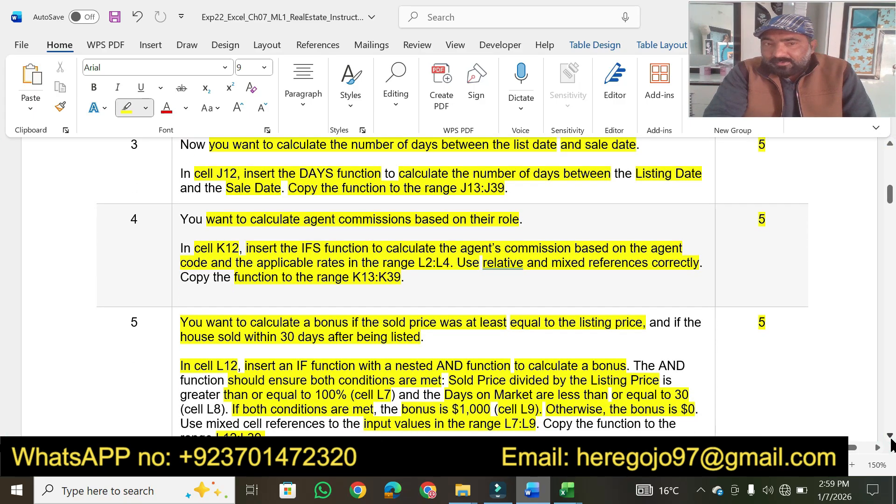
pyautogui.scroll(-3, 892, 445)
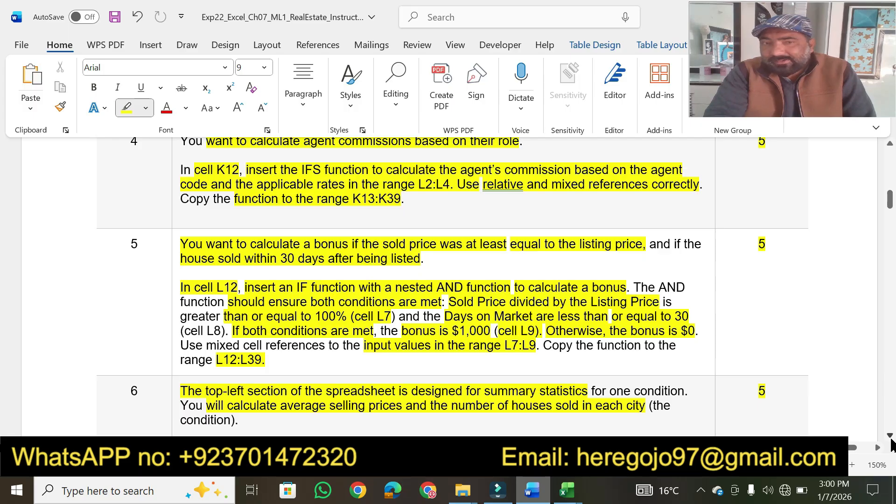
pyautogui.scroll(-5, 892, 444)
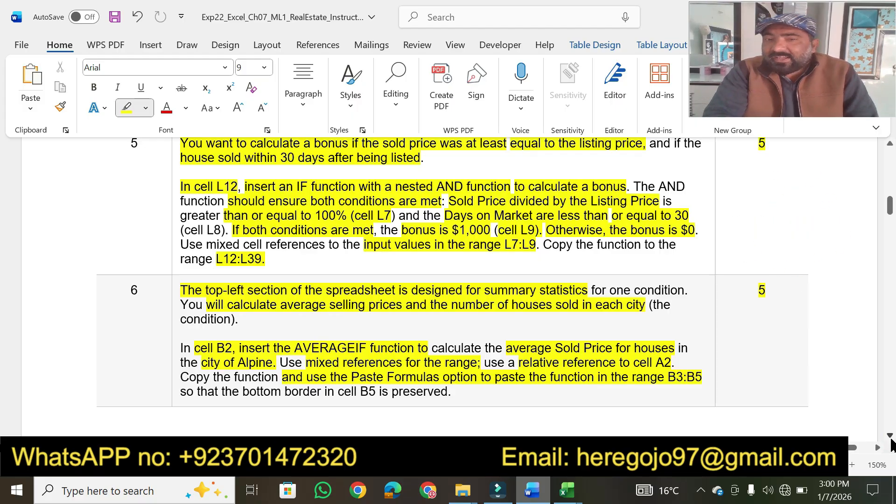
pyautogui.scroll(-4, 891, 441)
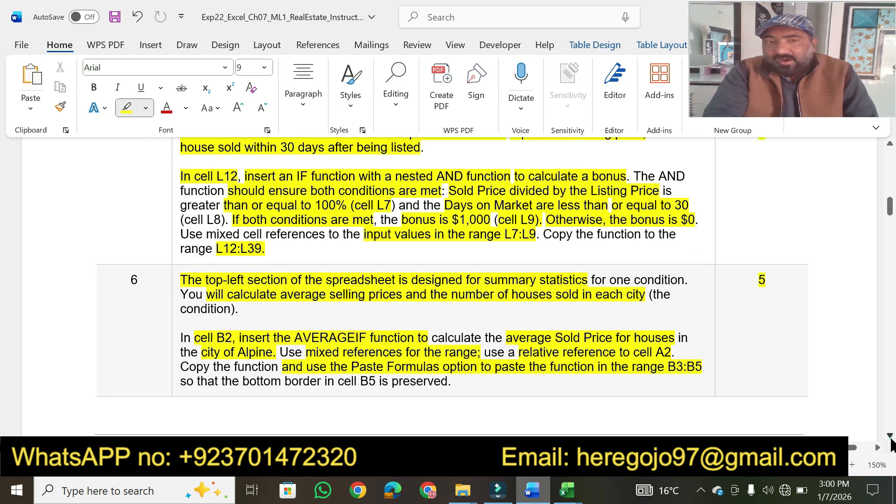
pyautogui.scroll(-3, 890, 441)
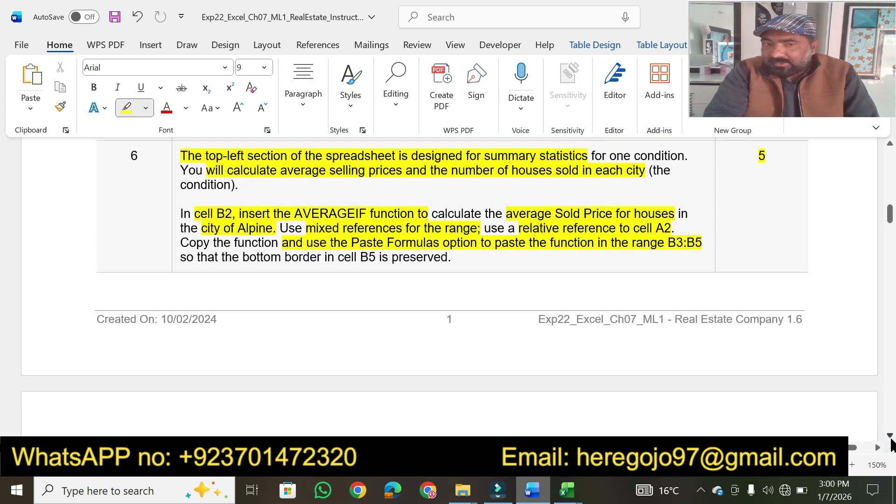
pyautogui.click(891, 440)
pyautogui.scroll(-4, 891, 441)
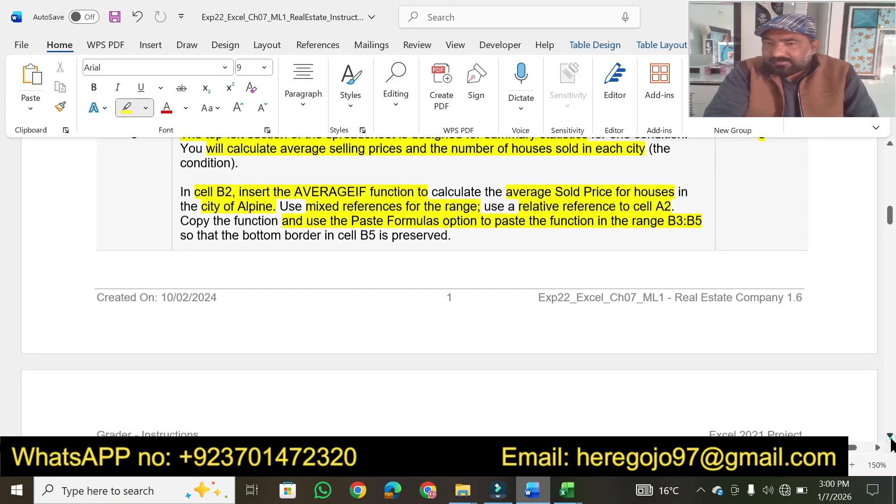
pyautogui.scroll(-9, 892, 445)
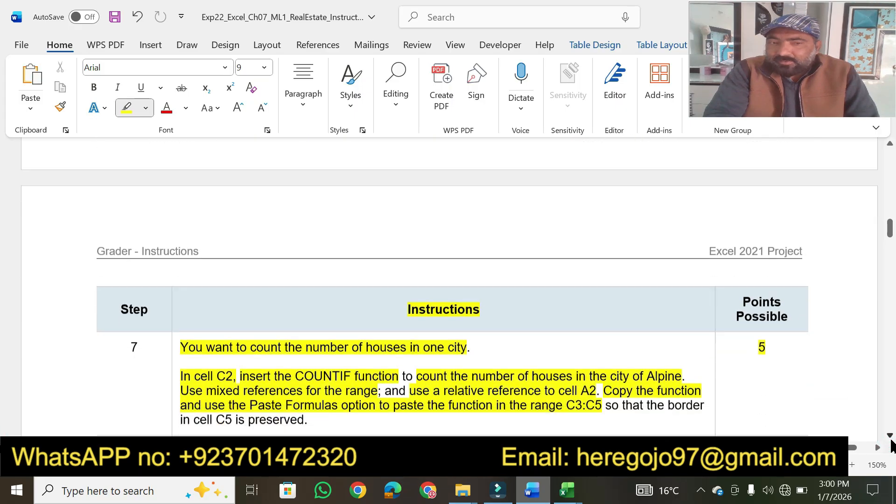
pyautogui.scroll(-1, 892, 446)
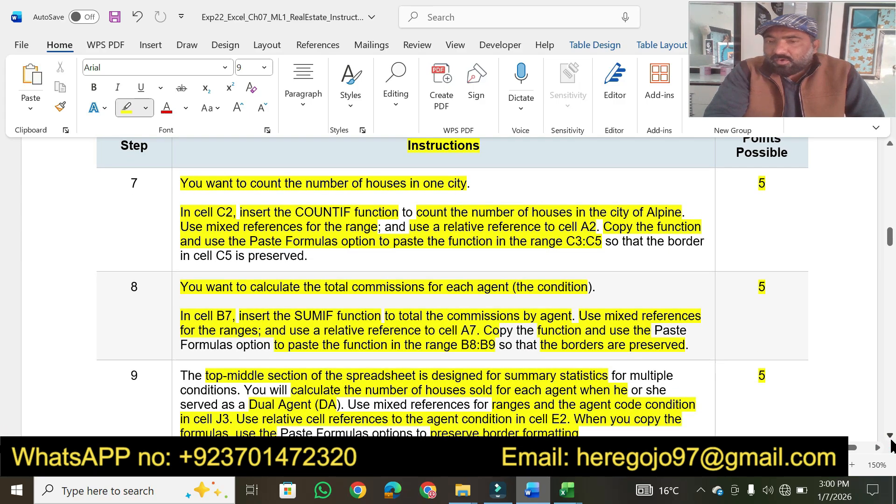
pyautogui.scroll(-1, 891, 445)
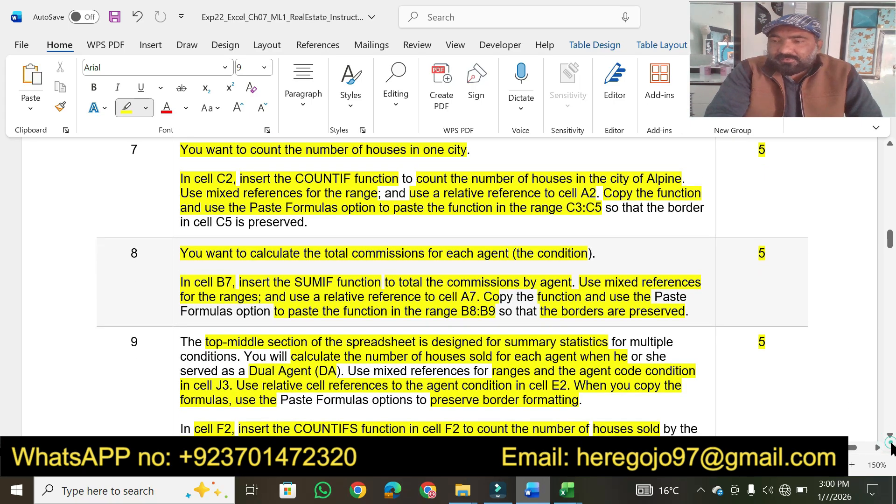
pyautogui.scroll(-5, 890, 438)
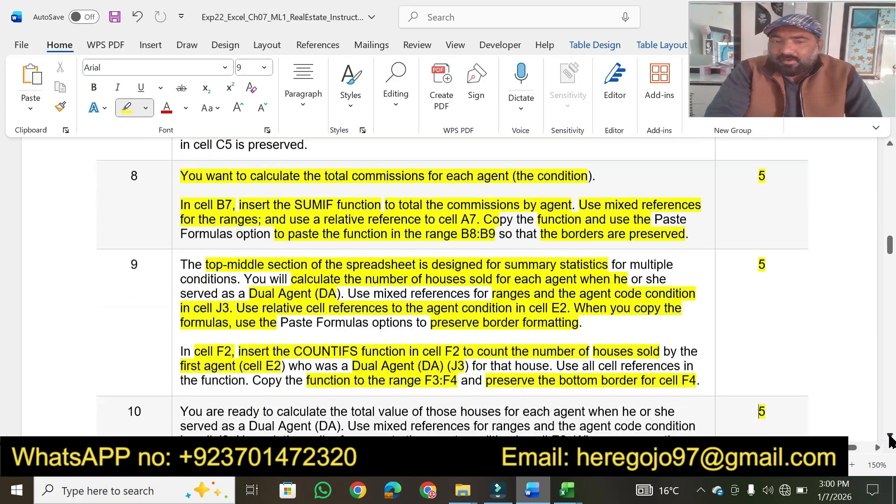
pyautogui.click(890, 439)
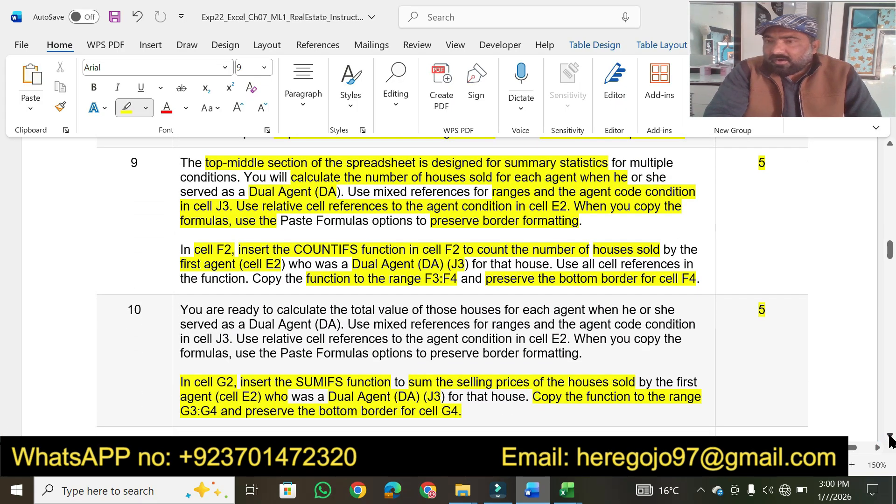
pyautogui.click(890, 438)
pyautogui.scroll(-3, 889, 439)
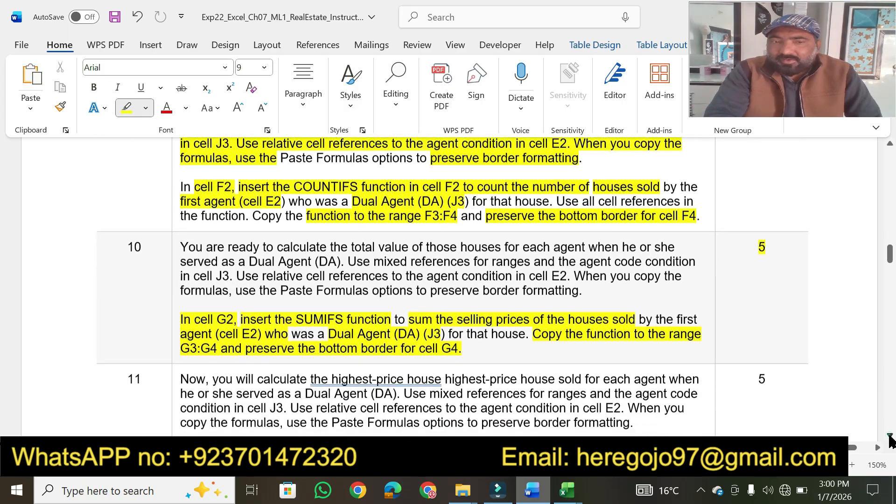
pyautogui.scroll(-1, 889, 439)
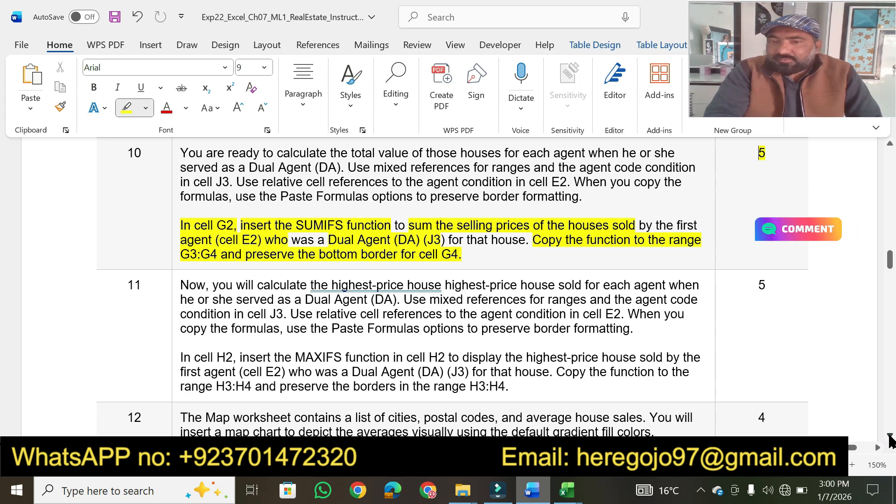
pyautogui.click(890, 439)
pyautogui.moveTo(884, 263); pyautogui.dragTo(892, 169)
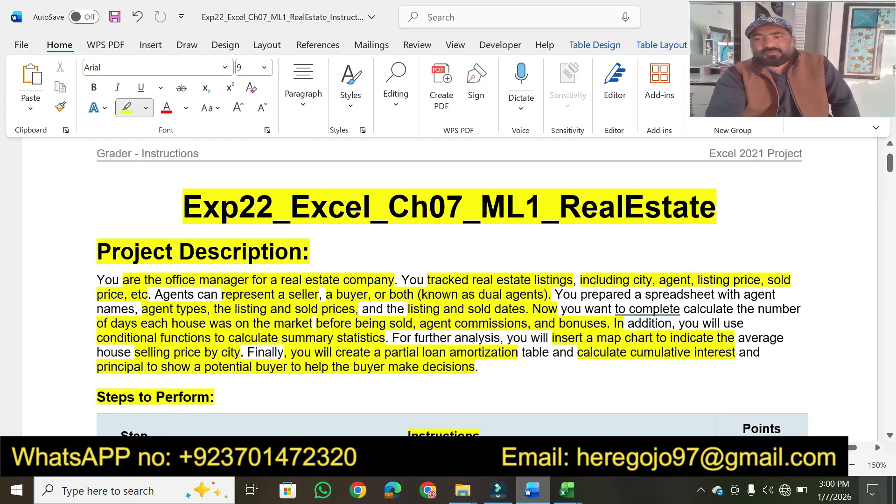